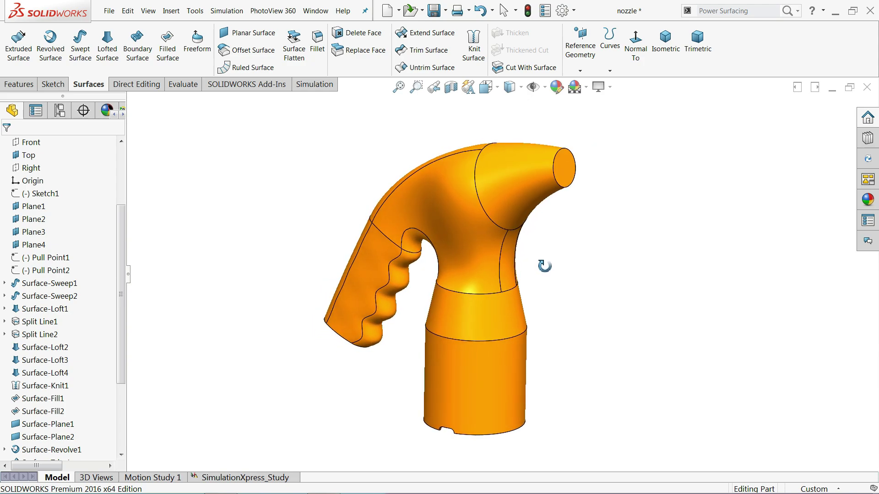
- Examine the interior of the finished nozzle model in a section view
scroll(500, 275, "down", 2)
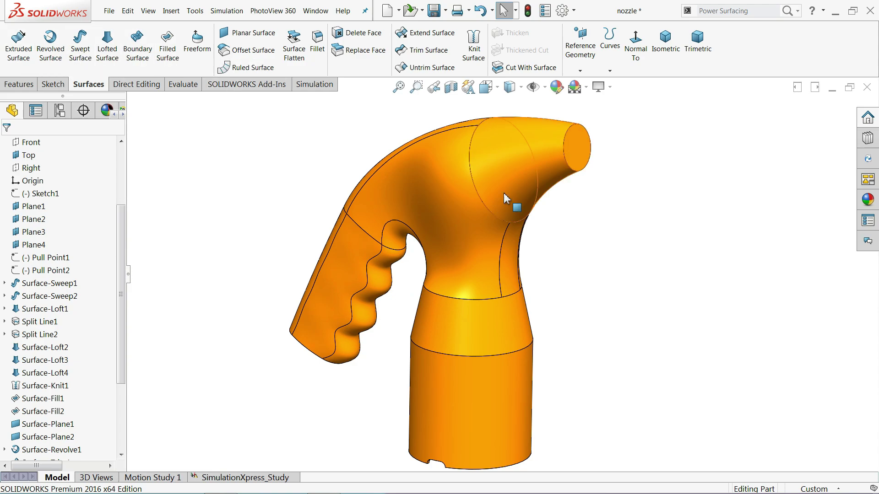
left_click(451, 87)
middle_click_drag(501, 175, 519, 167)
left_click(7, 146)
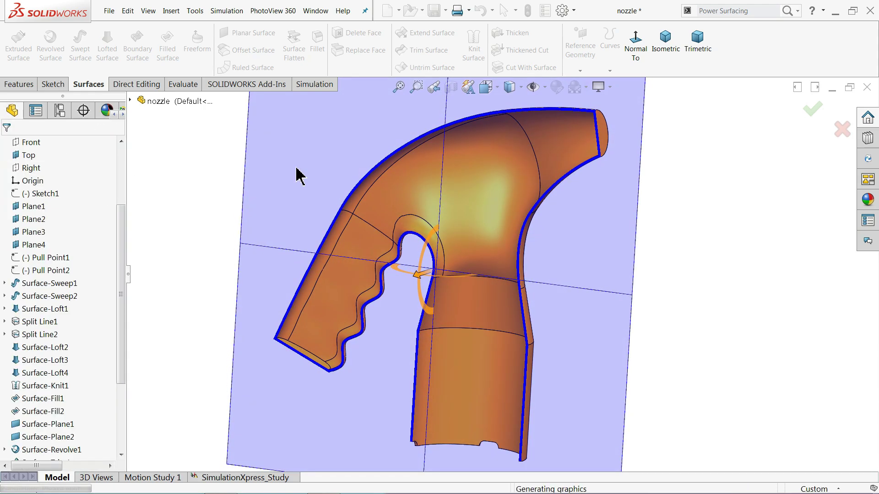
scroll(515, 211, "up", 2)
scroll(508, 215, "down", 3)
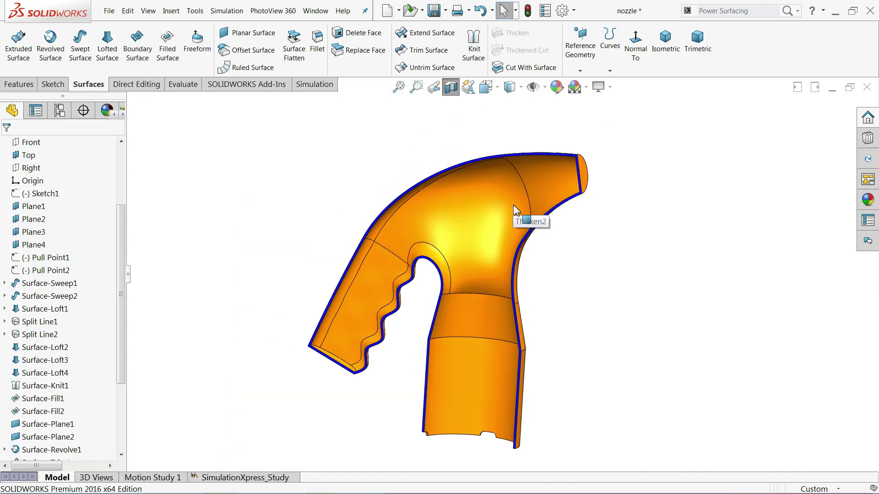
middle_click_drag(506, 222, 506, 314)
scroll(507, 311, "down", 2)
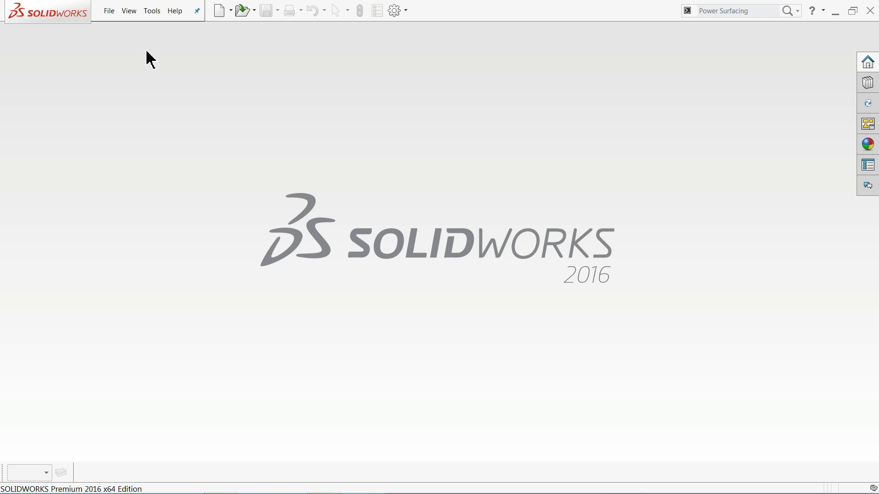
- Create a new part document
left_click(109, 10)
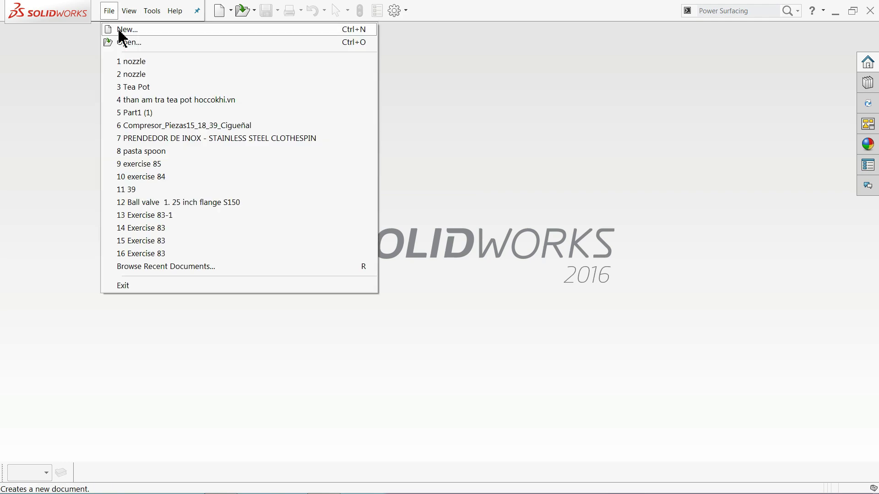
left_click(120, 30)
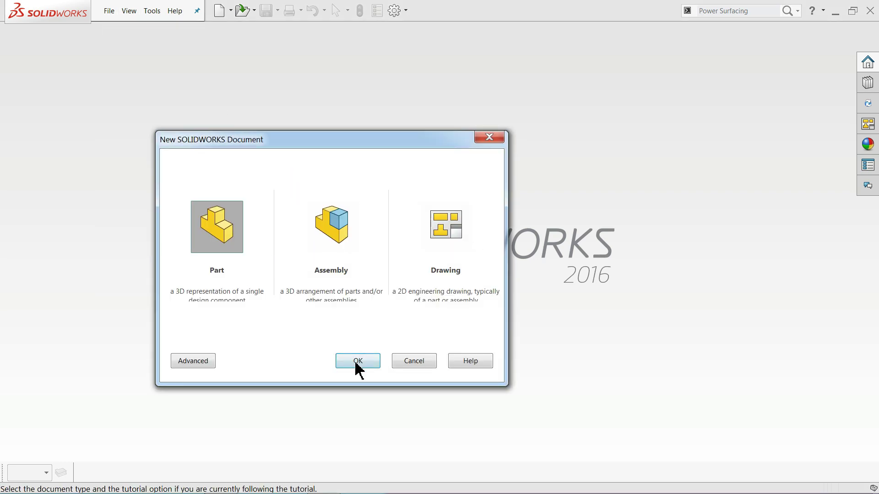
left_click(356, 364)
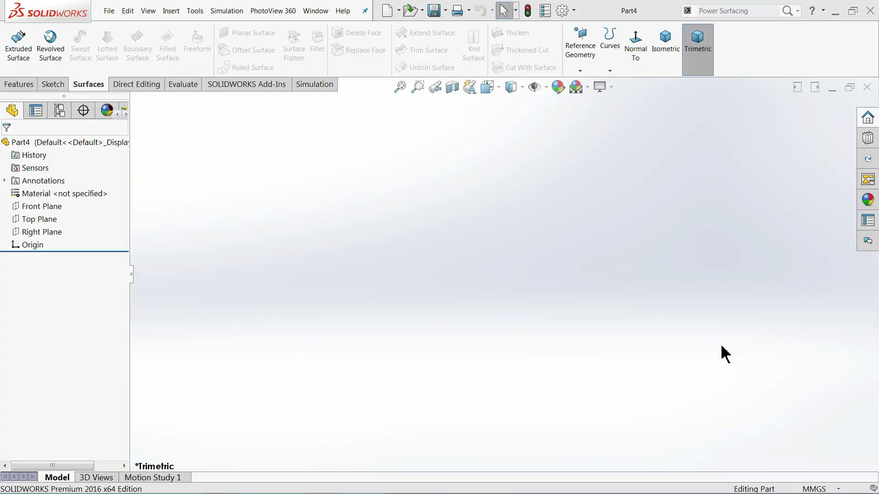
- Check the document's unit system options and whether the Surfaces command set is enabled
left_click(802, 486)
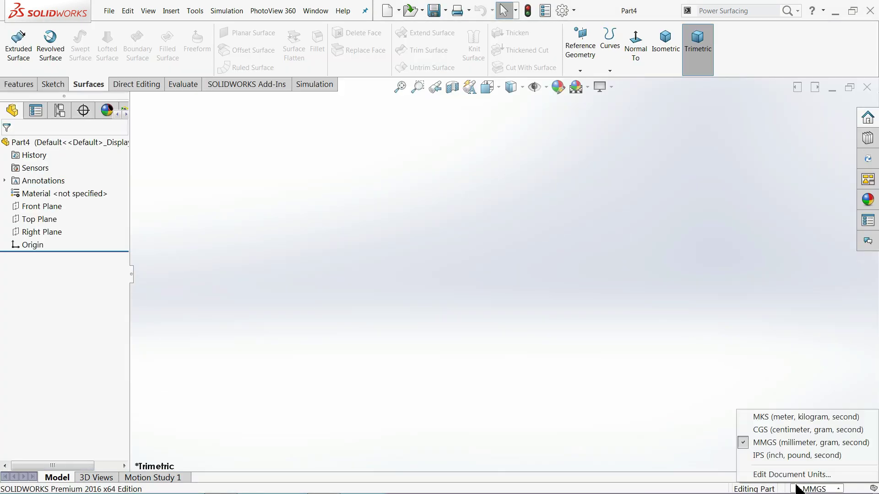
left_click(590, 266)
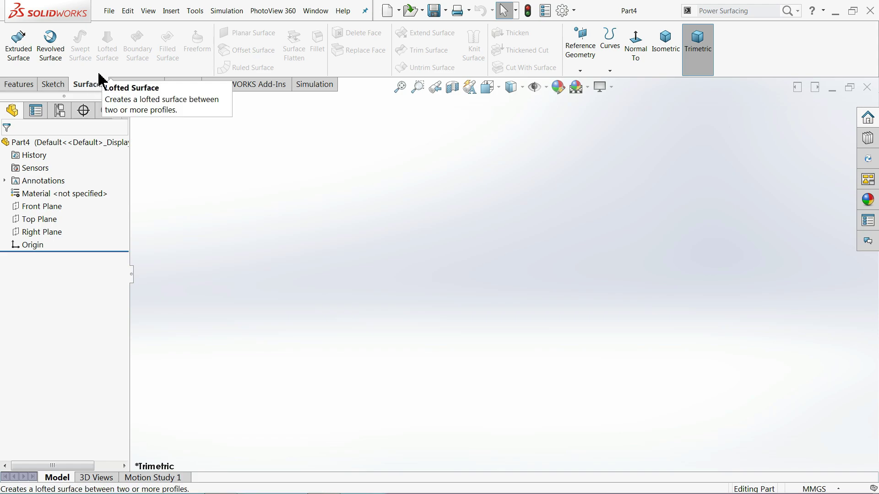
right_click(91, 87)
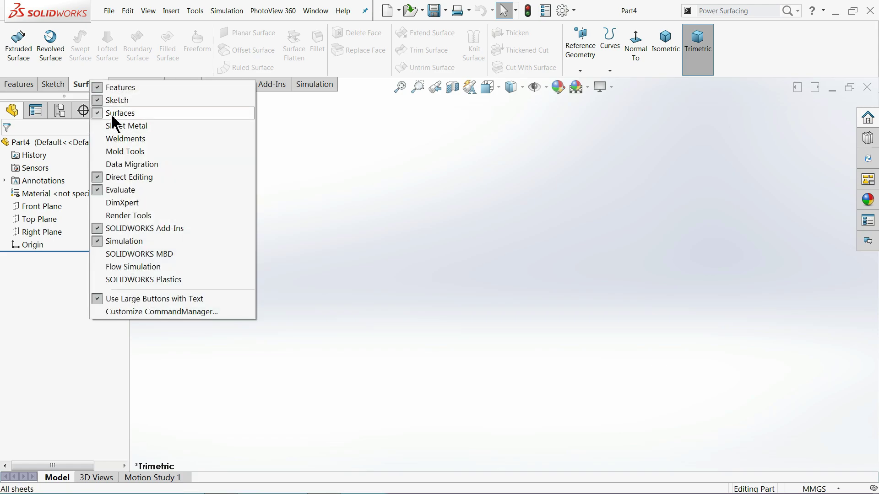
left_click(87, 87)
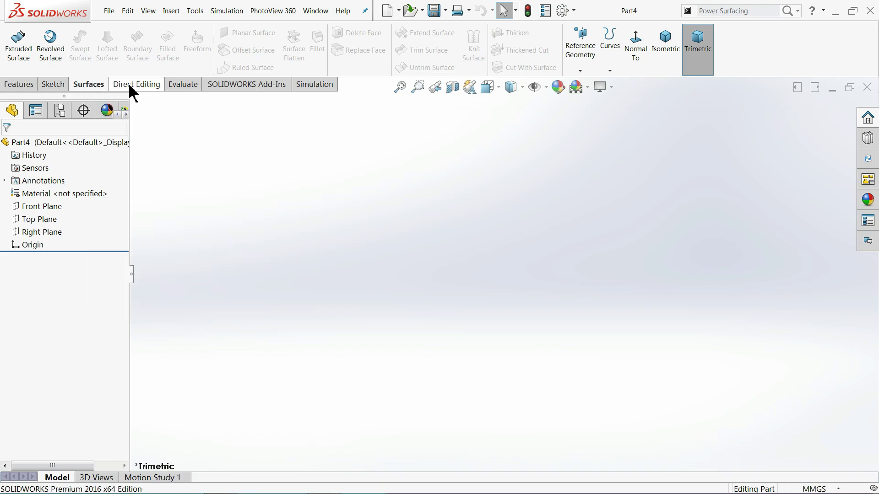
- Open the Surfaces lesson of the Basic Techniques tutorials and load the sample nozzle part from its Lofted Surface - Creating the Base topic
left_click(868, 120)
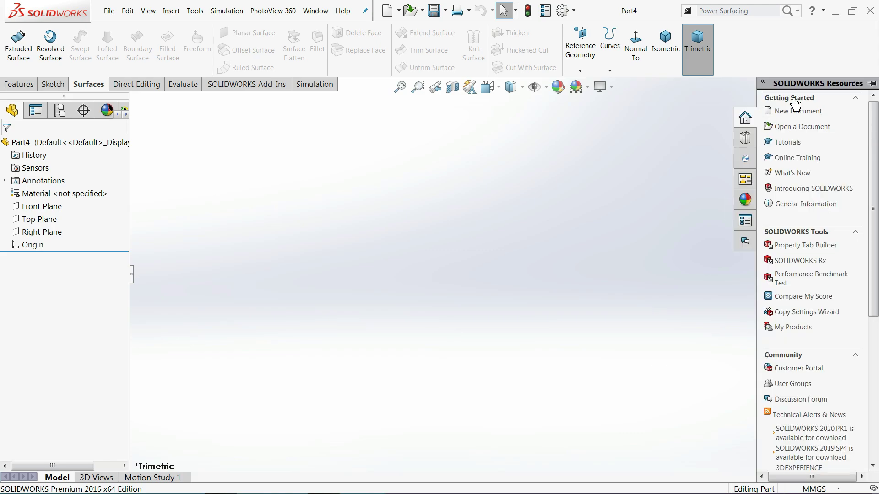
left_click(787, 143)
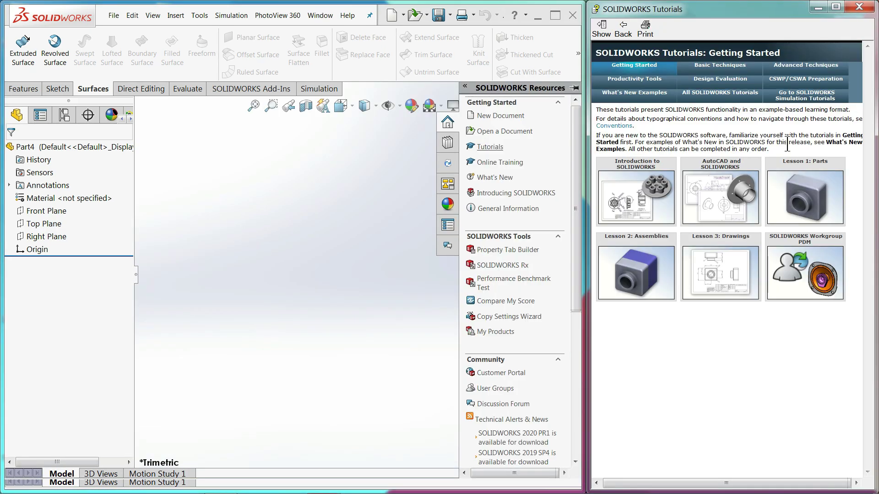
left_click(720, 66)
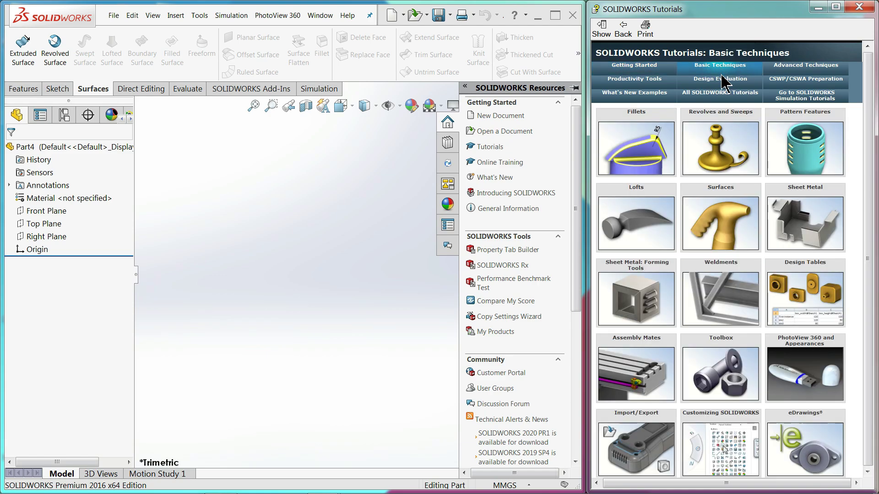
left_click(729, 234)
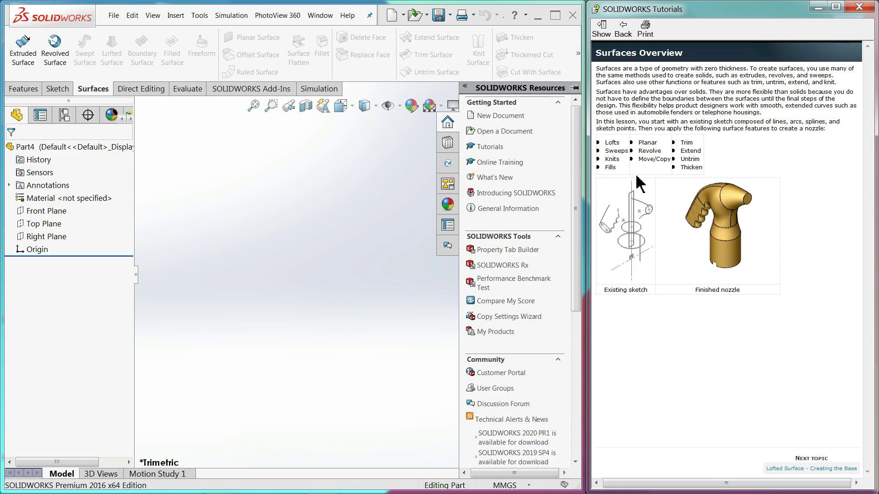
left_click(779, 468)
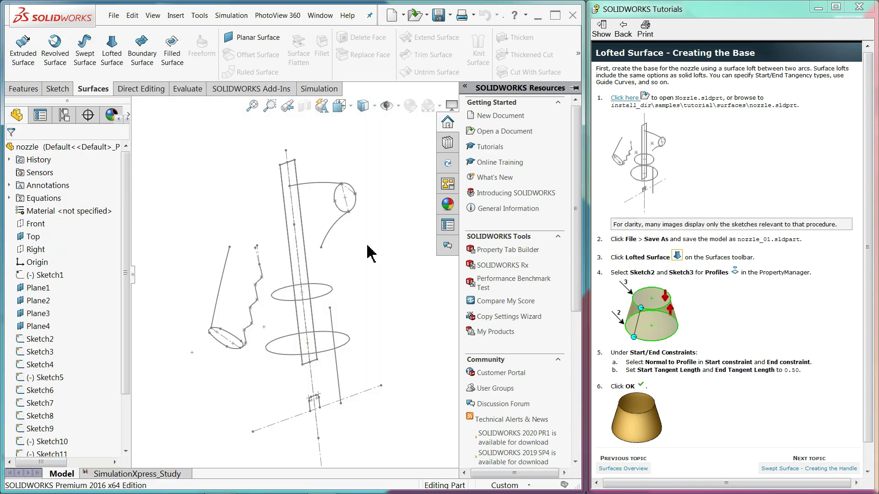
- Maximize the SOLIDWORKS window containing the nozzle sketches and minimize the tutorial window
mouse_move(366, 245)
middle_mouse_down()
mouse_move(378, 230)
mouse_move(355, 254)
middle_mouse_up()
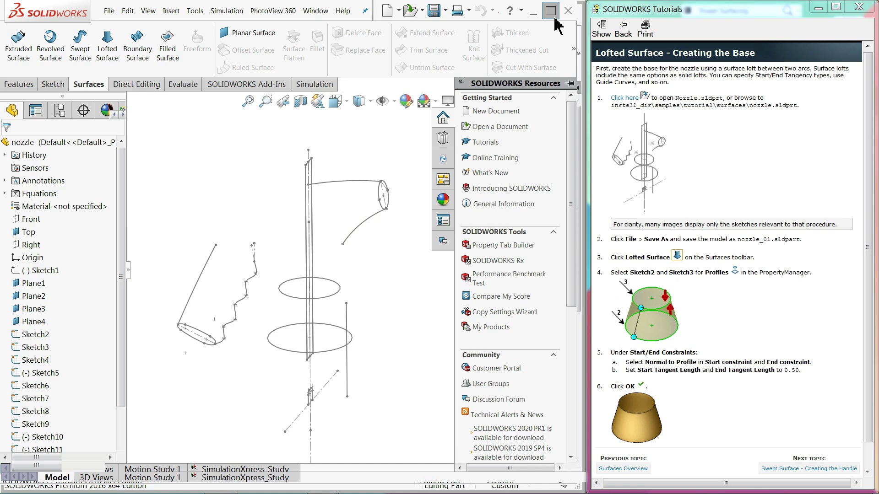
left_click(556, 18)
left_click(817, 7)
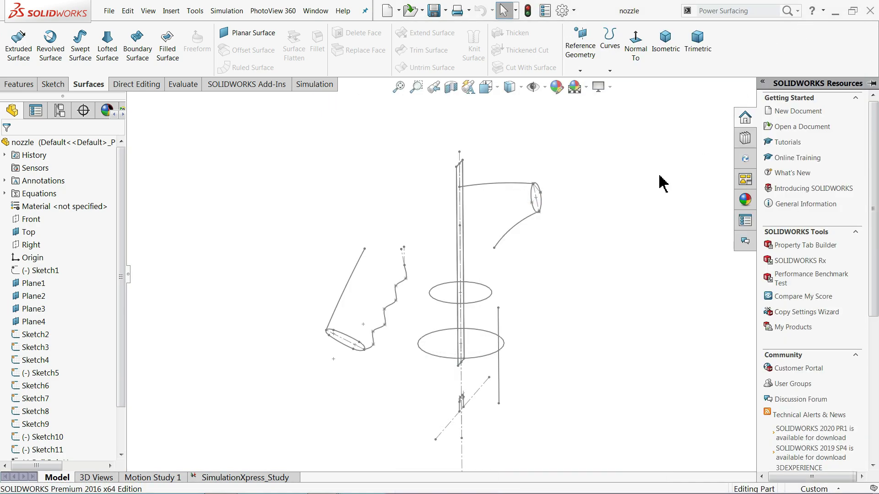
- Start a swept surface for the handle with the closed Sketch6 as profile and the straight Sketch4 as path
scroll(538, 286, "down", 2)
scroll(485, 296, "down", 1)
scroll(478, 238, "down", 1)
scroll(476, 199, "down", 1)
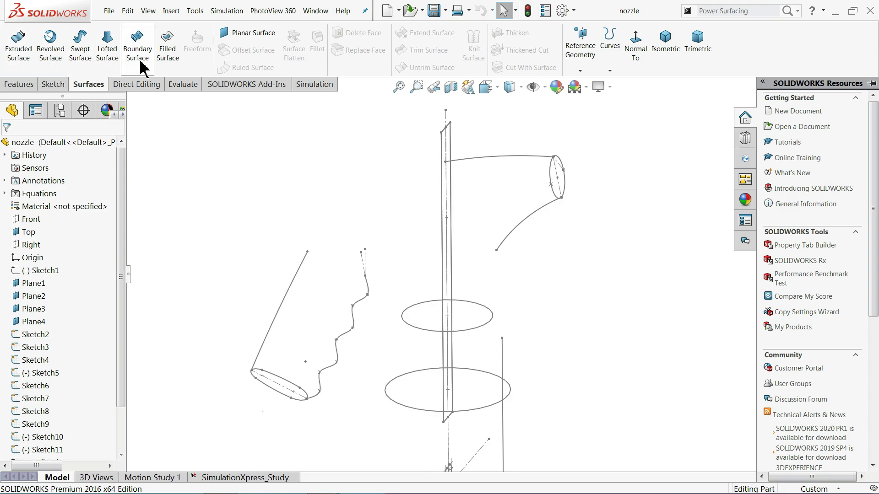
mouse_move(475, 233)
middle_mouse_down()
mouse_move(462, 220)
mouse_move(506, 222)
mouse_move(485, 217)
mouse_move(474, 233)
middle_mouse_up()
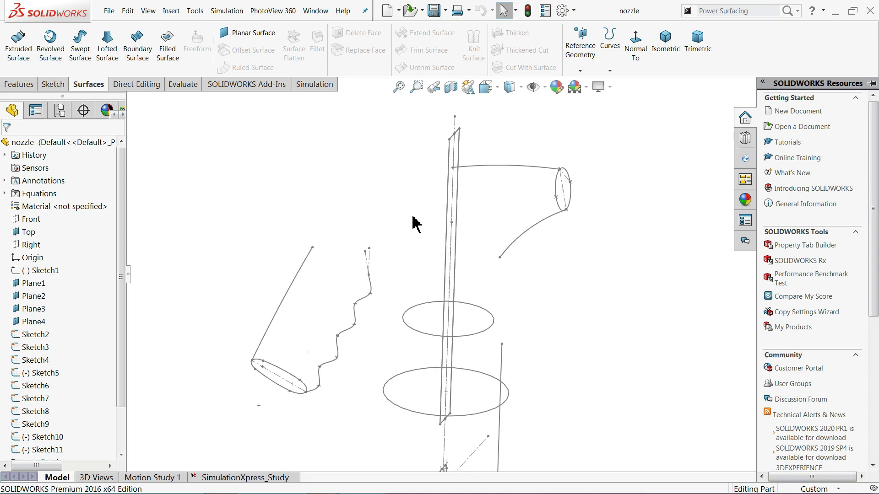
middle_click_drag(405, 223, 410, 204)
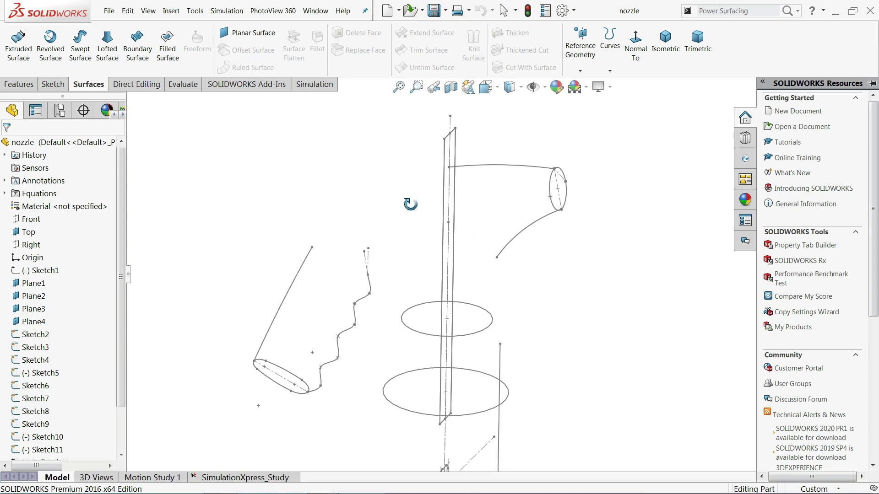
left_click(81, 54)
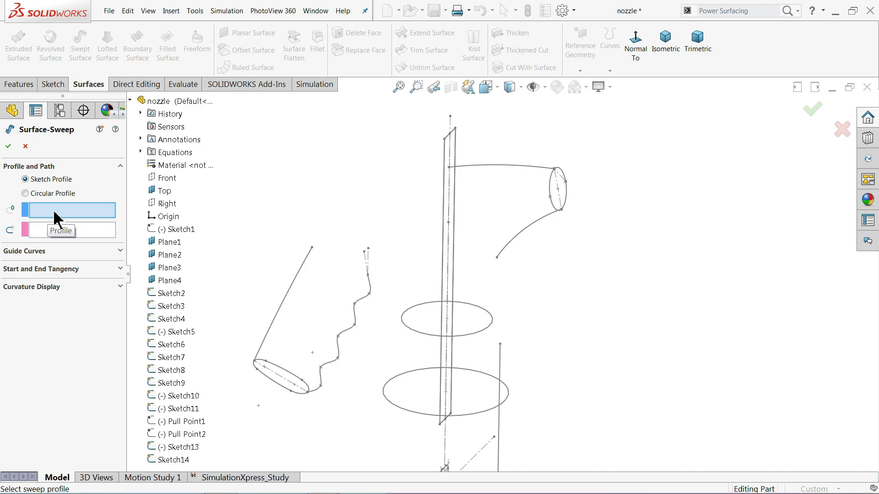
scroll(293, 373, "down", 4)
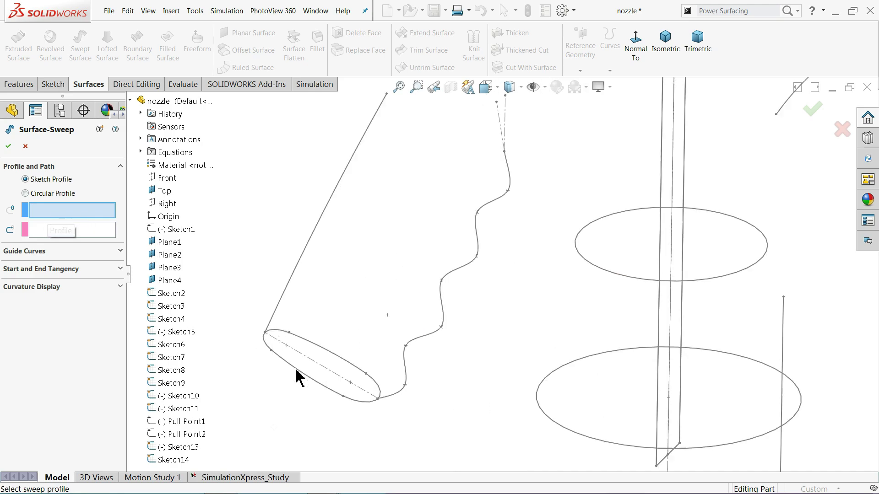
left_click(316, 385)
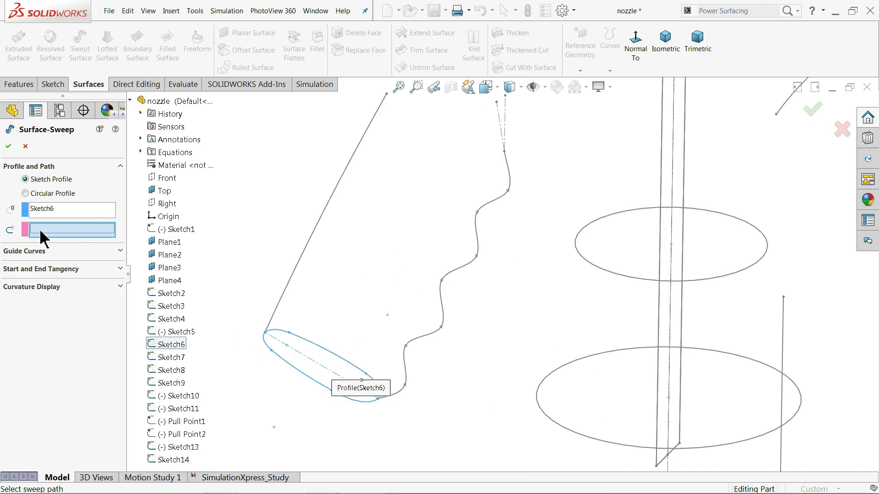
left_click(298, 267)
- Add the wavy finger-grip curve Sketch5 as the handle sweep's guide curve and create the surface
scroll(401, 270, "up", 3)
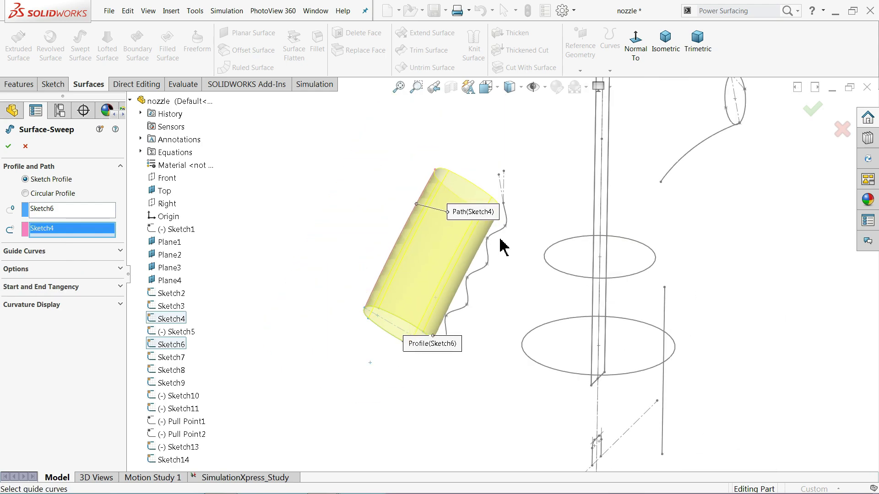
scroll(481, 252, "down", 3)
left_click(55, 252)
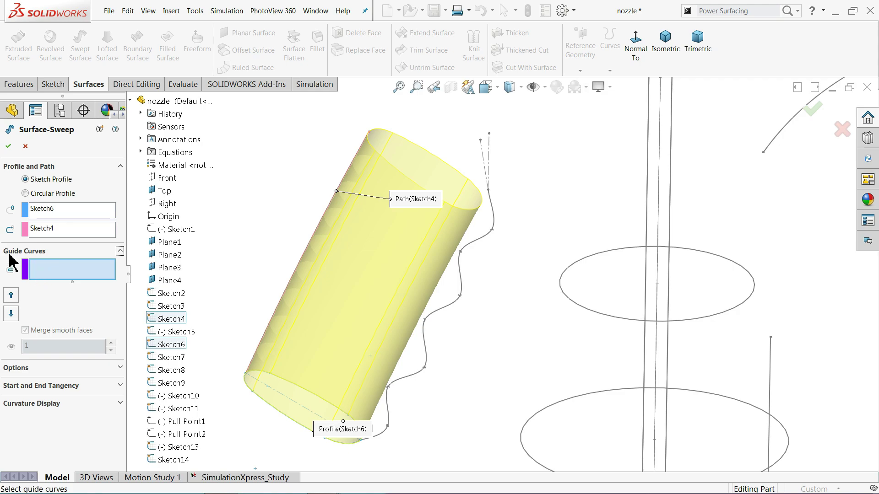
left_click(427, 359)
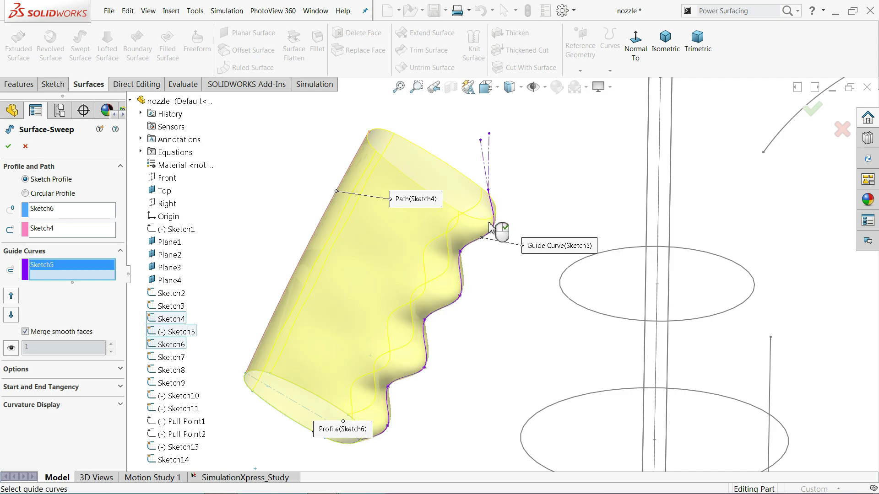
mouse_move(422, 270)
middle_mouse_down()
mouse_move(456, 263)
mouse_move(455, 247)
mouse_move(394, 288)
mouse_move(416, 255)
middle_mouse_up()
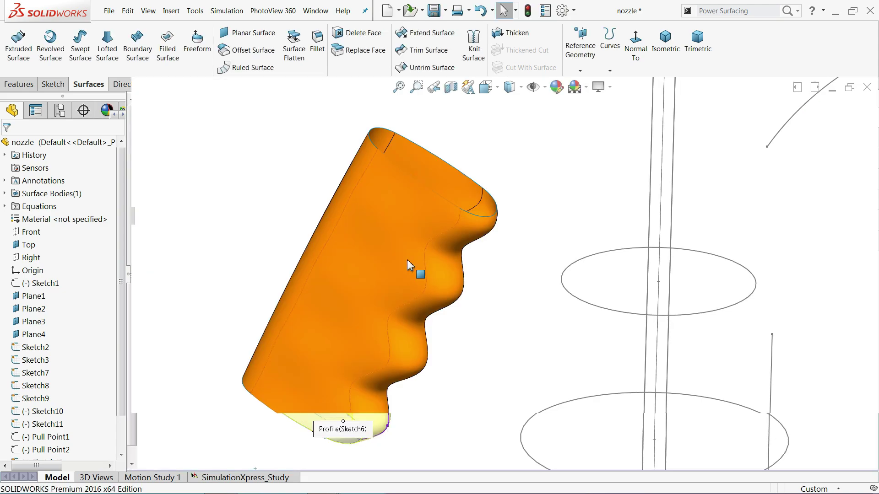
- Start a second swept surface for the spout with the closed Sketch9 as profile and the upper curve Sketch8 as path
mouse_move(501, 290)
middle_mouse_down()
mouse_move(471, 274)
mouse_move(492, 265)
mouse_move(501, 273)
middle_mouse_up()
scroll(505, 270, "up", 3)
scroll(634, 157, "down", 5)
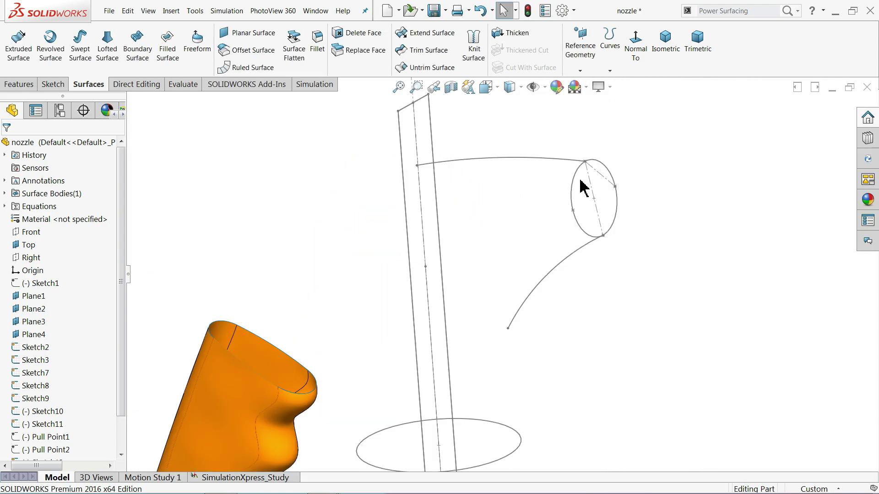
left_click(80, 54)
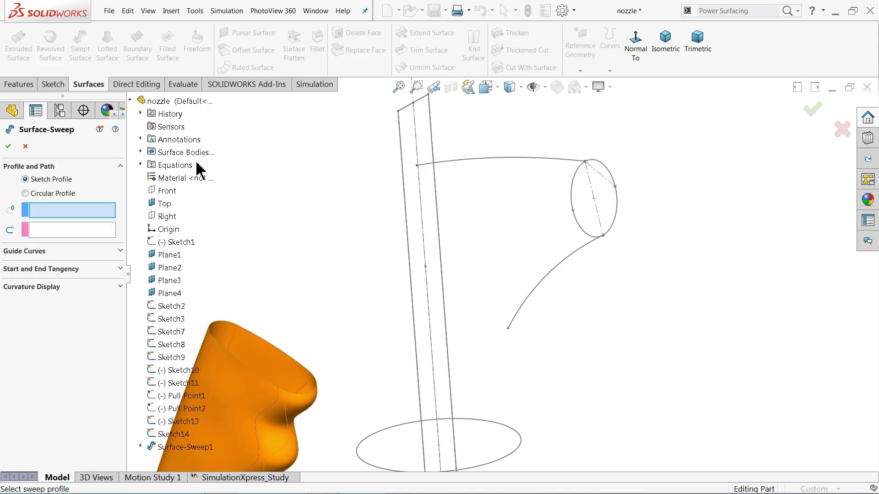
left_click(574, 221)
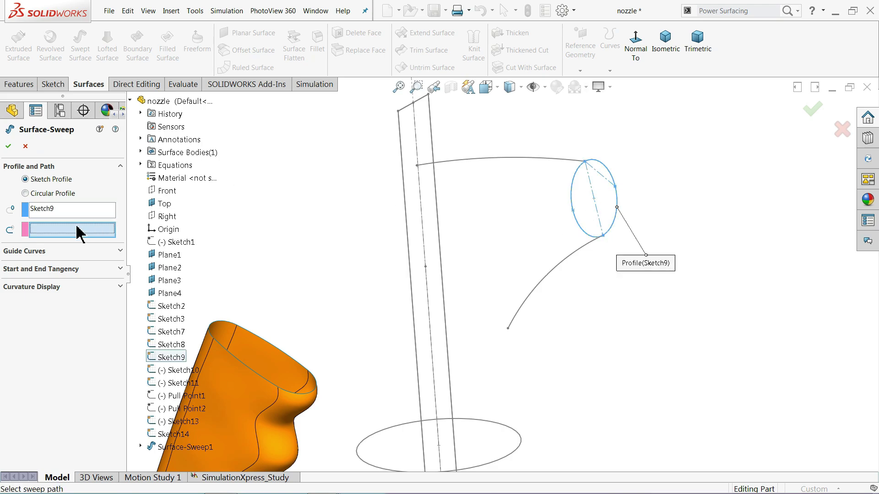
left_click(524, 159)
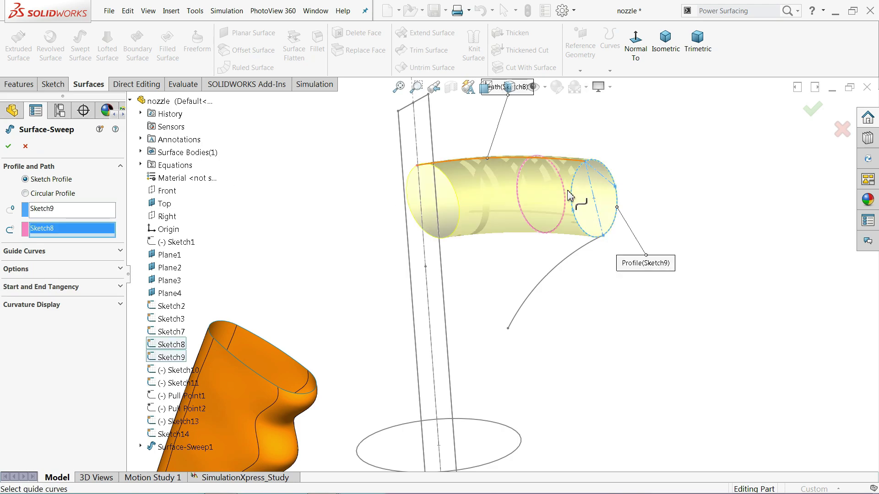
- Add the lower curve Sketch7 as the guide curve of the spout sweep
scroll(570, 196, "down", 2)
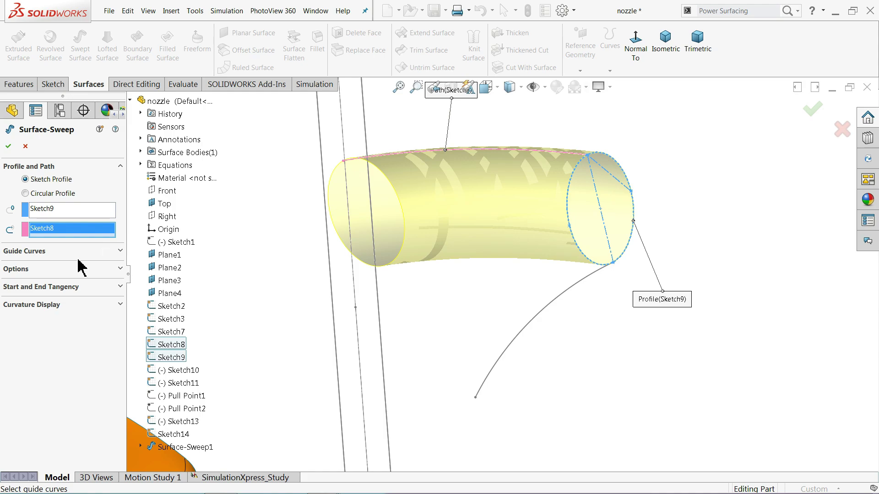
left_click(45, 252)
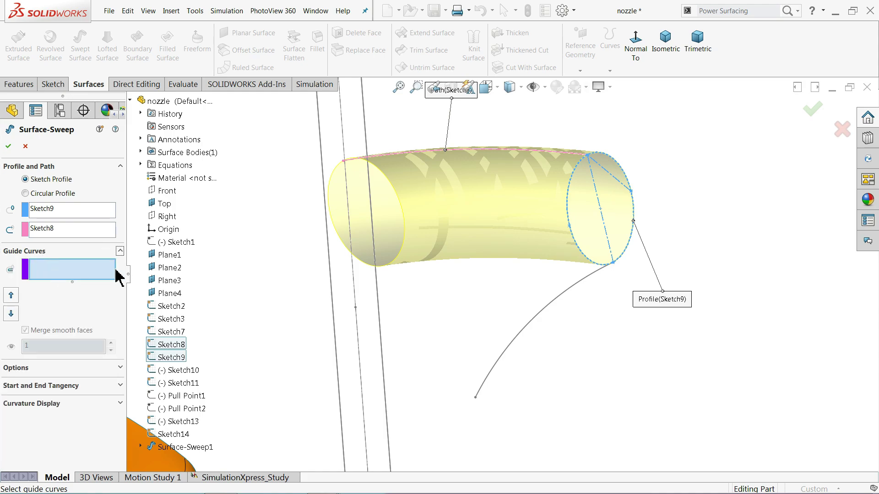
left_click(539, 317)
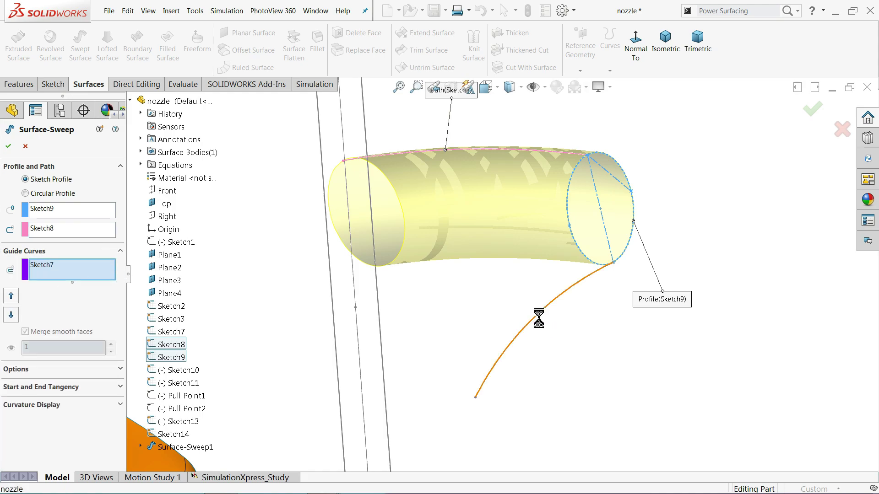
- Create the spout's swept surface with Sketch7 as its guide curve
middle_click_drag(549, 320, 650, 277)
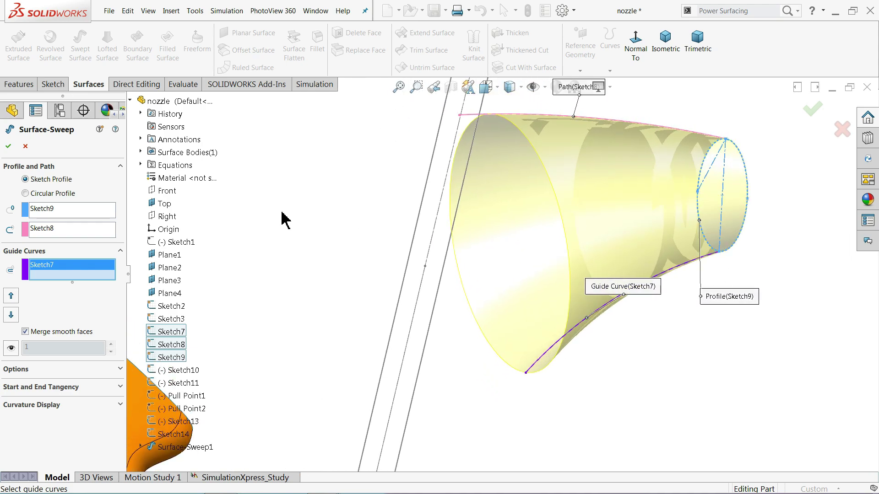
left_click(8, 146)
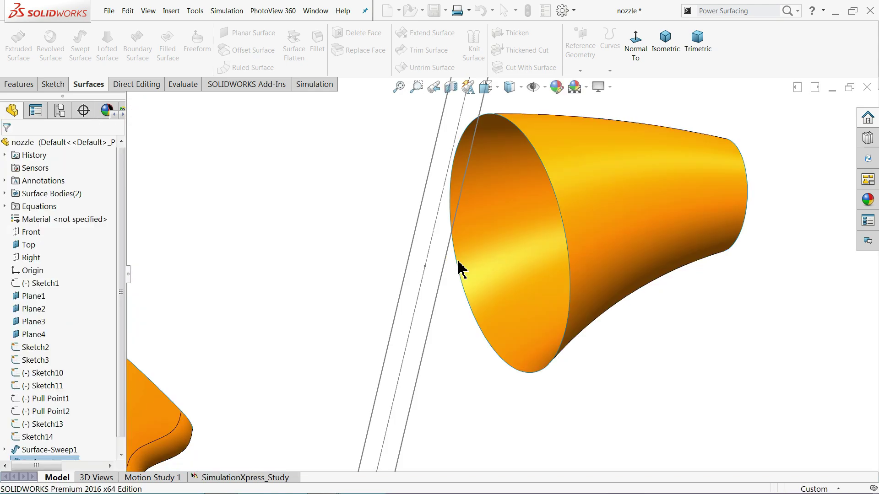
scroll(490, 284, "up", 5)
mouse_move(486, 294)
middle_mouse_down()
mouse_move(484, 315)
mouse_move(422, 341)
middle_mouse_up()
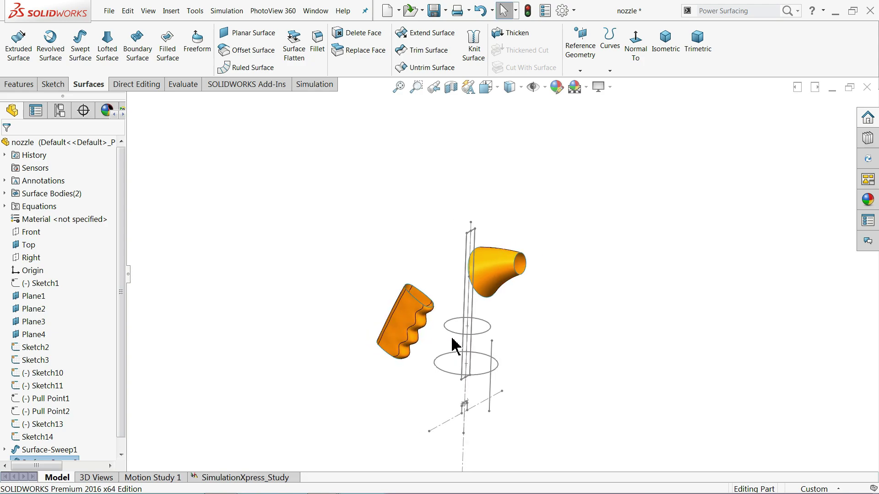
- Loft a surface between the upper circle Sketch3 and the lower circle Sketch2 to form the tapered base
scroll(458, 348, "down", 5)
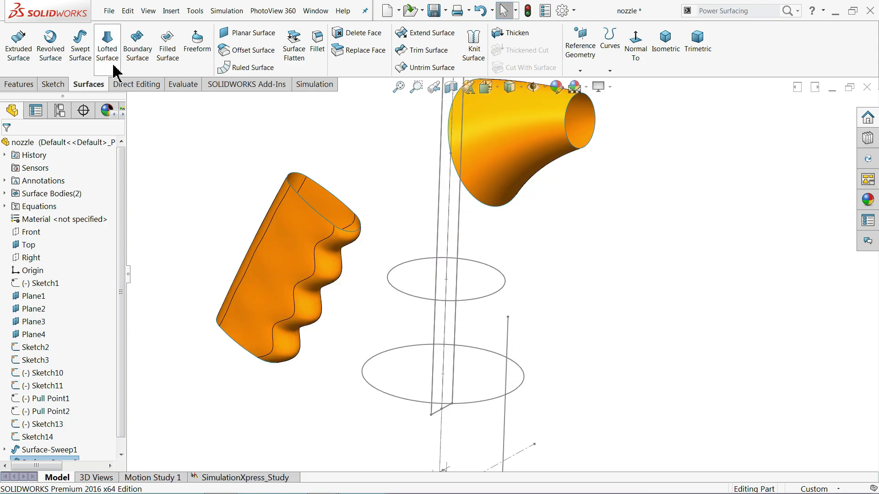
left_click(108, 57)
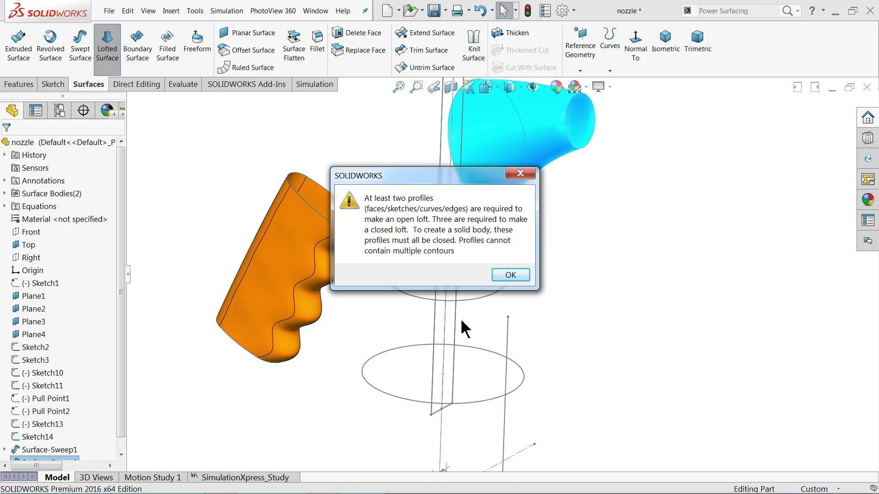
left_click(509, 274)
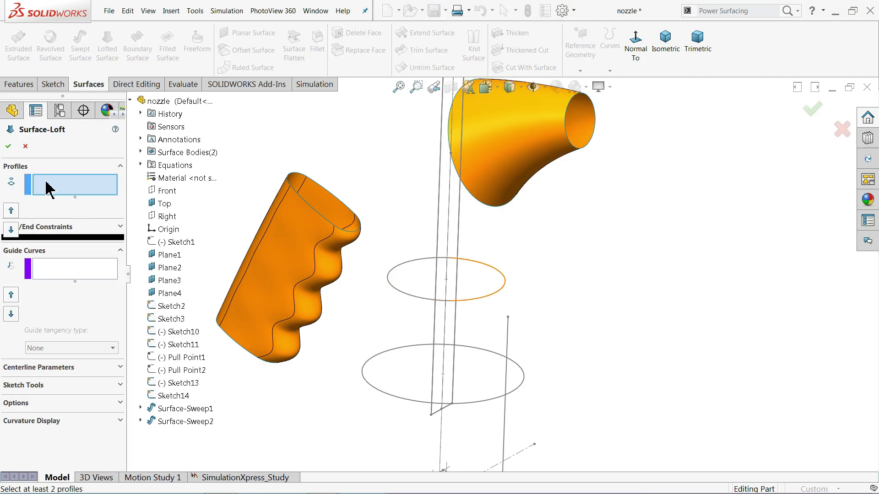
left_click(469, 303)
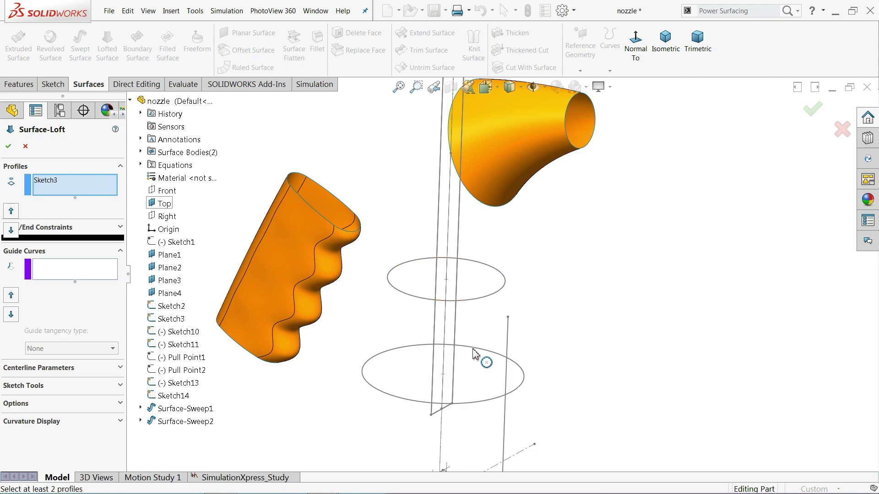
left_click(474, 403)
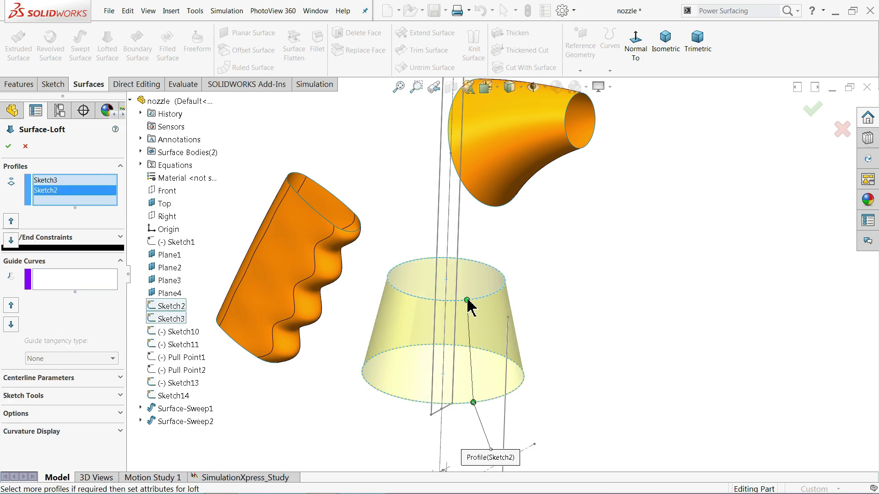
left_click_drag(474, 403, 474, 403)
left_click(8, 147)
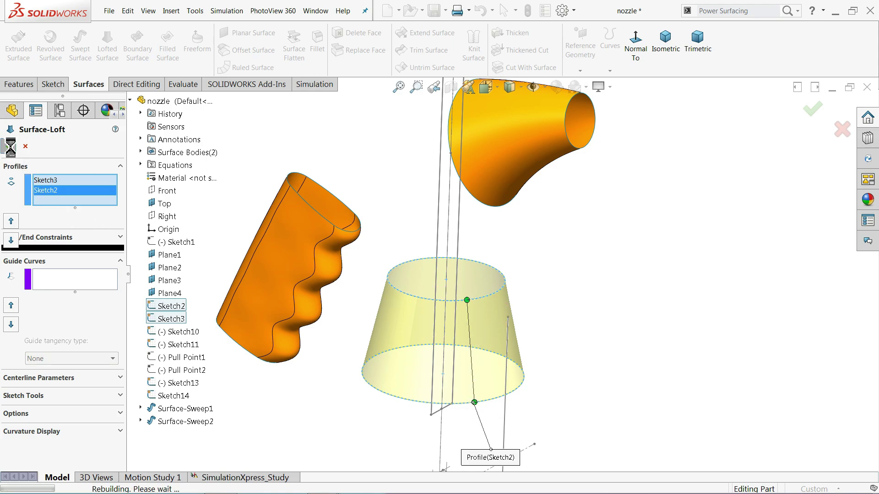
- Examine the handle, spout and lofted base from several angles, checking the spout and base faces that have to be connected
middle_click_drag(380, 284, 491, 254)
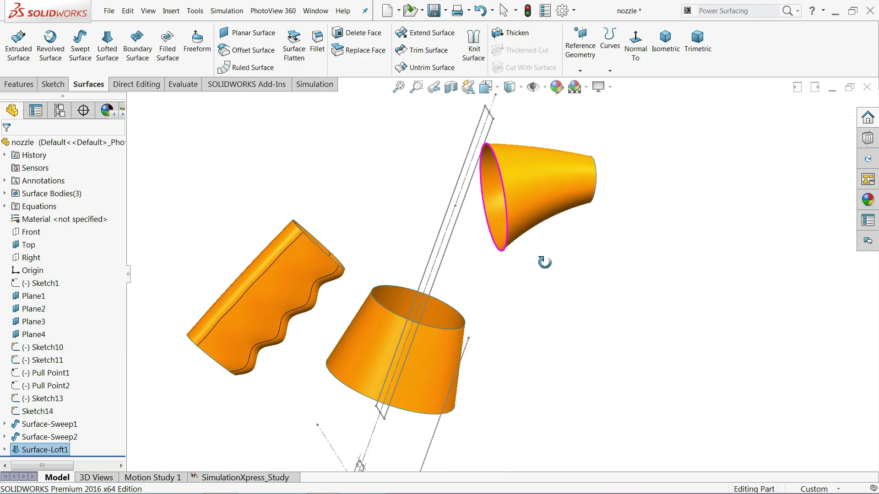
middle_click_drag(467, 296, 297, 227)
middle_click_drag(352, 221, 295, 255)
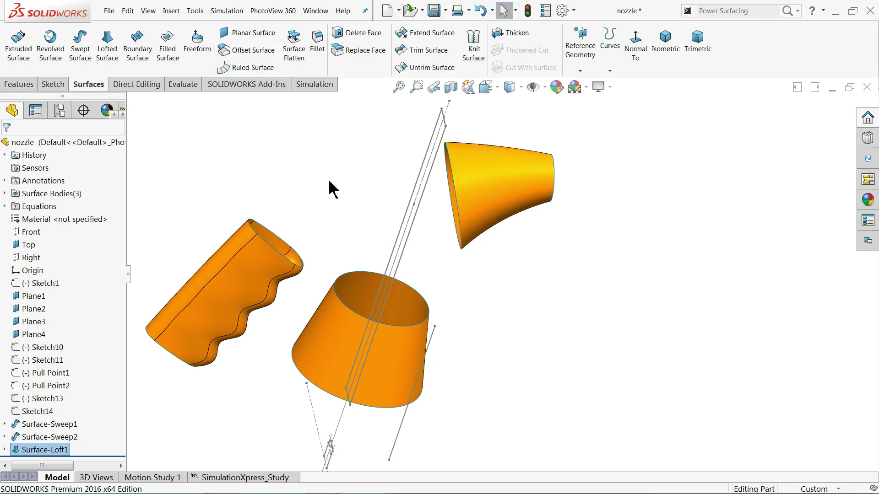
key("ctrl+Right")
key("ctrl+Down")
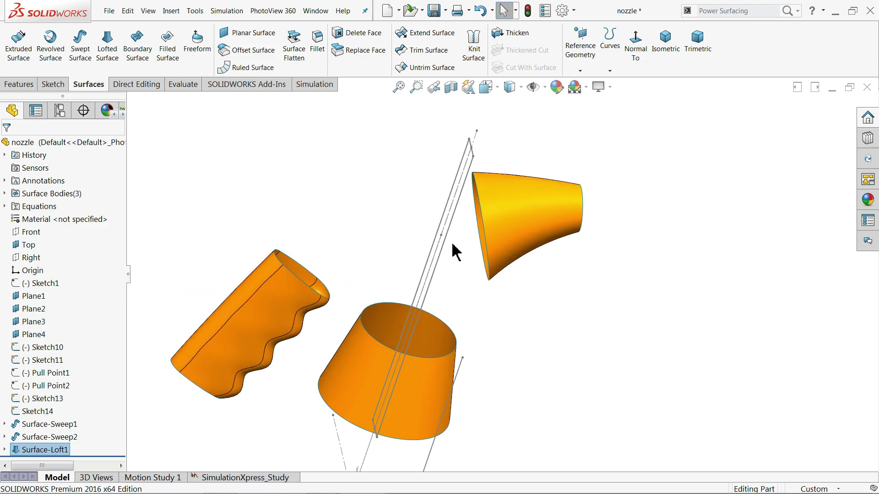
middle_click_drag(422, 236, 430, 231)
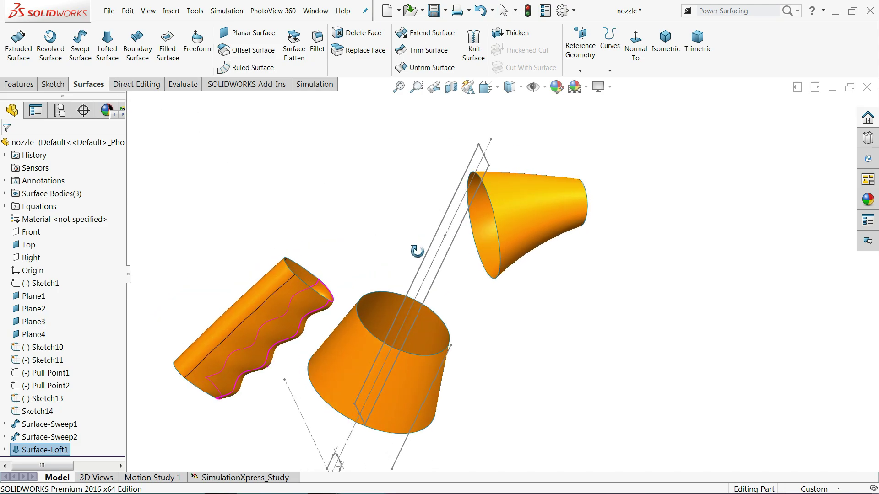
left_click(497, 262)
left_click(423, 367)
left_click(518, 237)
left_click(425, 368)
left_click(512, 236)
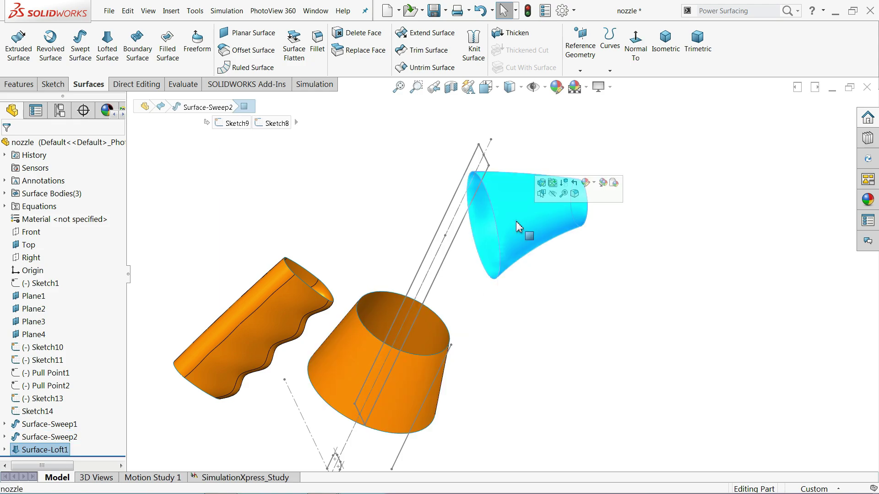
scroll(501, 229, "down", 3)
middle_click_drag(452, 263, 455, 252)
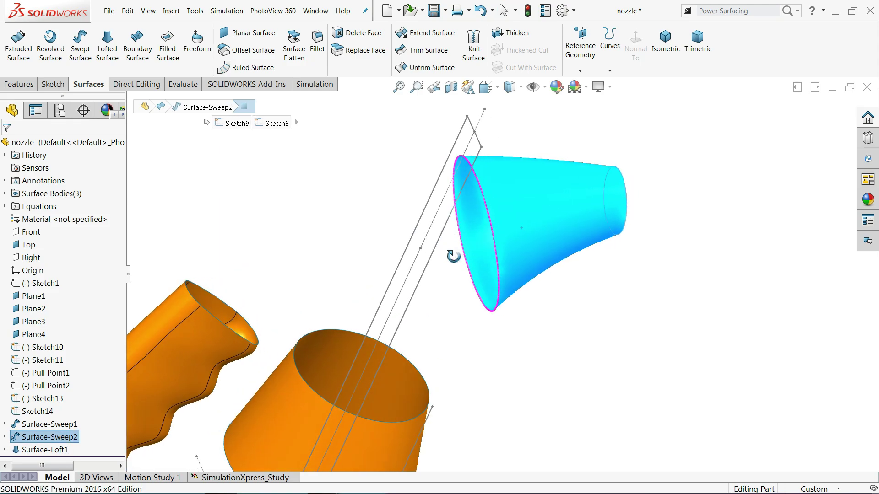
left_click(449, 277)
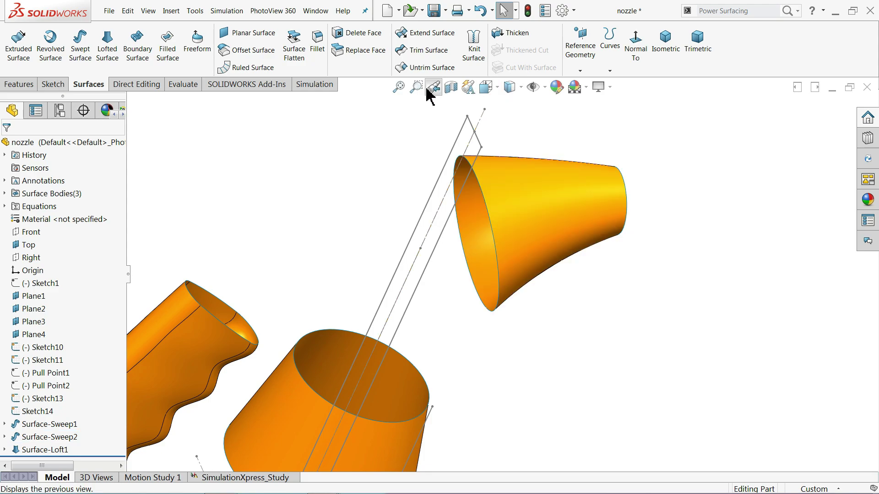
- Split the spout face with a projection split line from Sketch10 and check the resulting face segments
left_click(20, 86)
left_click(495, 72)
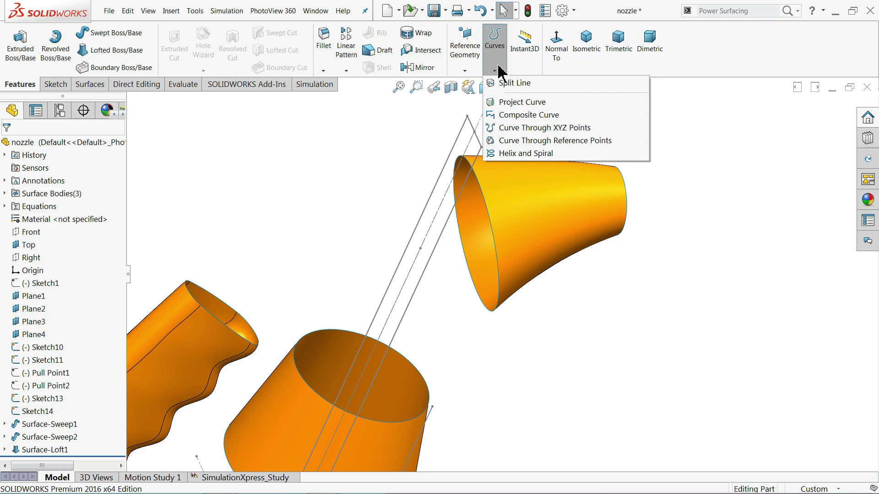
left_click(514, 87)
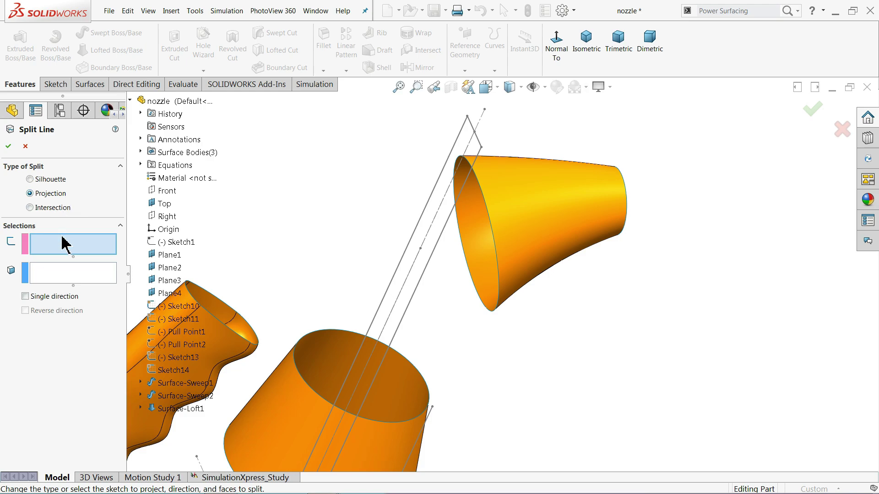
left_click(439, 245)
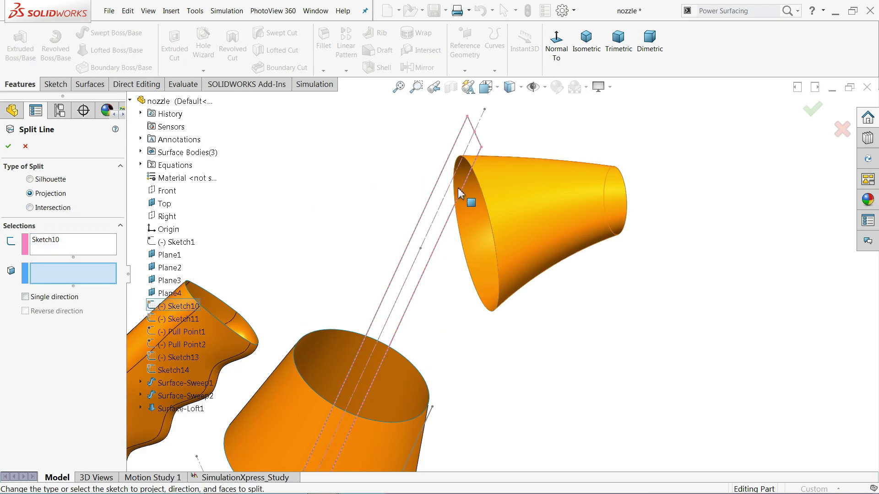
scroll(417, 267, "up", 2)
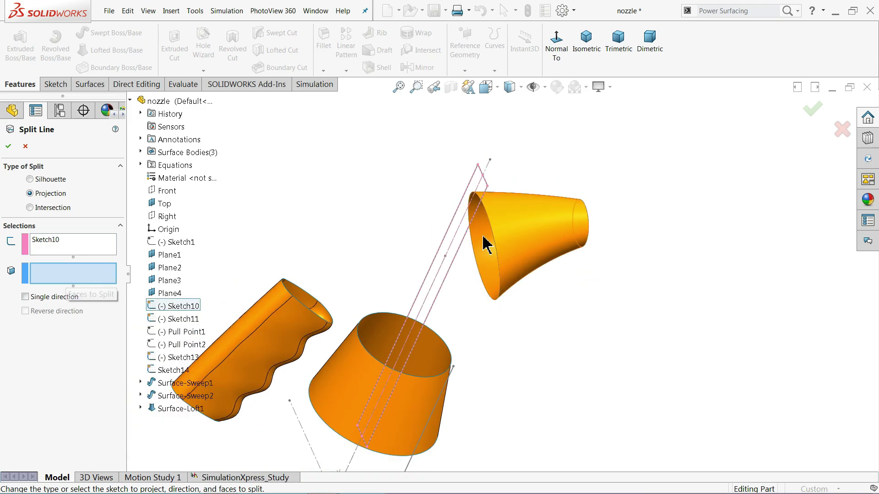
left_click(525, 239)
scroll(513, 241, "down", 1)
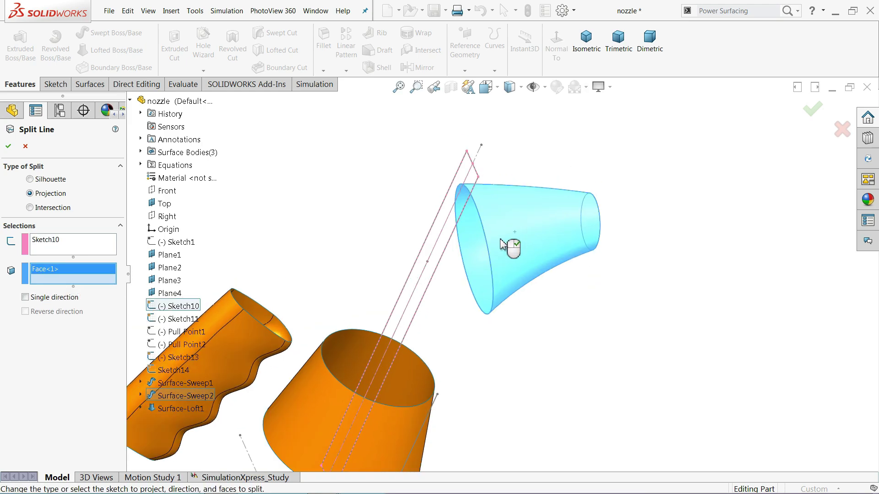
left_click(8, 146)
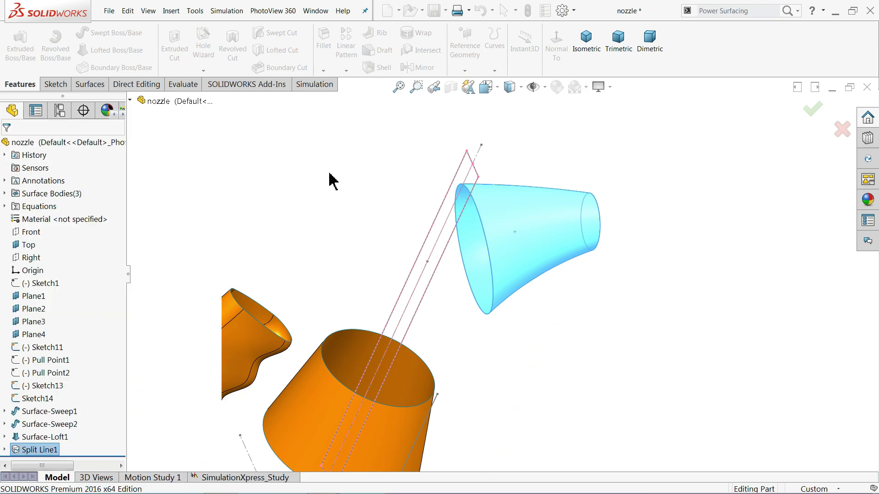
middle_click_drag(387, 229, 398, 254)
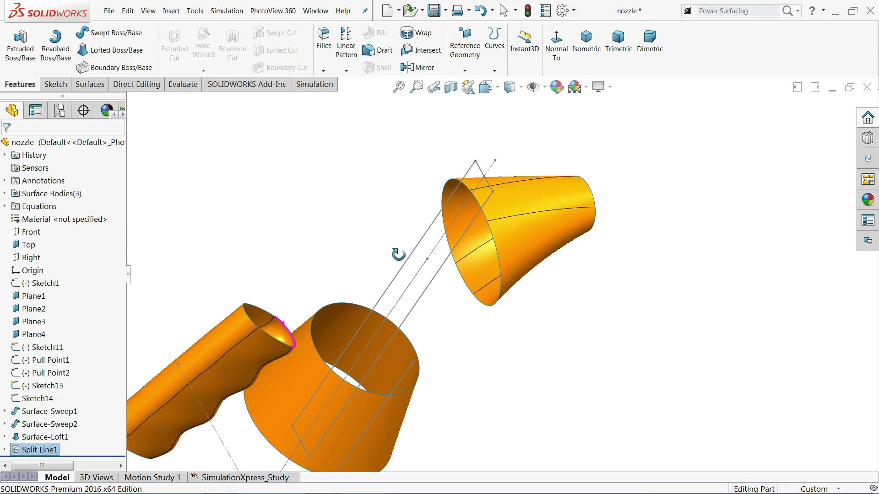
scroll(494, 243, "down", 2)
left_click(476, 284)
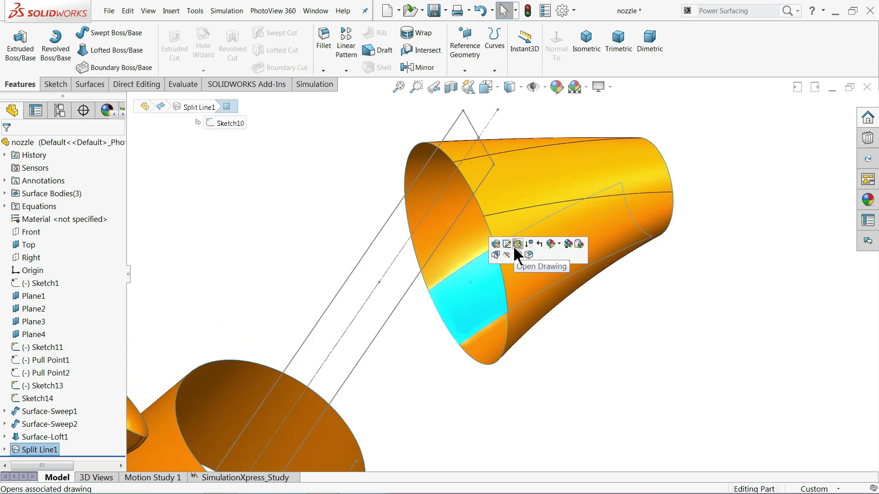
left_click(526, 218)
left_click(506, 196)
left_click(365, 165)
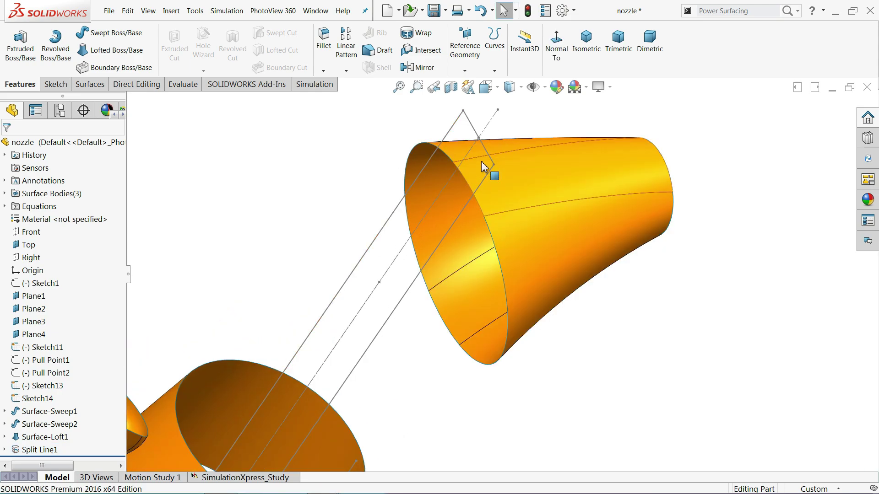
- Split the lofted base face with a projection split line from Sketch11 and check the resulting face segments
scroll(485, 204, "up", 5)
left_click(495, 71)
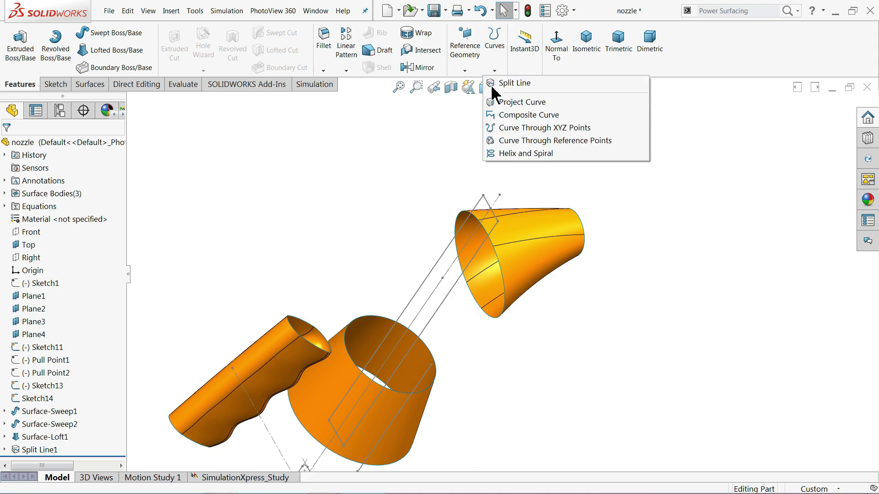
left_click(505, 83)
left_click(439, 316)
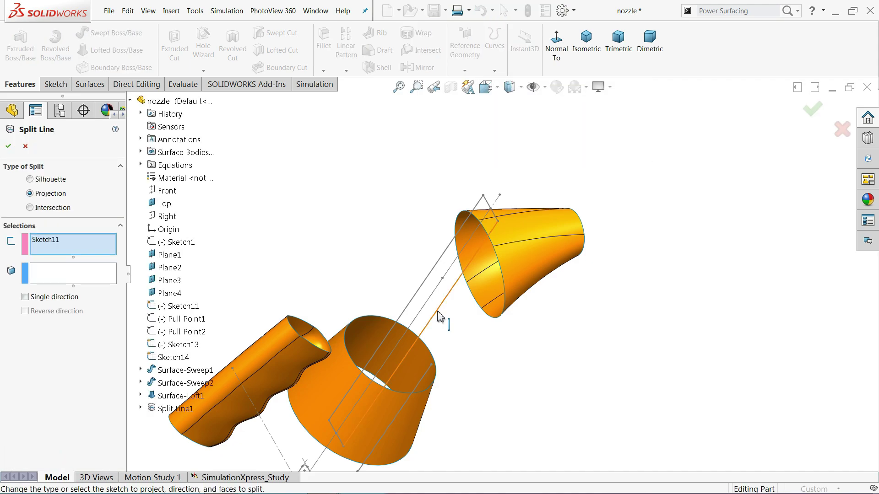
left_click(350, 380)
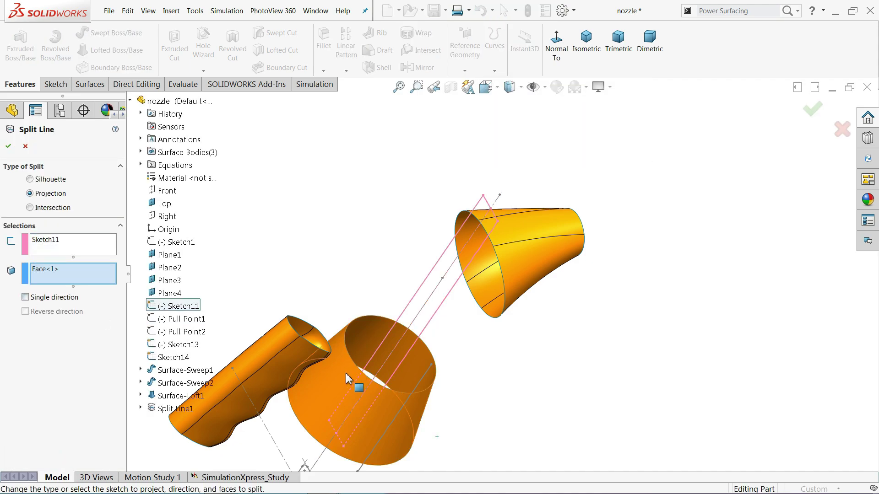
scroll(353, 402, "down", 2)
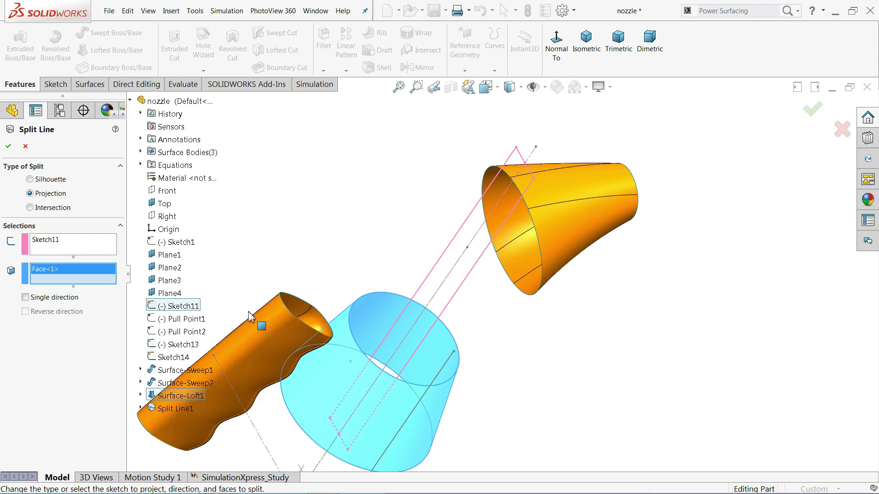
left_click(9, 146)
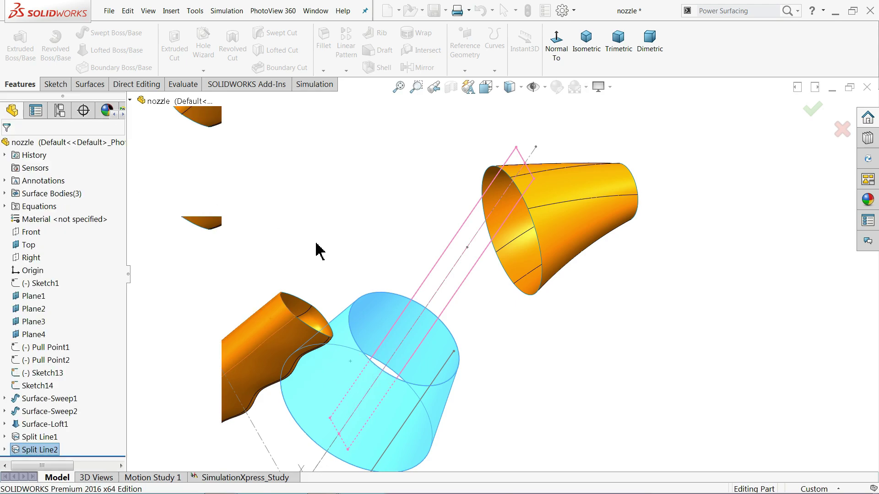
scroll(405, 338, "down", 5)
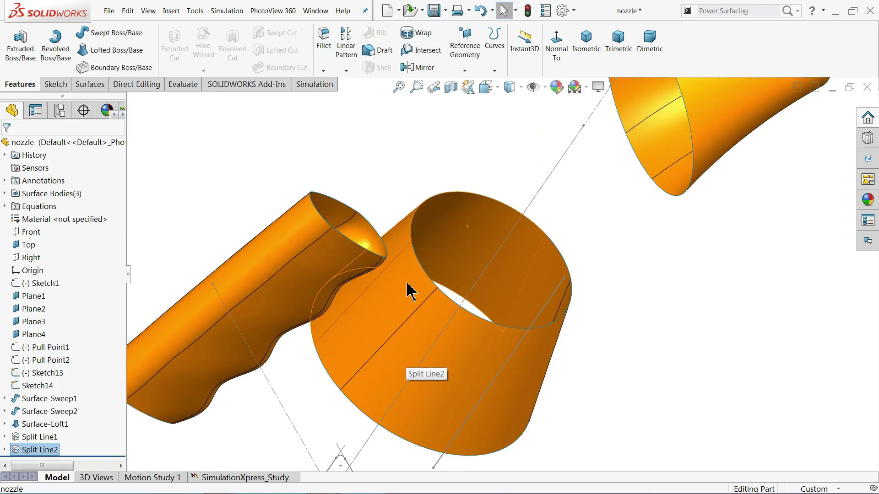
left_click(430, 330)
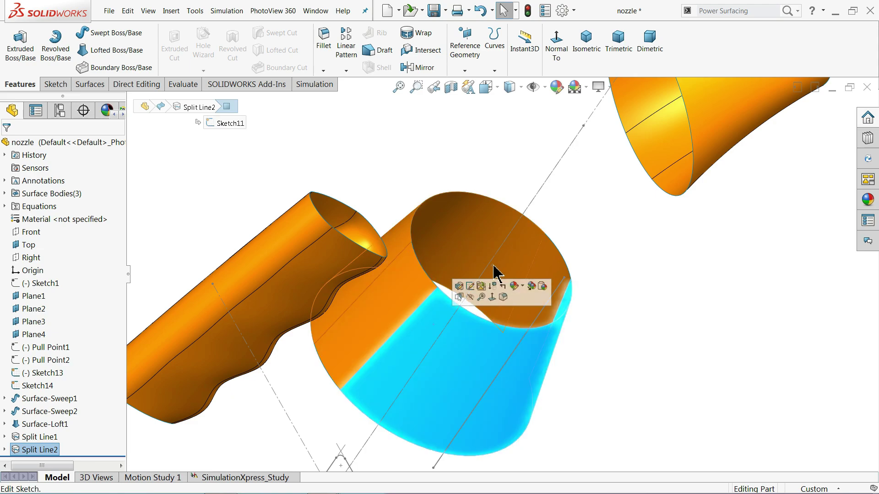
scroll(540, 274, "up", 3)
left_click(581, 271)
scroll(580, 270, "up", 3)
scroll(571, 210, "down", 3)
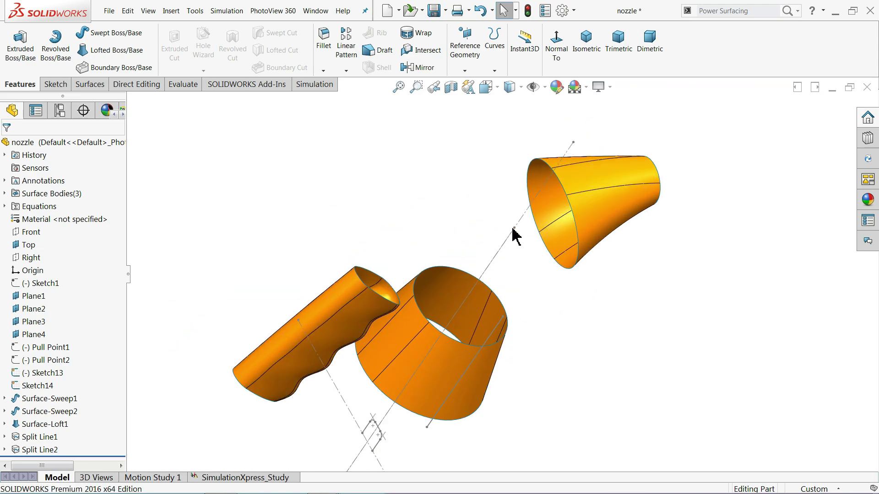
- Start a lofted surface using the upper edge segment of the spout's wide opening and the back edge segment of the handle's top as profiles
left_click(88, 85)
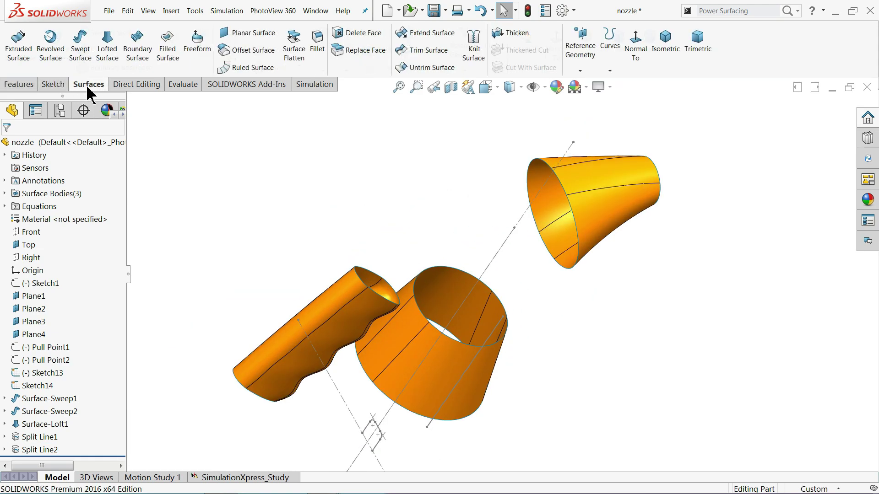
left_click(109, 66)
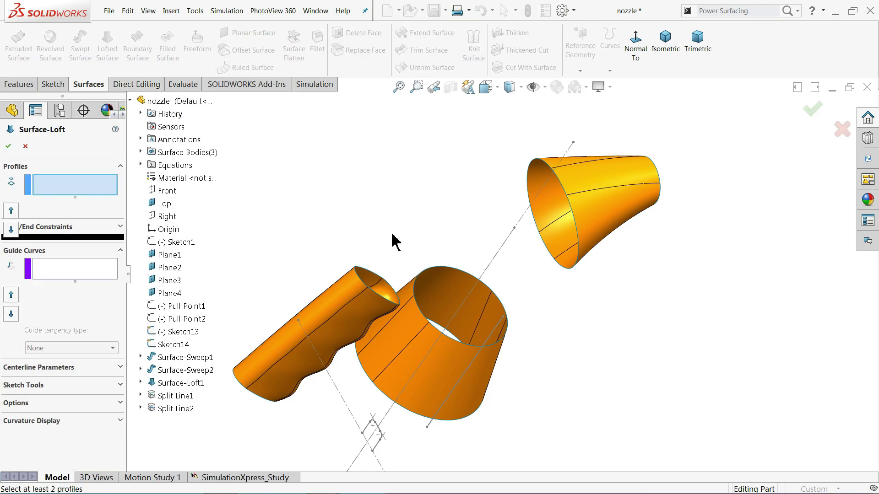
scroll(392, 240, "down", 2)
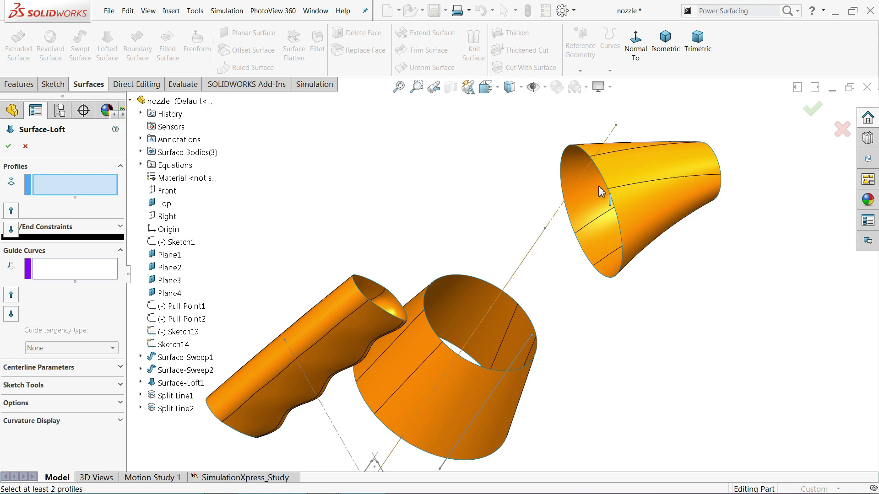
scroll(598, 201, "down", 3)
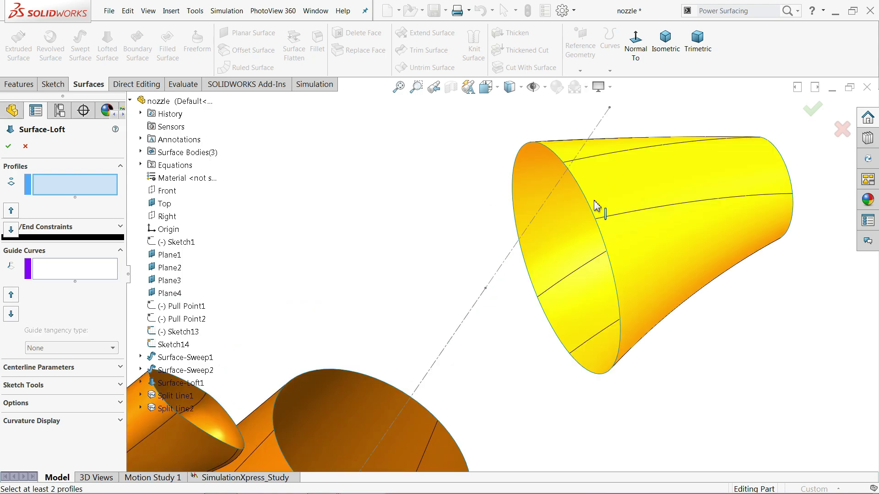
scroll(596, 205, "down", 1)
left_click(576, 210)
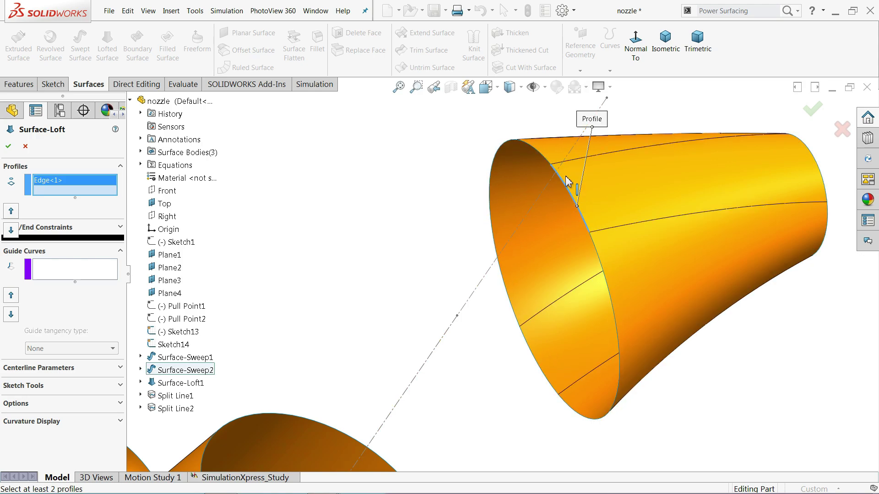
scroll(555, 196, "up", 2)
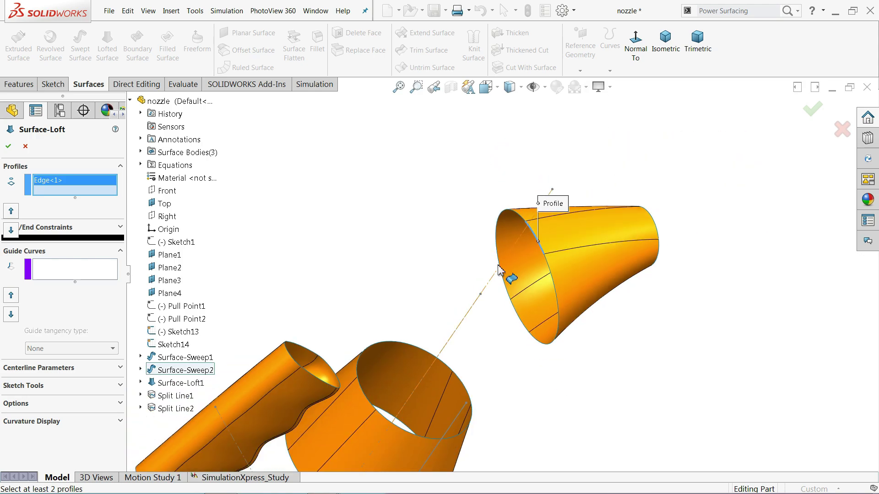
scroll(284, 344, "down", 2)
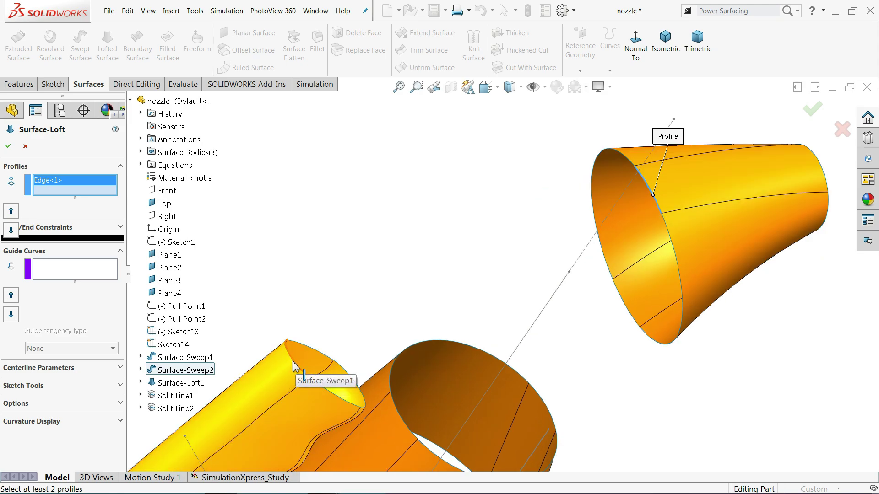
left_click(293, 366)
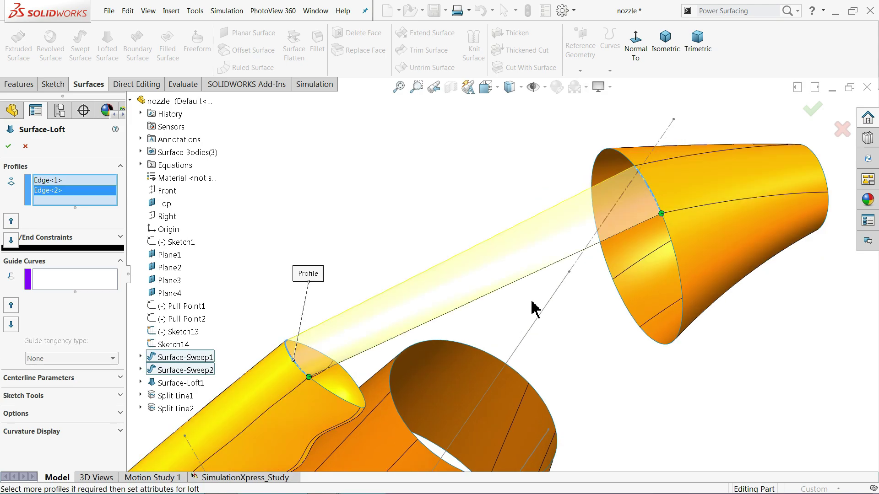
- Set the start and end constraints of the spout-to-handle loft to Tangency To Face and create the surface
scroll(563, 295, "up", 1)
middle_click_drag(403, 325, 554, 249)
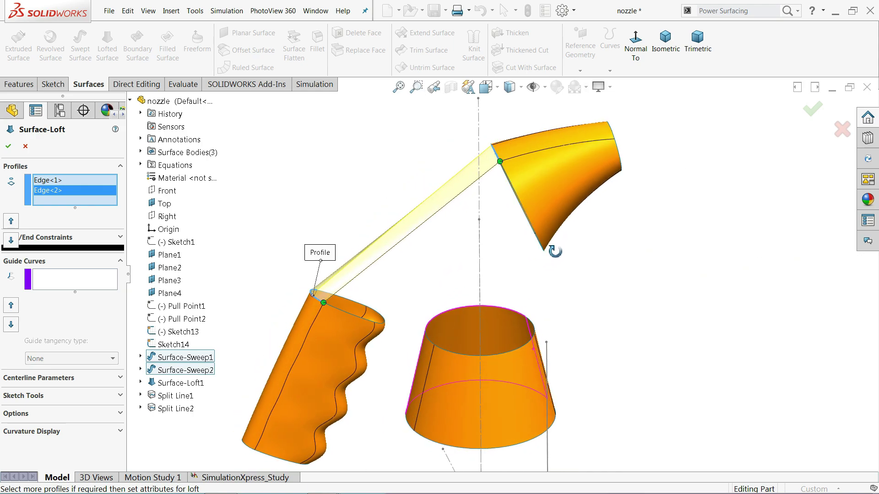
scroll(387, 219, "down", 3)
scroll(385, 210, "down", 1)
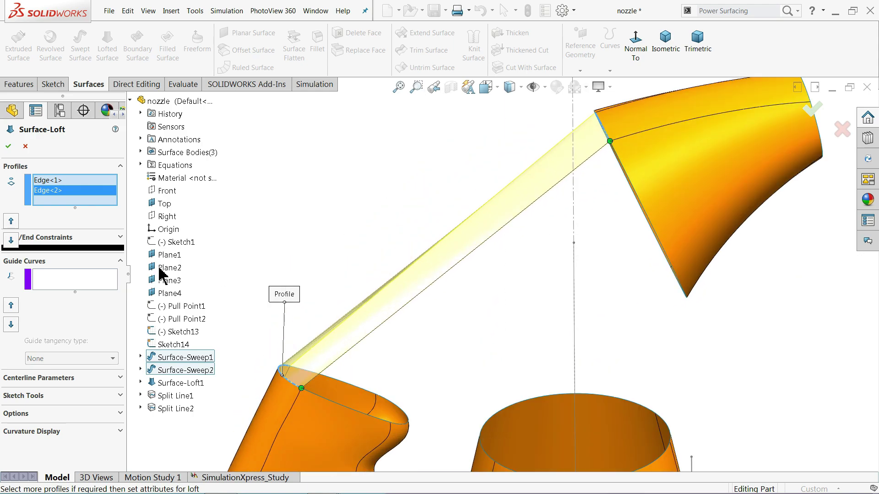
left_click(64, 240)
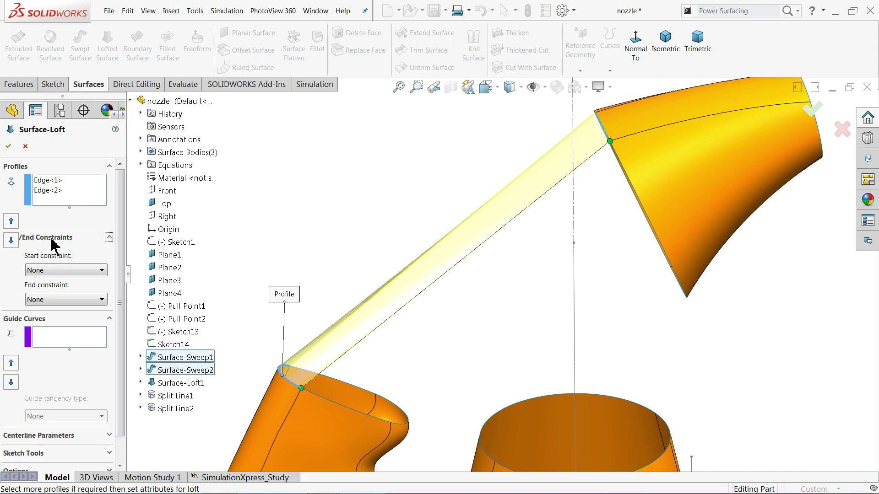
left_click(51, 275)
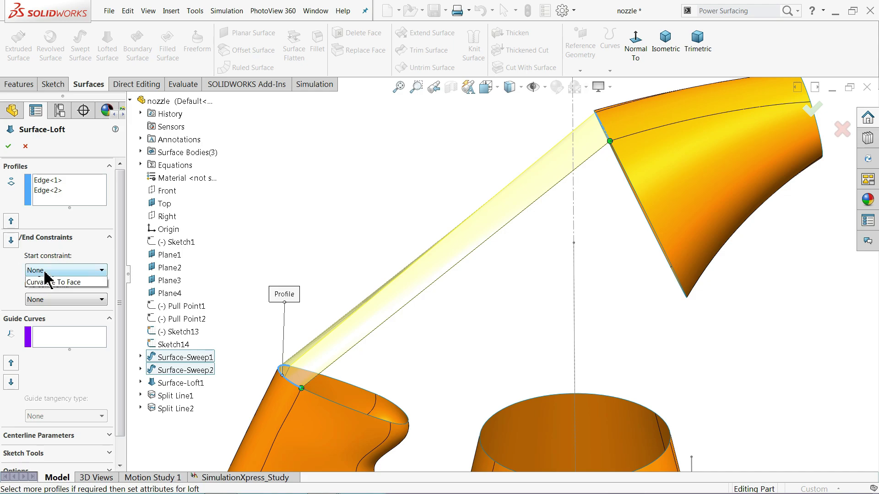
left_click(46, 307)
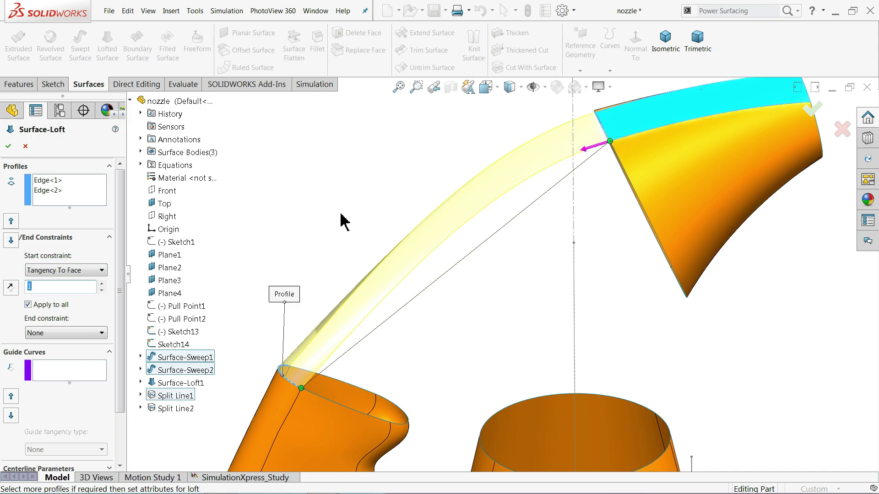
left_click(39, 333)
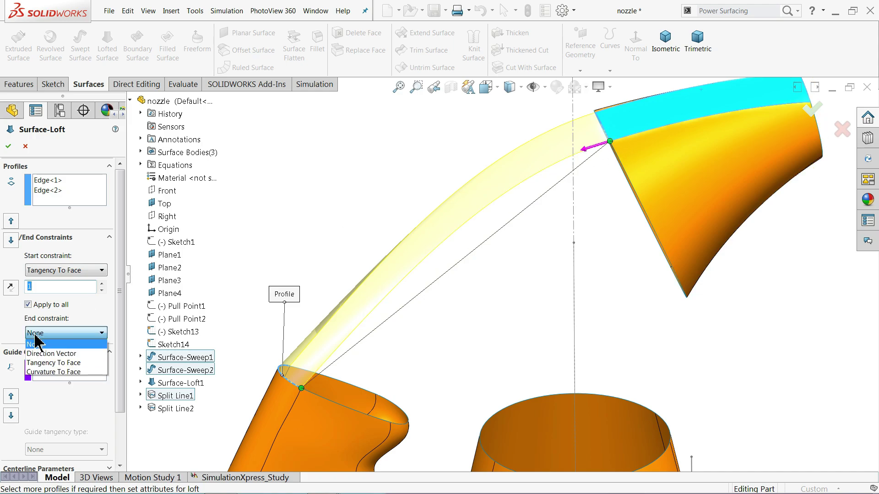
left_click(39, 363)
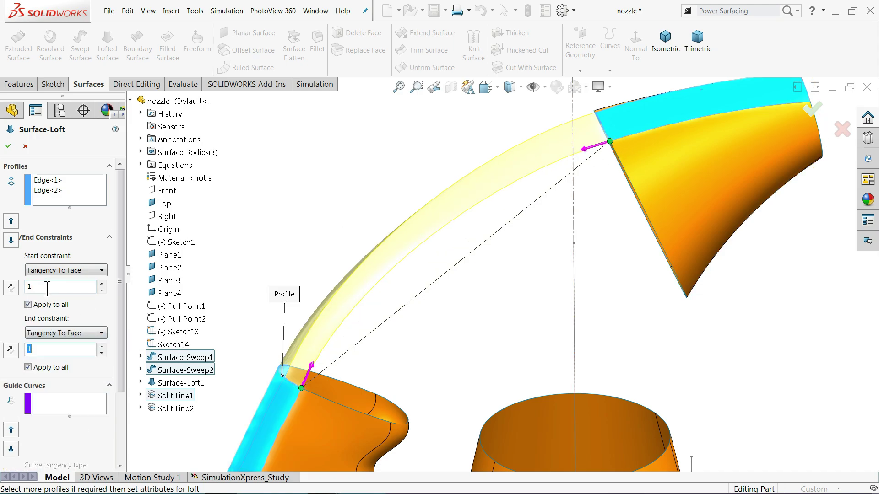
scroll(595, 158, "down", 2)
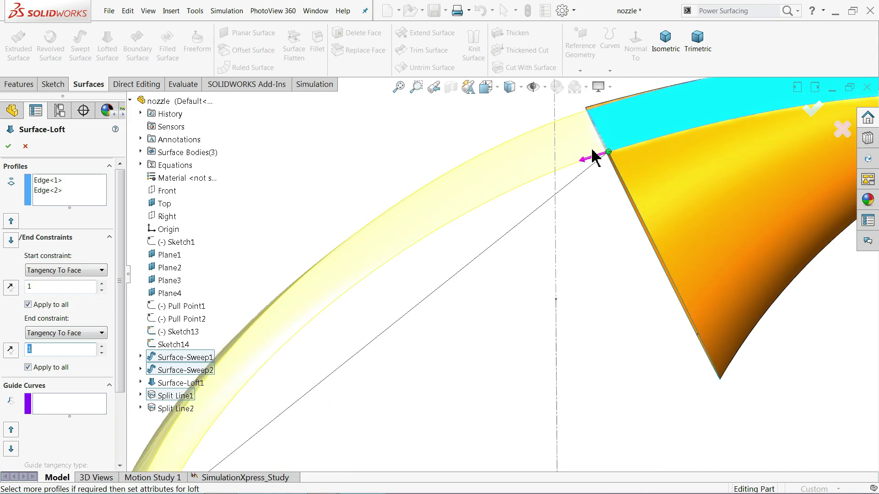
scroll(595, 164, "up", 3)
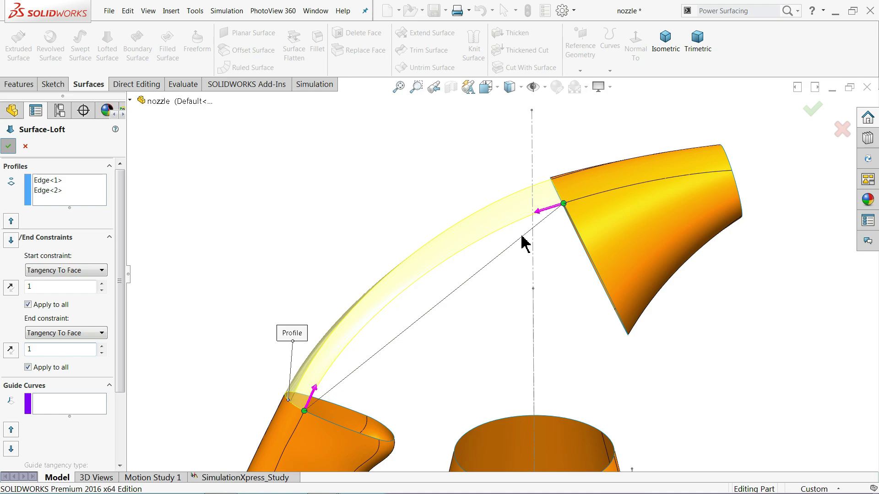
- Examine the new loft's transitions into the handle and spout faces and the remaining gap between spout and base
middle_click_drag(563, 232, 556, 197)
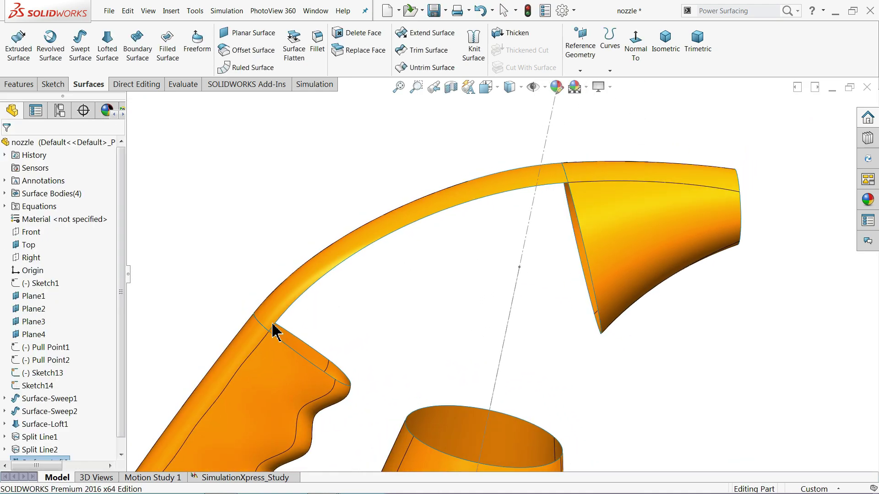
left_click(255, 339)
left_click(301, 290)
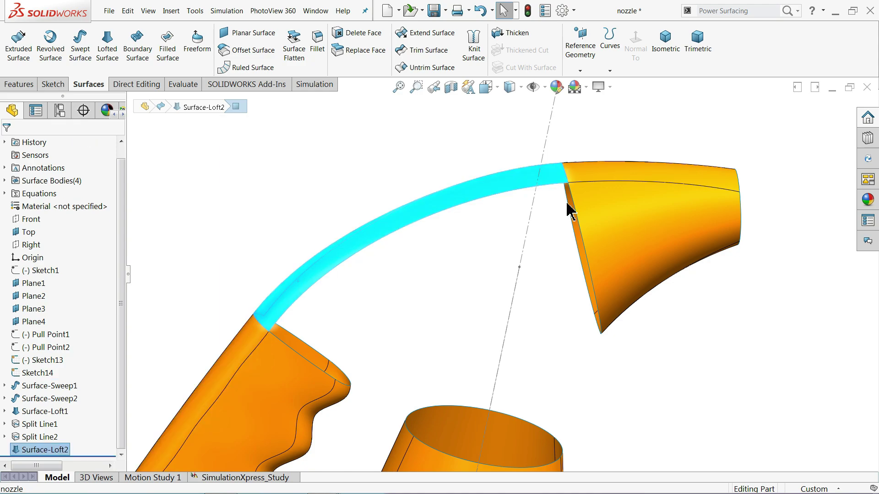
left_click(581, 176)
left_click(547, 190)
left_click(543, 230)
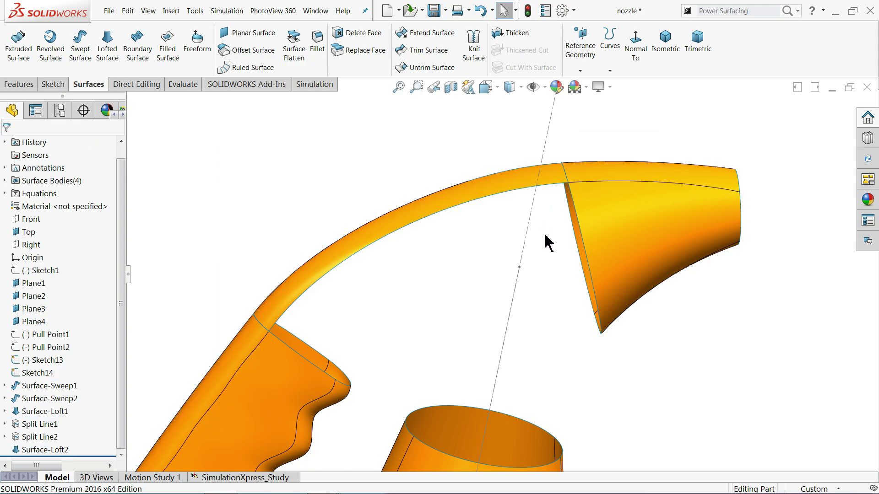
scroll(545, 238, "up", 4)
middle_click_drag(544, 252, 545, 345)
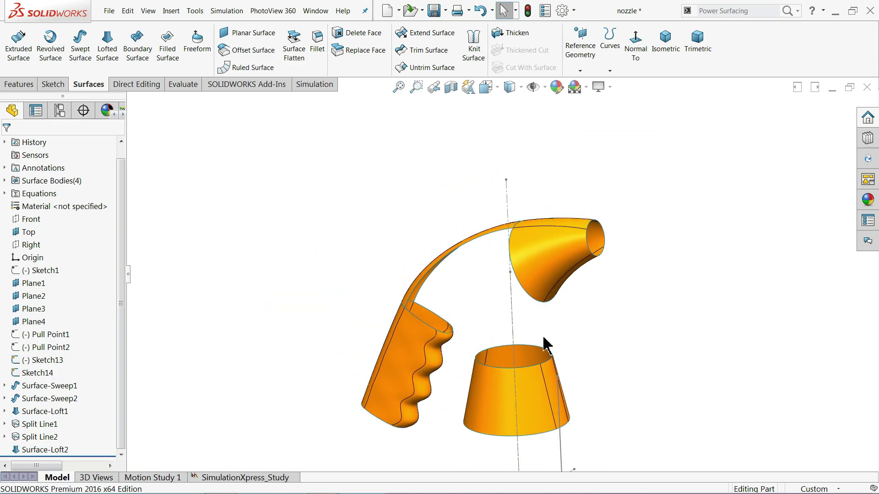
scroll(543, 343, "down", 3)
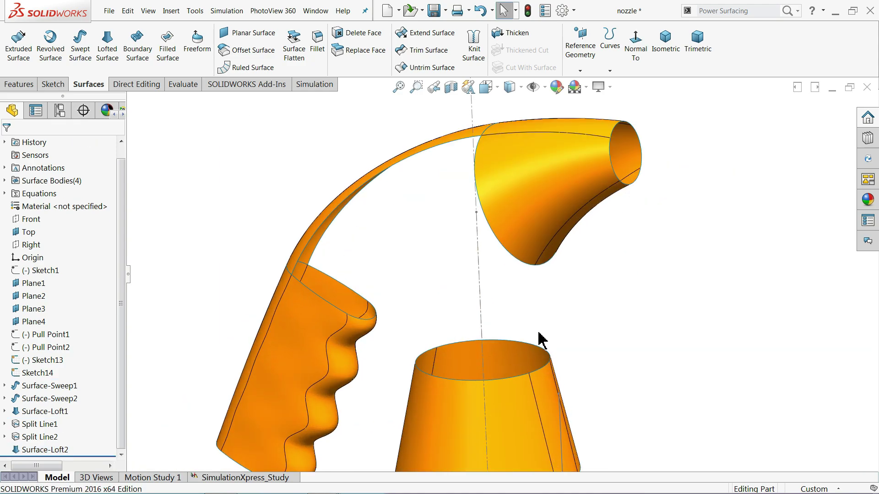
- Start a lofted surface between the spout's lower edge segment and the base's front rim segment, moving the base connector to the matching endpoint
left_click(109, 57)
middle_click_drag(549, 308, 531, 298)
scroll(522, 354, "down", 2)
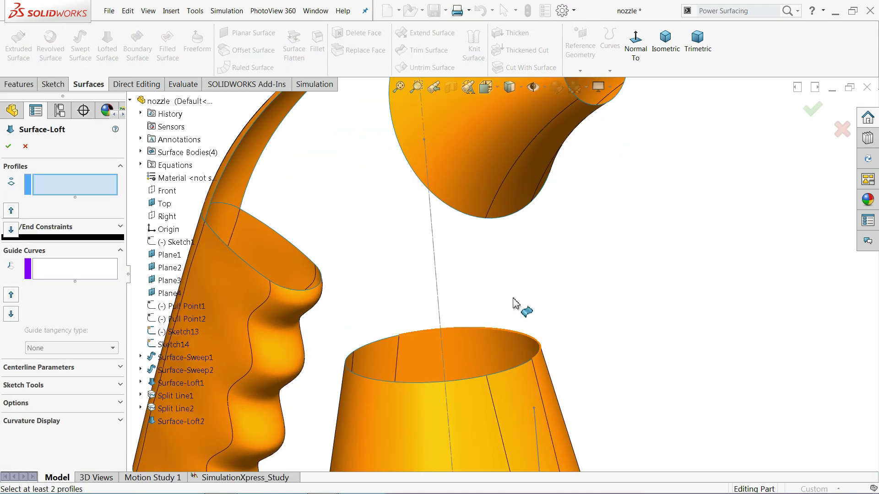
left_click(507, 221)
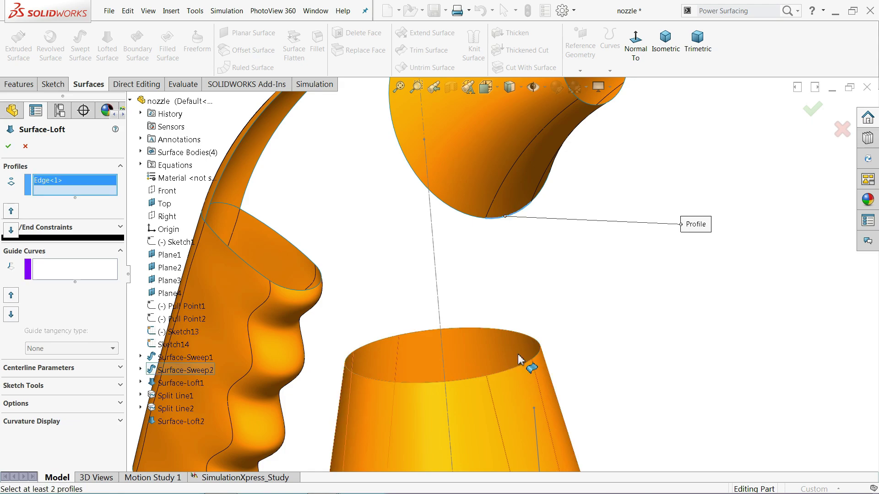
left_click(521, 370)
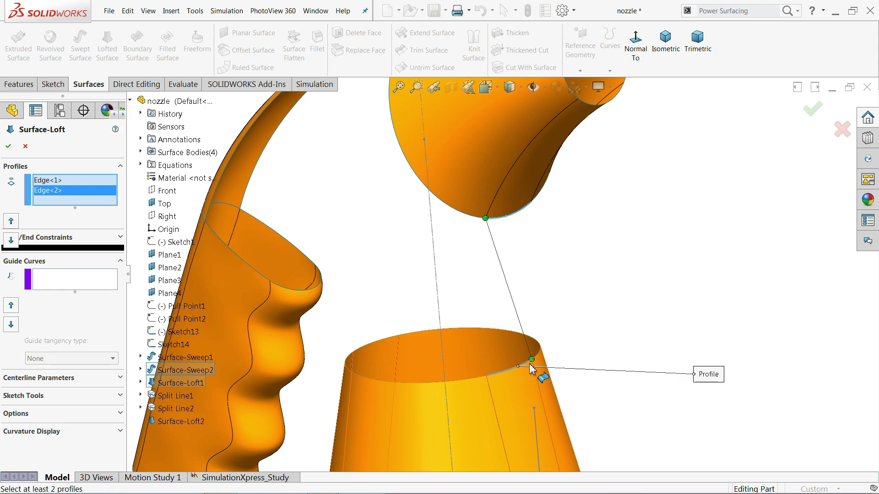
scroll(488, 238, "down", 1)
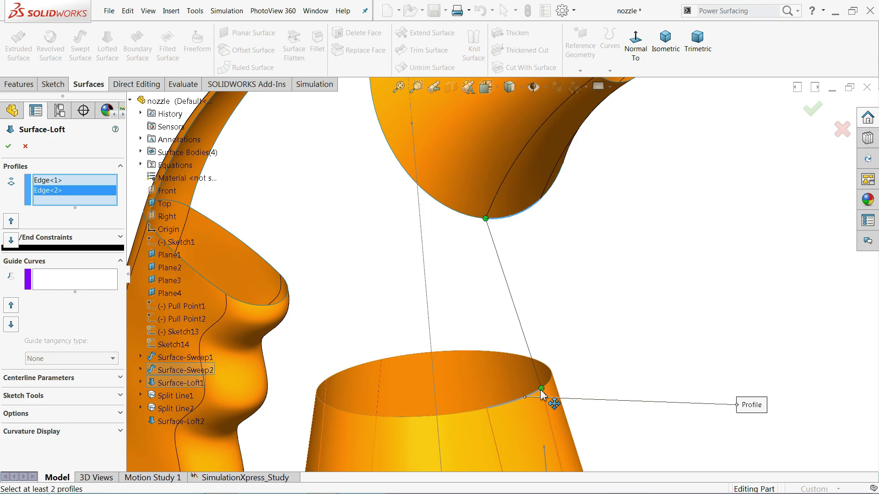
mouse_move(541, 390)
left_mouse_down()
mouse_move(549, 400)
mouse_move(529, 399)
left_mouse_up()
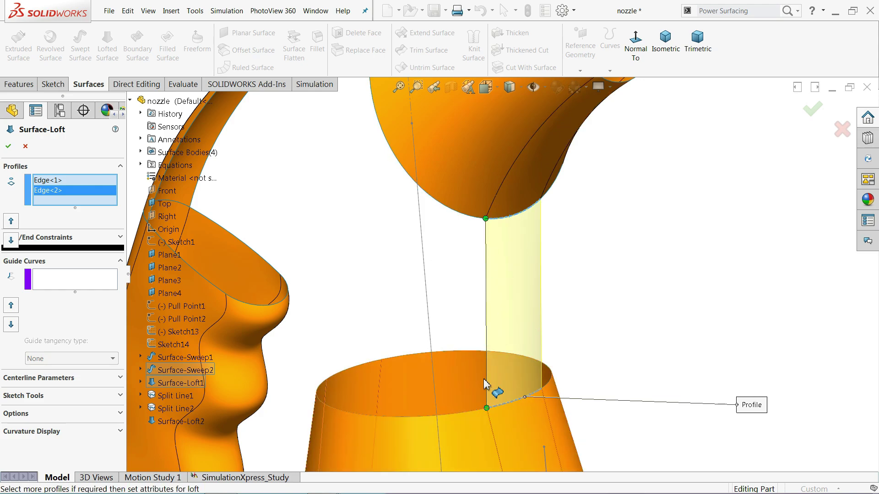
- Set the start and end constraints of the spout-to-base loft to Tangency To Face
middle_click_drag(488, 283, 573, 288)
left_click(58, 245)
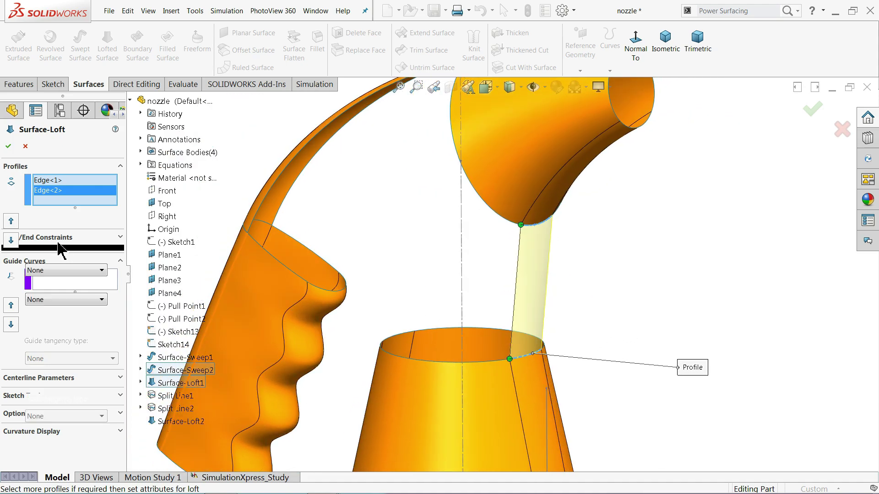
left_click(45, 273)
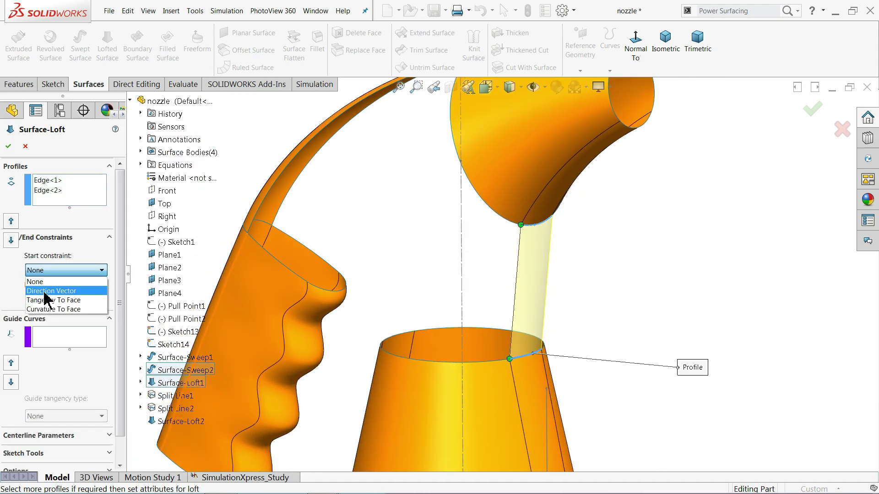
left_click(43, 307)
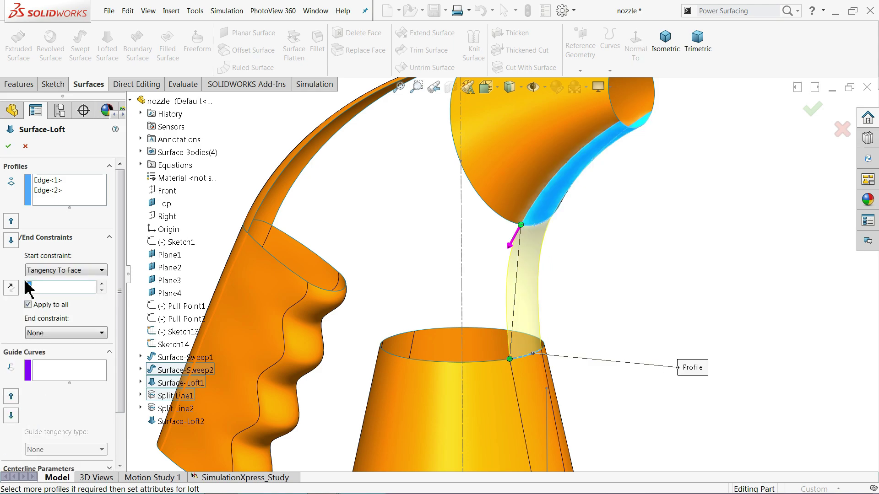
left_click(44, 334)
left_click(45, 373)
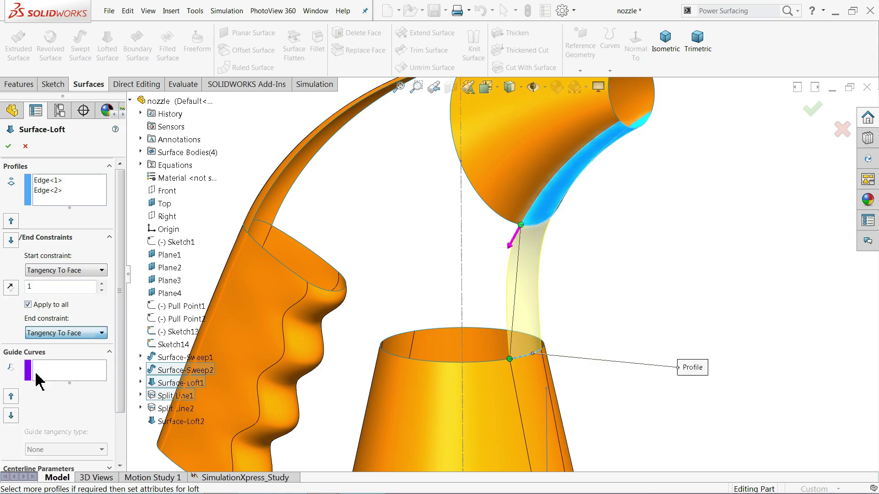
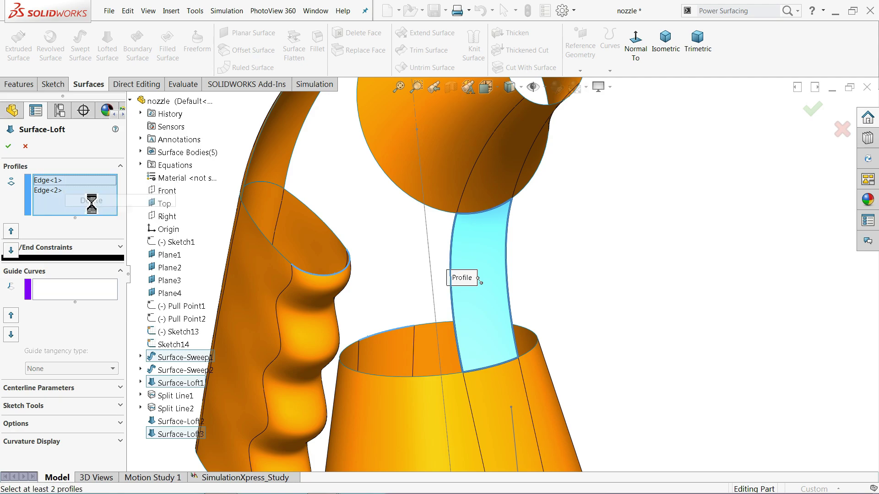
- Set up a lofted surface between the base's rear rim segment and the handle's front edge segment, reselecting the handle edge to untwist the loft
middle_click_drag(409, 293, 476, 304)
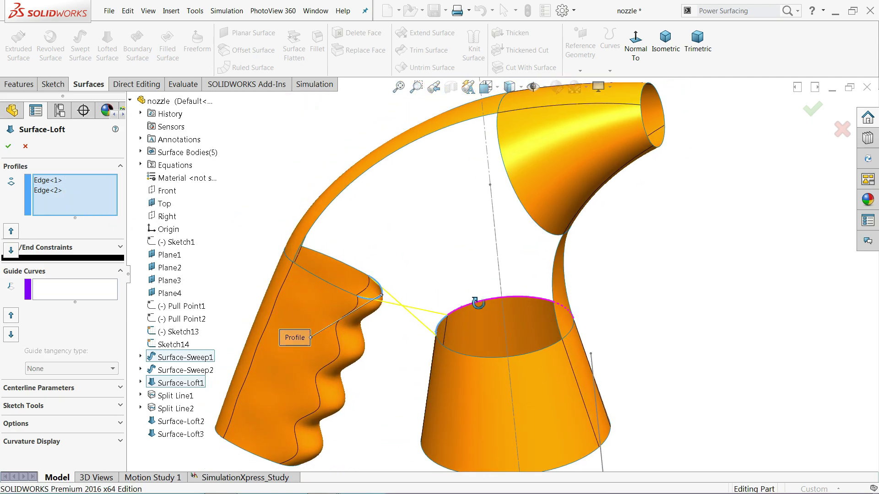
scroll(420, 318, "down", 4)
scroll(401, 310, "down", 2)
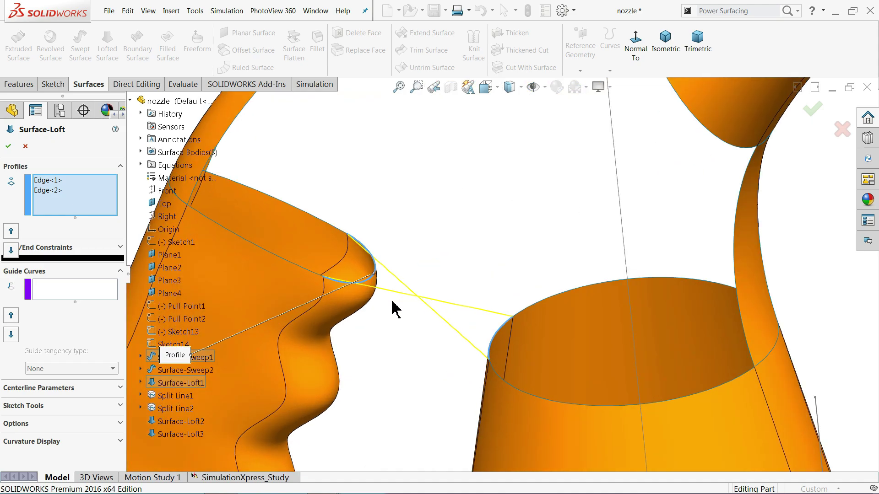
middle_click_drag(414, 281, 418, 305)
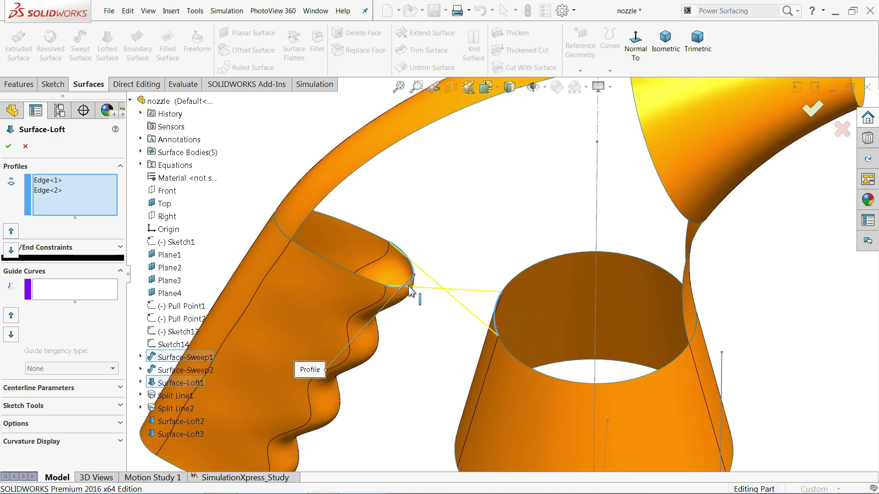
left_click(413, 280)
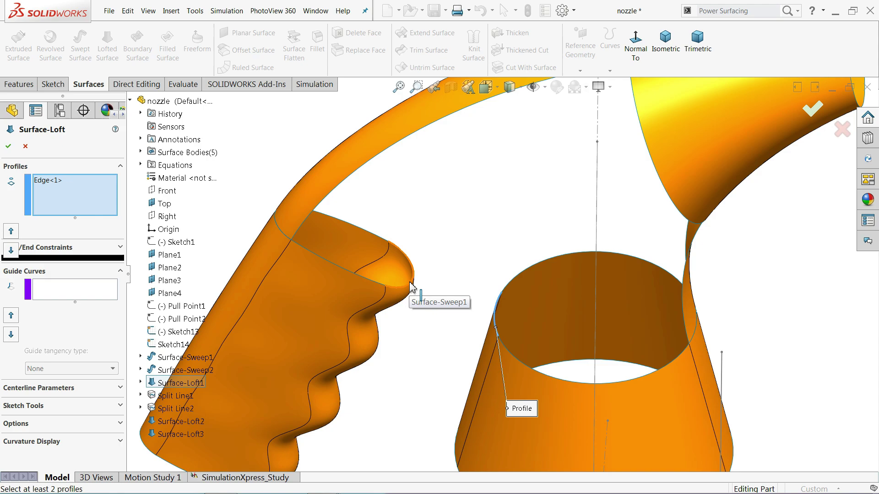
left_click(411, 287)
scroll(430, 291, "down", 2)
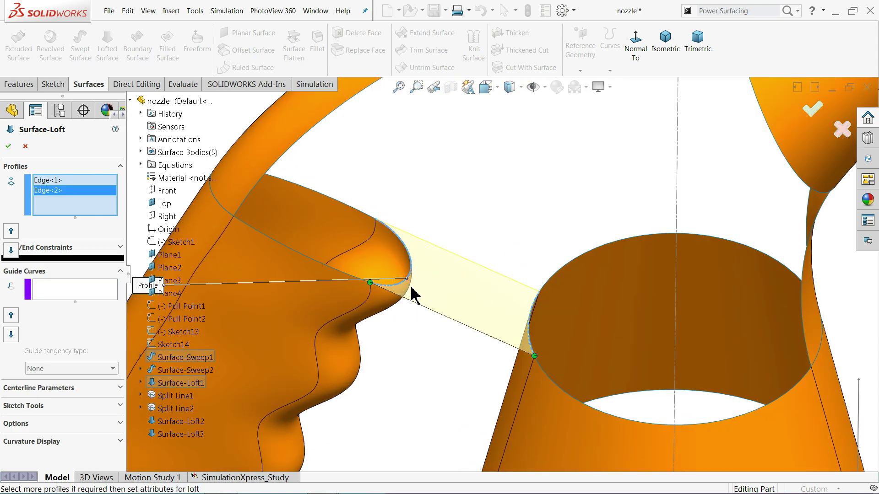
middle_click_drag(412, 295, 455, 238)
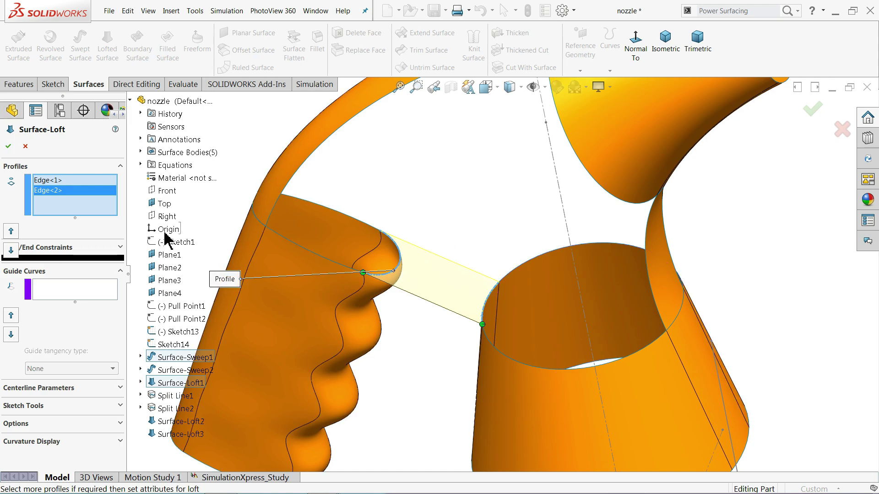
- Set the base-to-handle loft's start constraint to Tangency To Face with a tangent length of 4
left_click(52, 251)
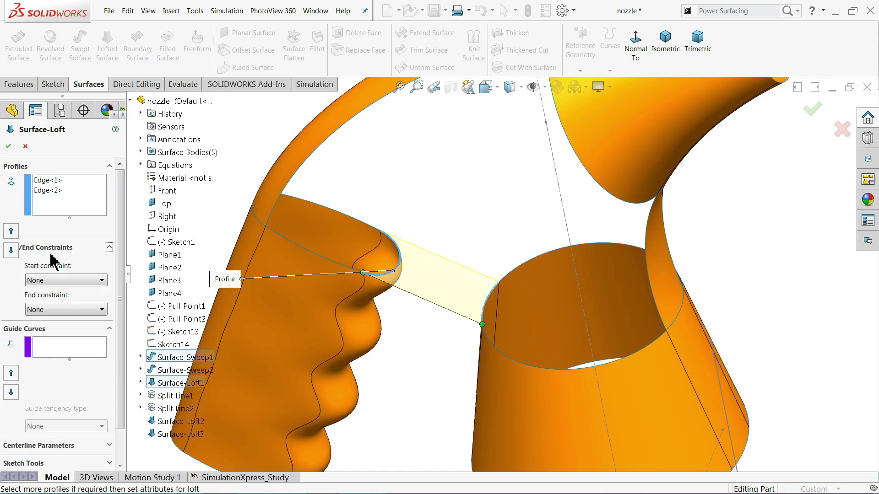
left_click(44, 282)
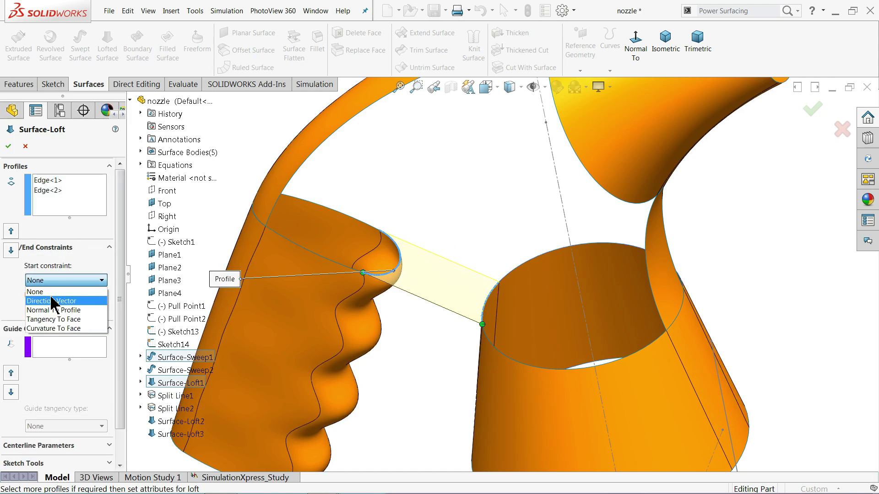
left_click(51, 320)
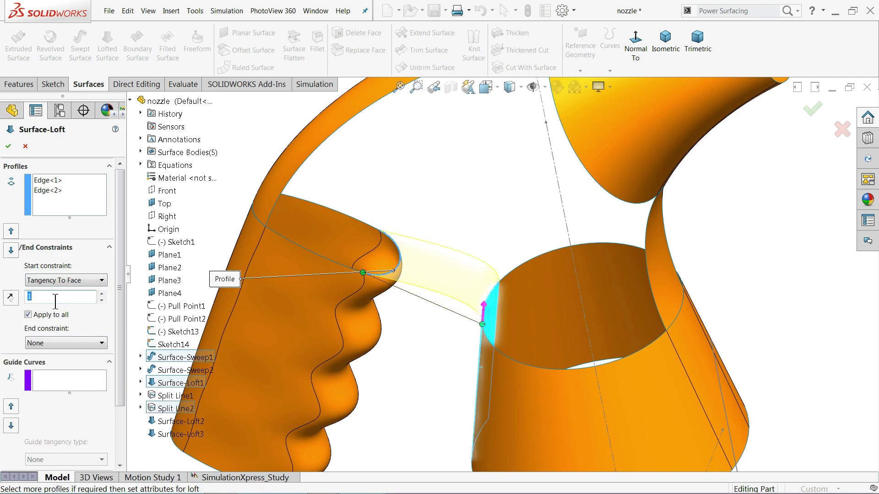
type("4")
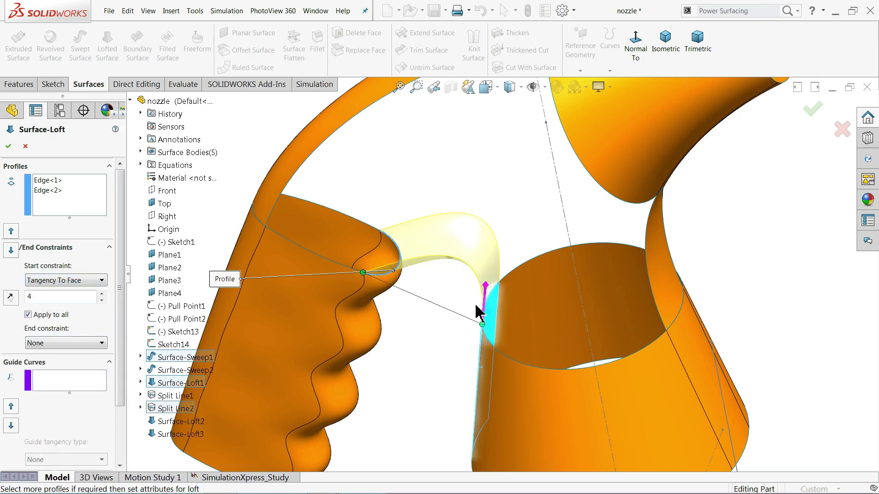
- Set the base-to-handle loft's end constraint to Tangency To Face with a tangent length of 7 and create the surface
scroll(483, 315, "down", 2)
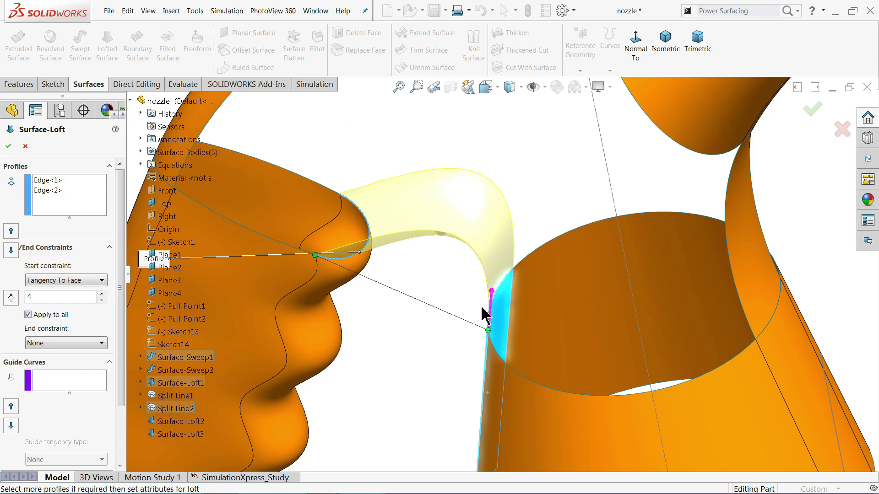
left_click(46, 343)
left_click(43, 380)
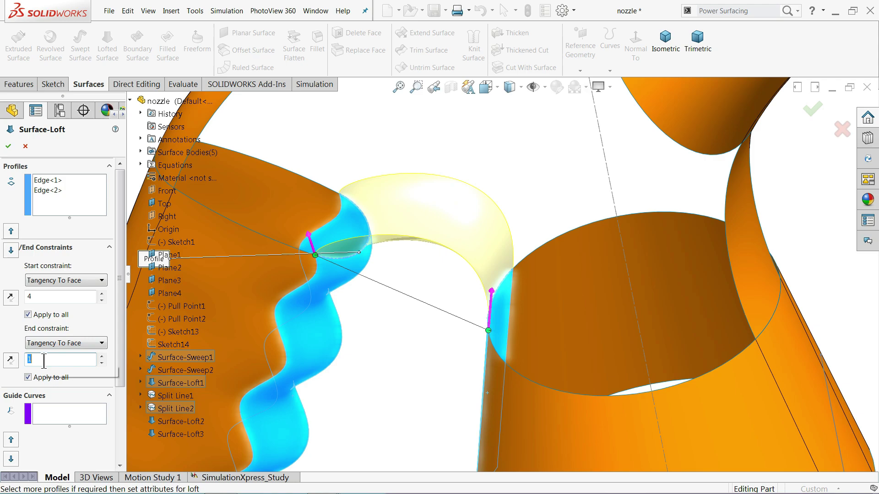
type("7")
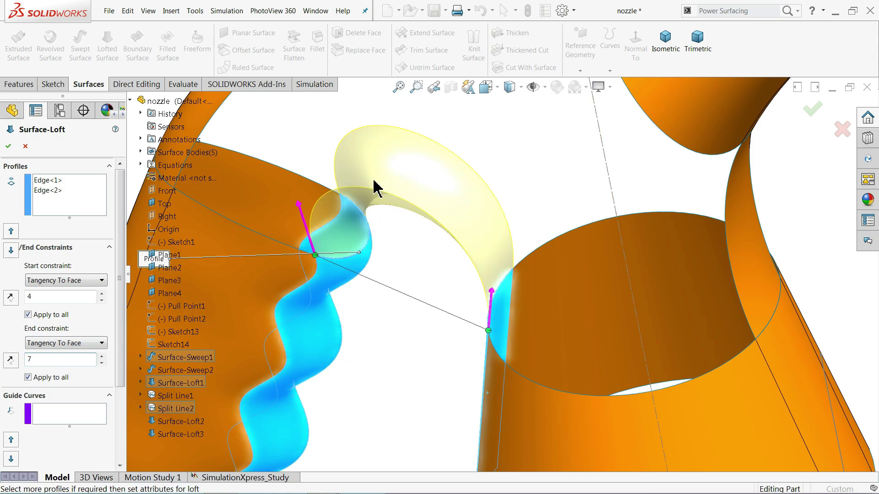
left_click(8, 146)
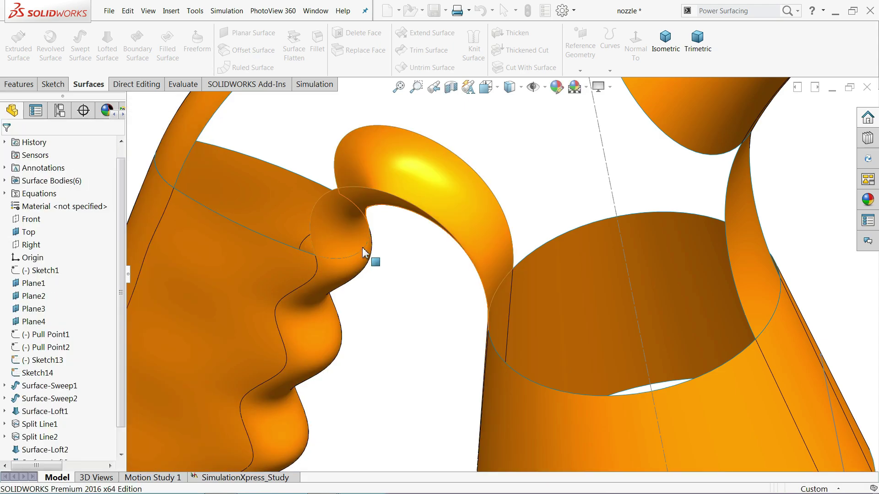
- Examine the new base-to-handle loft and the side opening enclosed by the handle, spout and base surfaces
mouse_move(422, 274)
middle_mouse_down()
mouse_move(501, 281)
mouse_move(446, 173)
mouse_move(446, 111)
mouse_move(440, 200)
mouse_move(399, 221)
mouse_move(463, 259)
middle_mouse_up()
key("f")
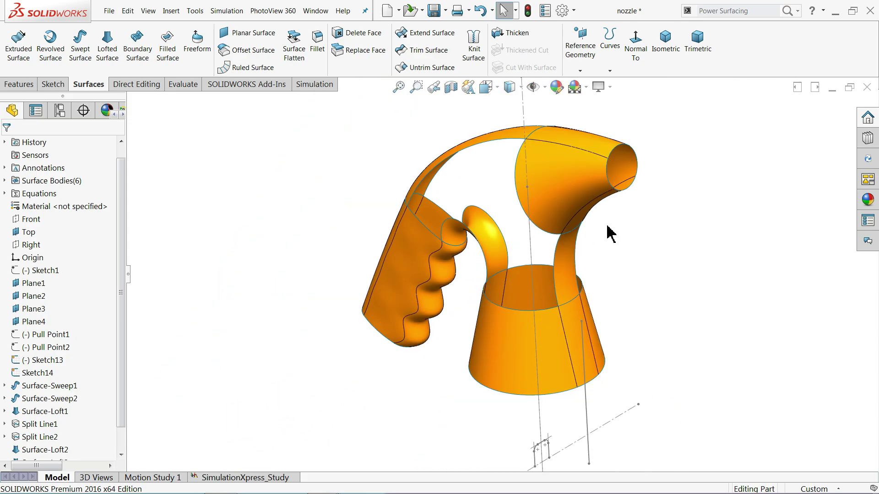
scroll(612, 238, "down", 2)
middle_click_drag(614, 249, 679, 265)
scroll(595, 294, "up", 2)
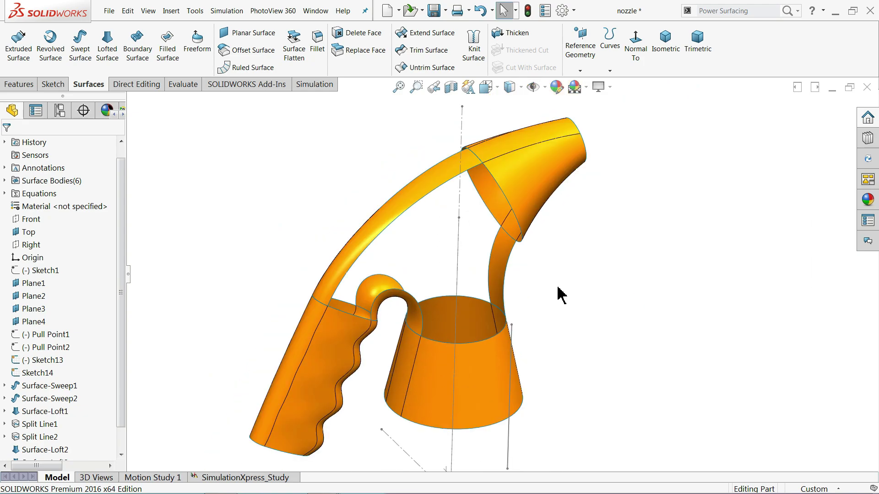
middle_click_drag(457, 255, 540, 216)
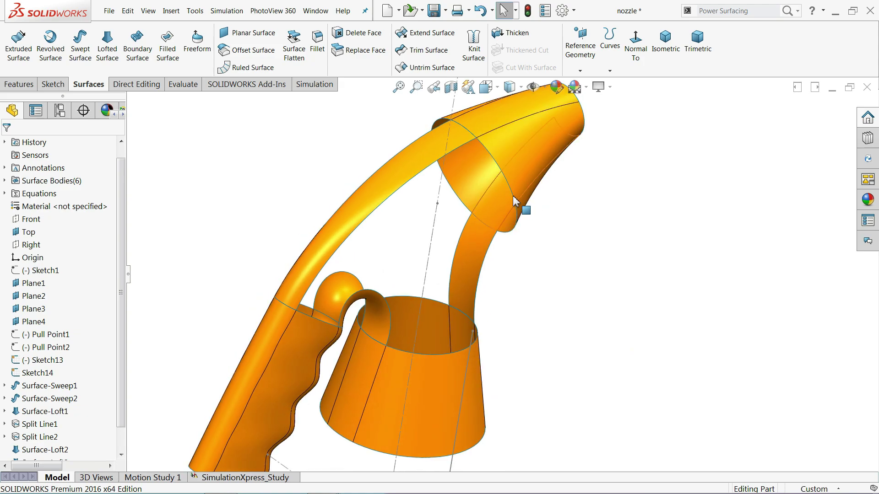
- Try to select the edge loop around the side opening starting from the side edge of the spout-to-base loft
left_click(489, 257)
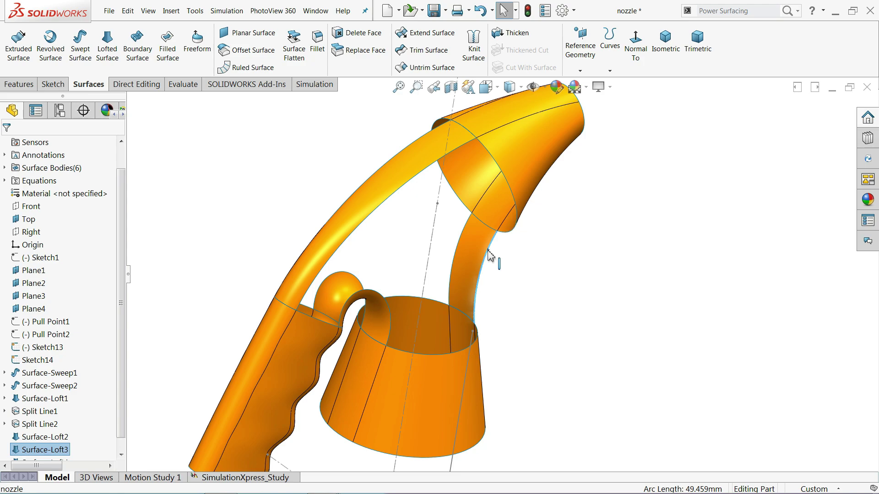
right_click(488, 251)
left_click(531, 318)
scroll(400, 236, "down", 2)
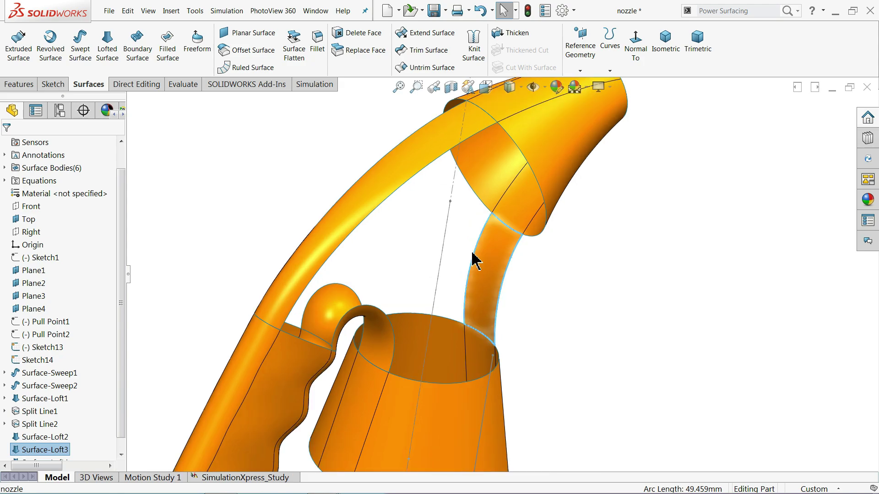
left_click(425, 259)
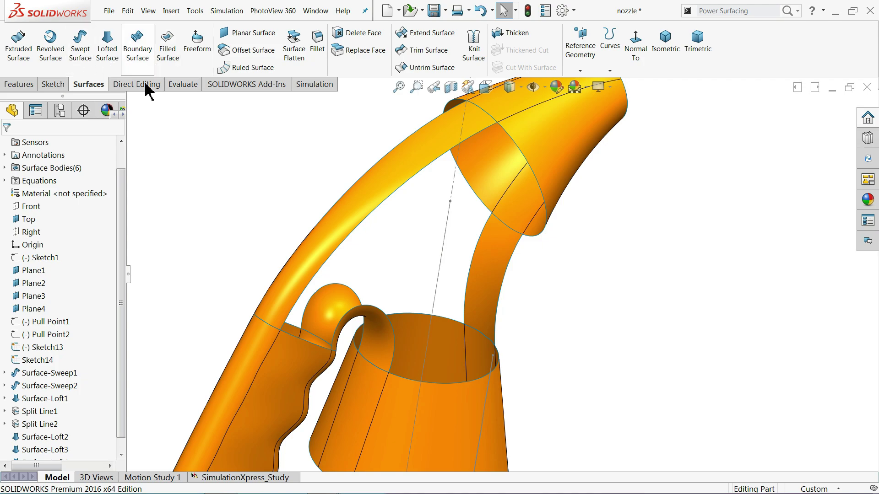
- Knit the base, handle and spout surfaces together with the three connecting lofted surfaces
scroll(369, 186, "up", 1)
scroll(493, 273, "up", 1)
scroll(494, 273, "up", 2)
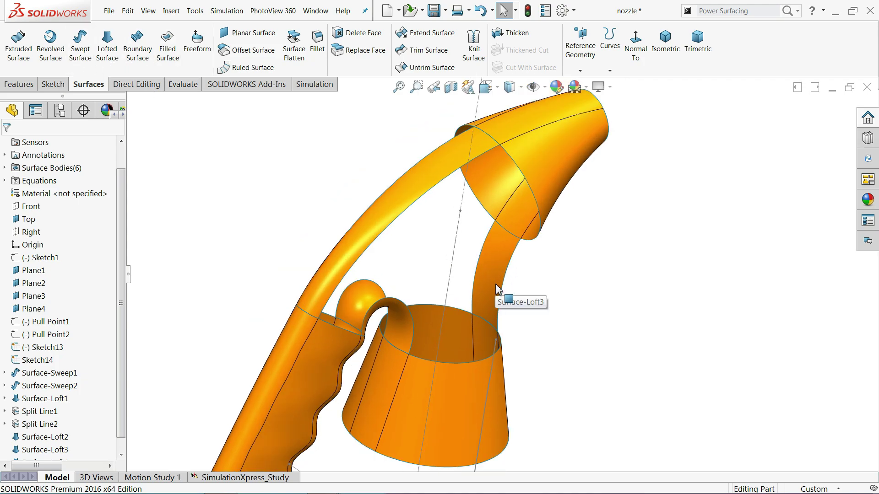
left_click(474, 59)
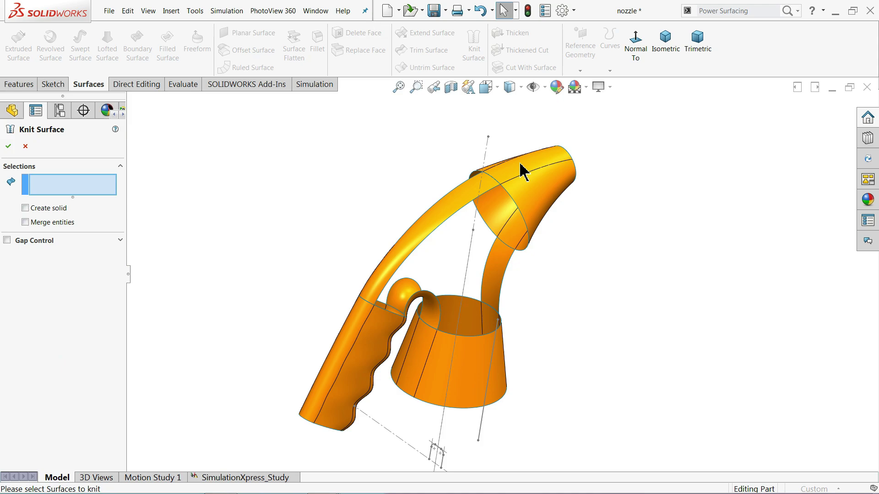
scroll(563, 273, "down", 1)
left_click(451, 388)
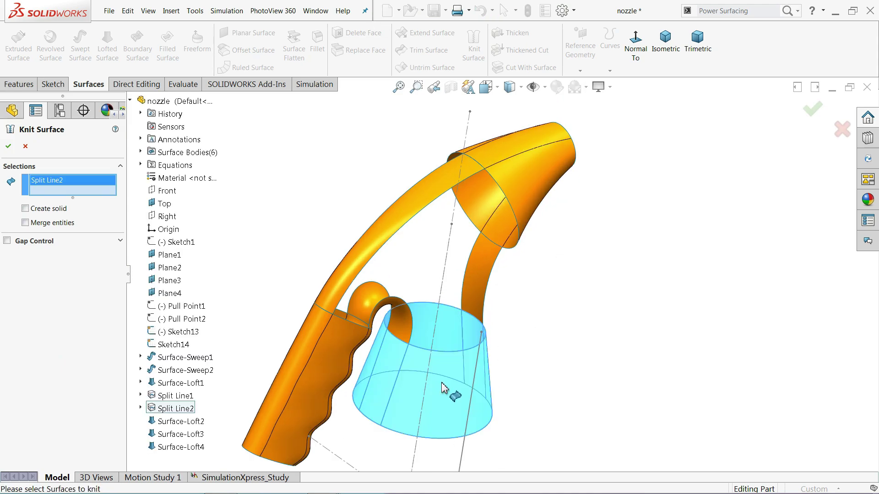
left_click(350, 362)
left_click(370, 302)
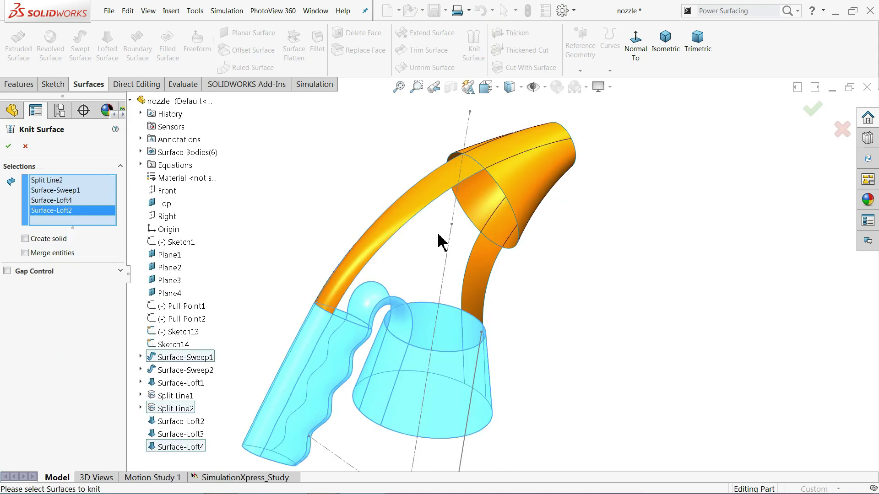
left_click(462, 220)
left_click(499, 200)
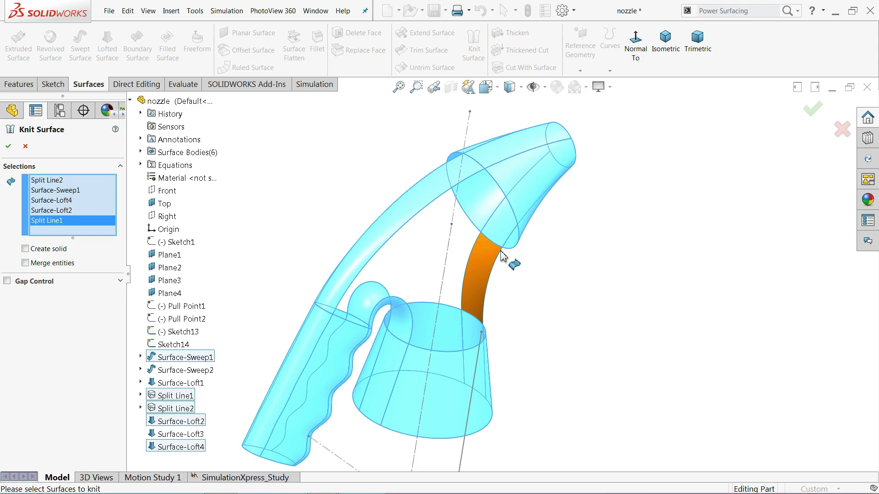
left_click(490, 260)
middle_click_drag(519, 302, 508, 288)
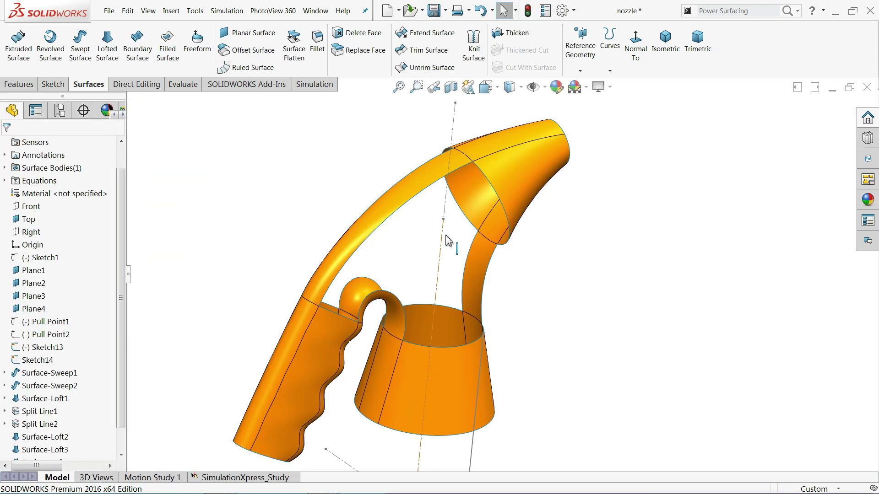
left_click(495, 198)
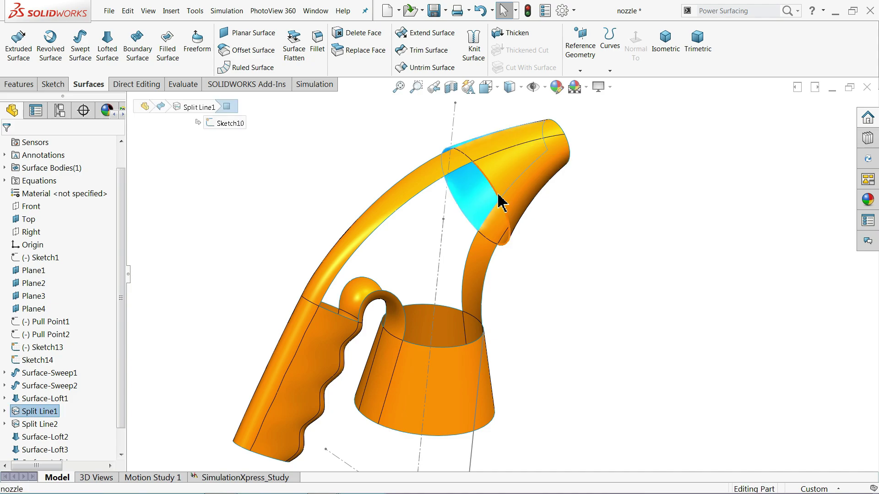
left_click(501, 201)
left_click(499, 201)
right_click(500, 203)
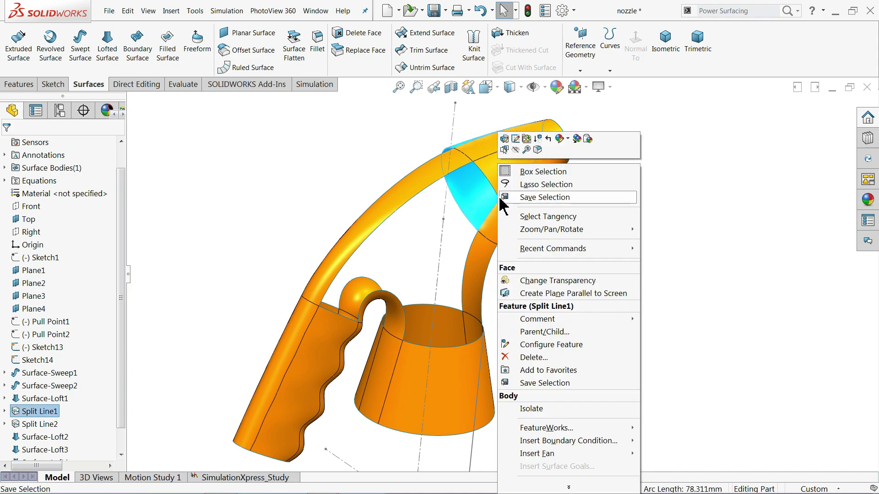
left_click(636, 232)
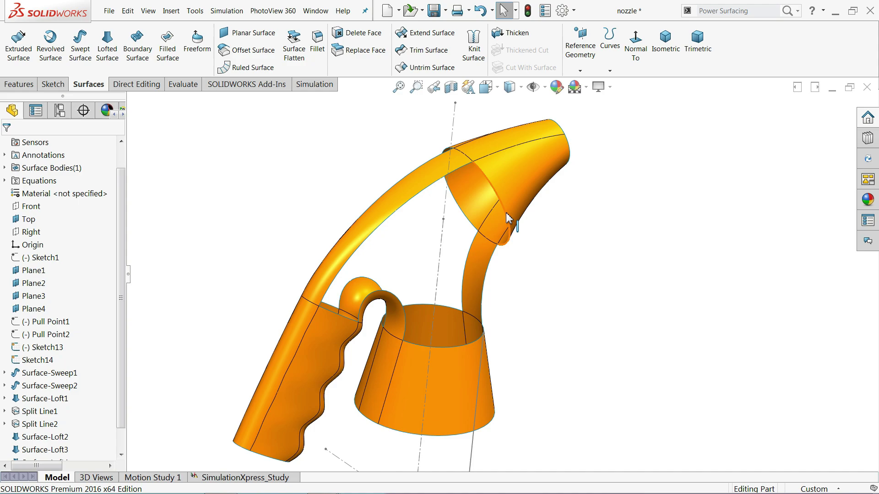
- Select the open loop around the side opening from the spout's rear edge and close it with a filled surface using Contact edge settings
right_click(508, 219)
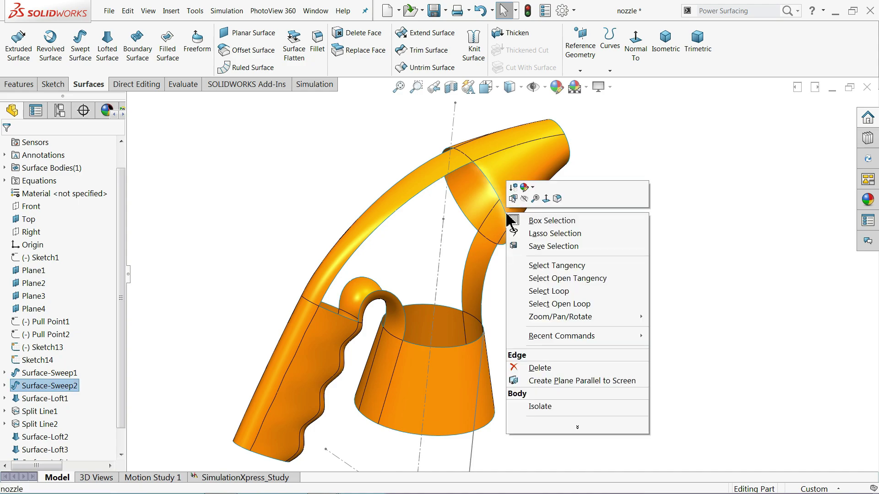
left_click(543, 304)
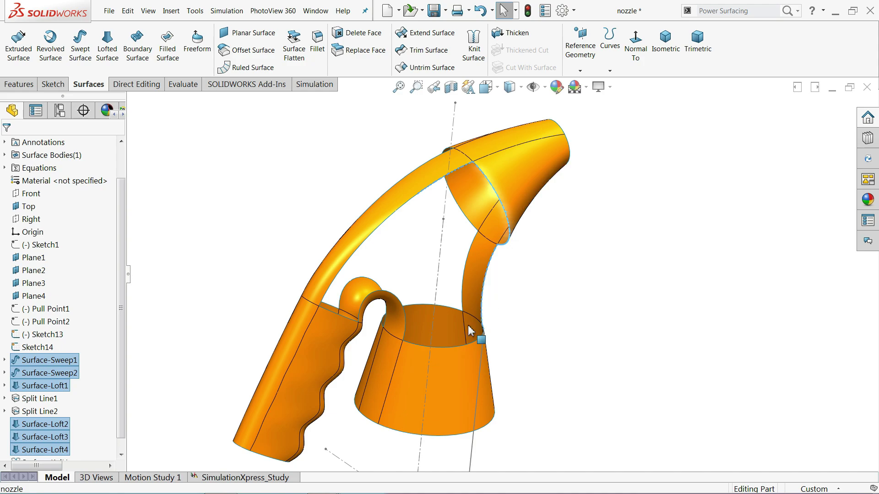
scroll(430, 281, "down", 2)
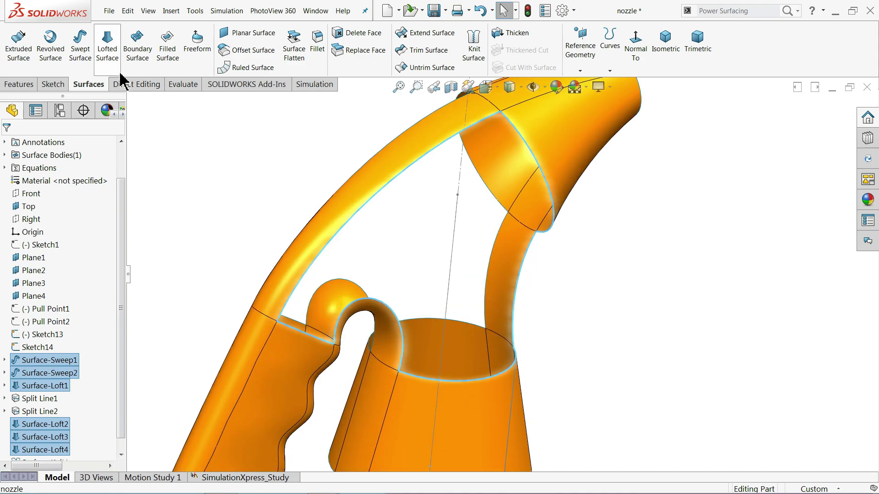
left_click(170, 55)
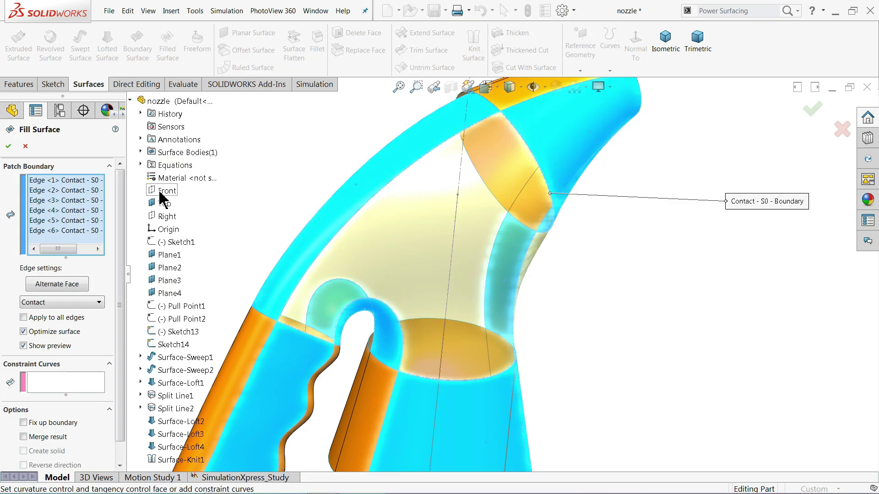
scroll(499, 270, "up", 2)
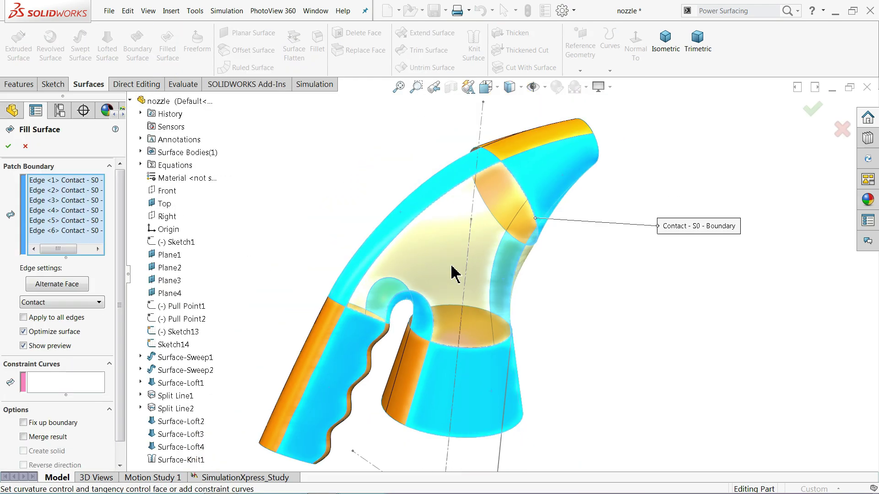
left_click(8, 146)
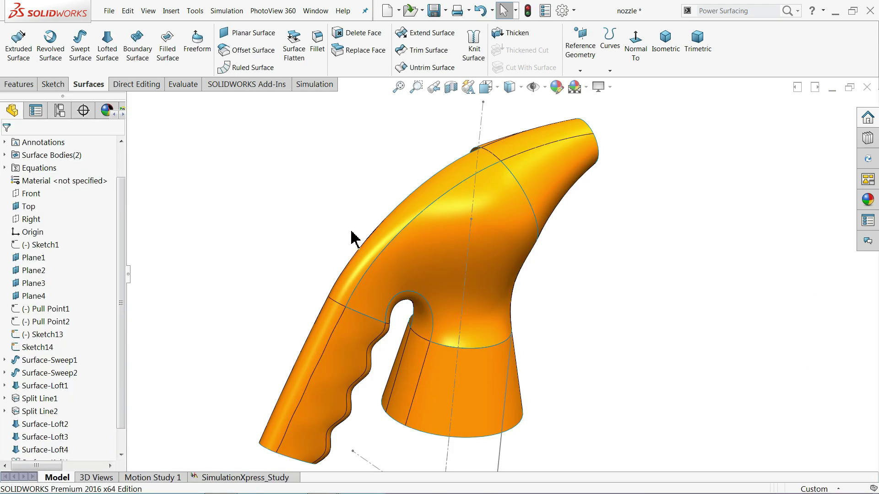
- Close the opposite side opening with a filled surface bounded by the six spout, loft, base and handle edges, using Contact edge settings
middle_click_drag(351, 238, 424, 279)
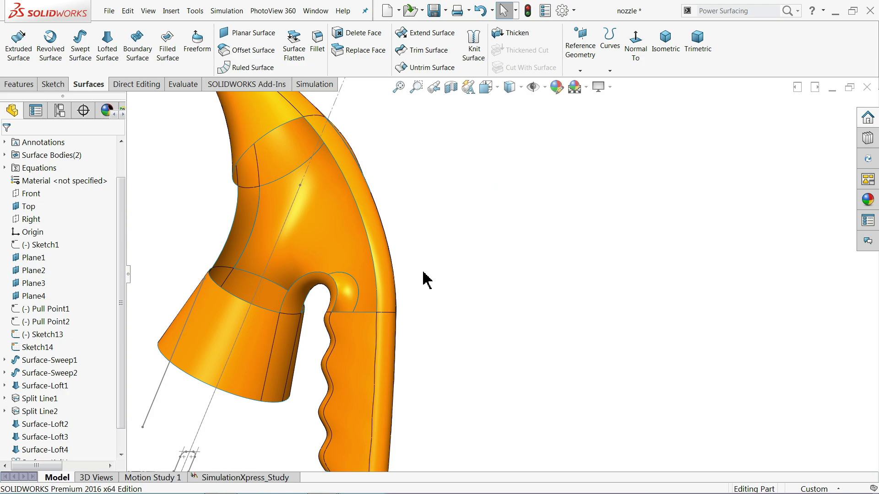
scroll(424, 279, "up", 2)
scroll(291, 176, "down", 4)
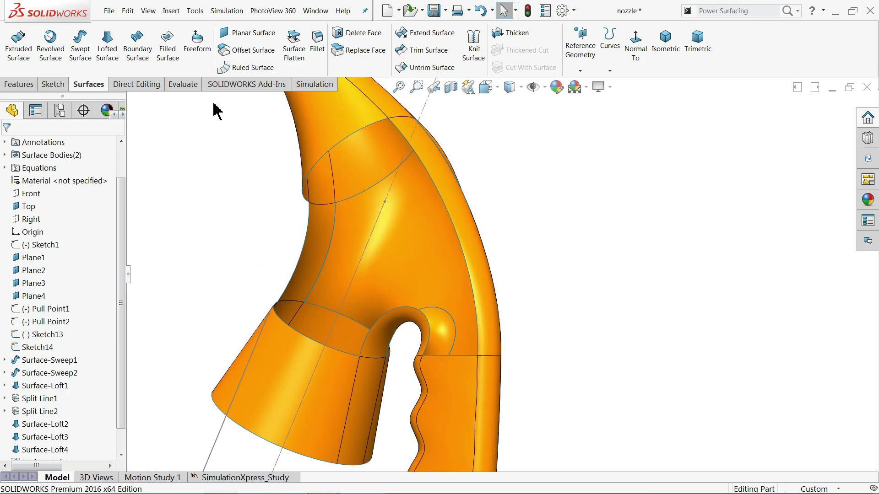
left_click(169, 58)
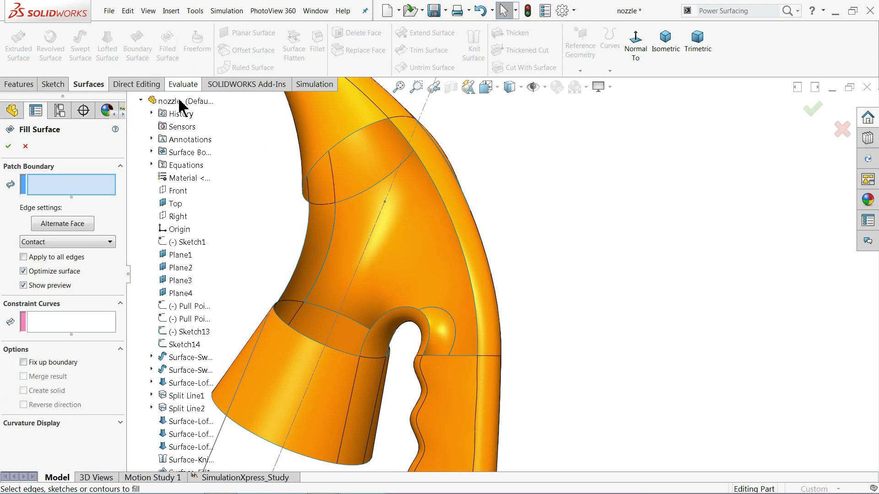
left_click(334, 151)
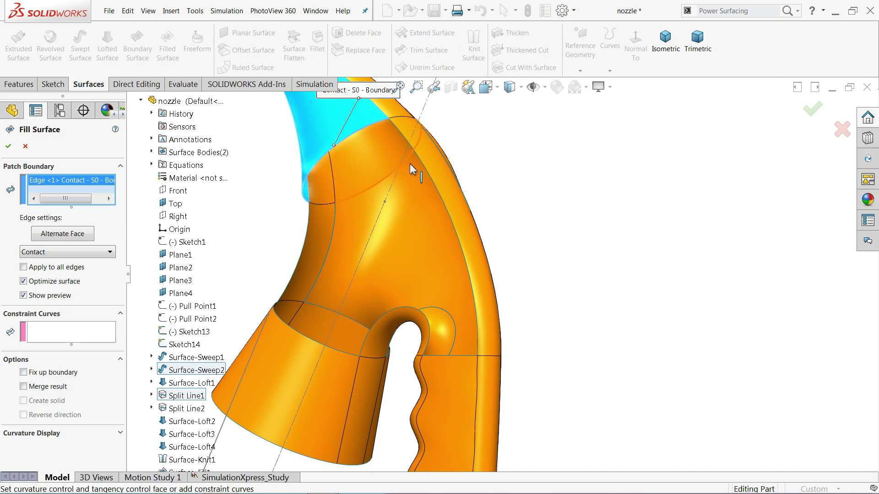
left_click(428, 173)
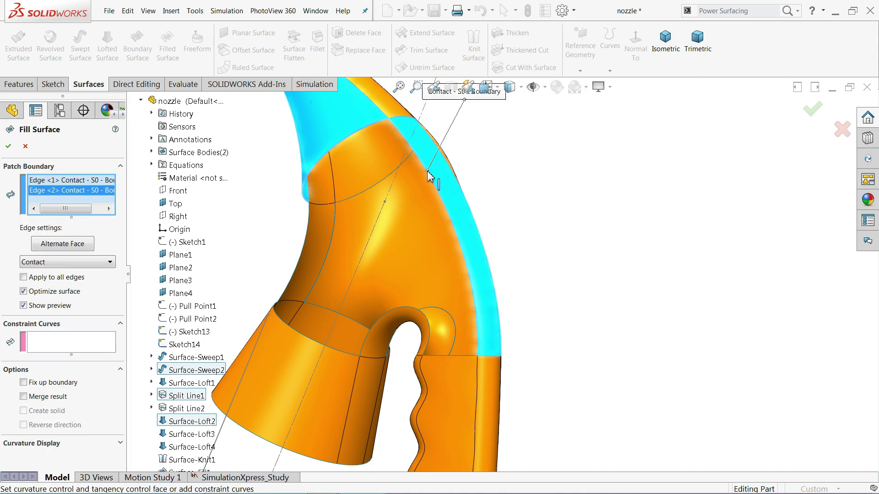
left_click(309, 226)
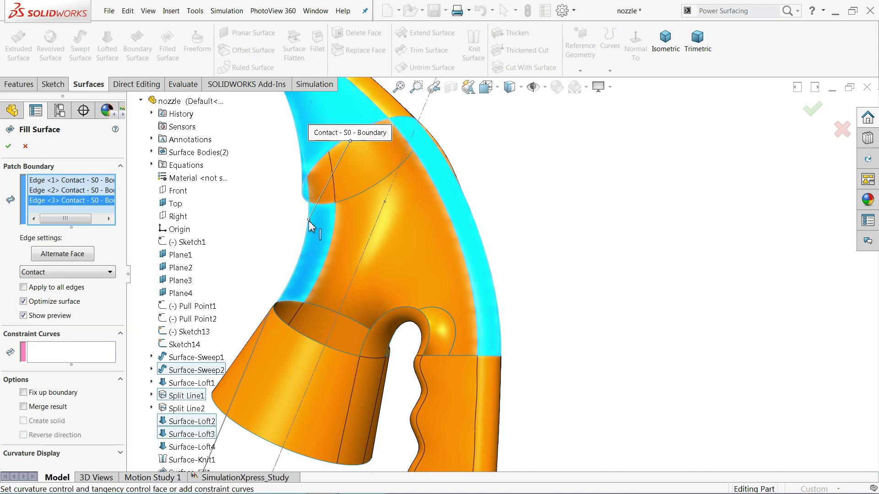
left_click(304, 342)
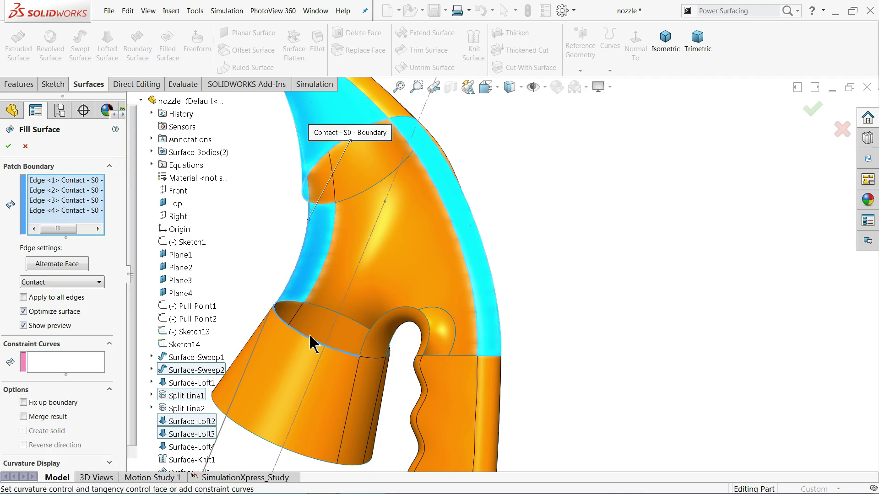
left_click(380, 325)
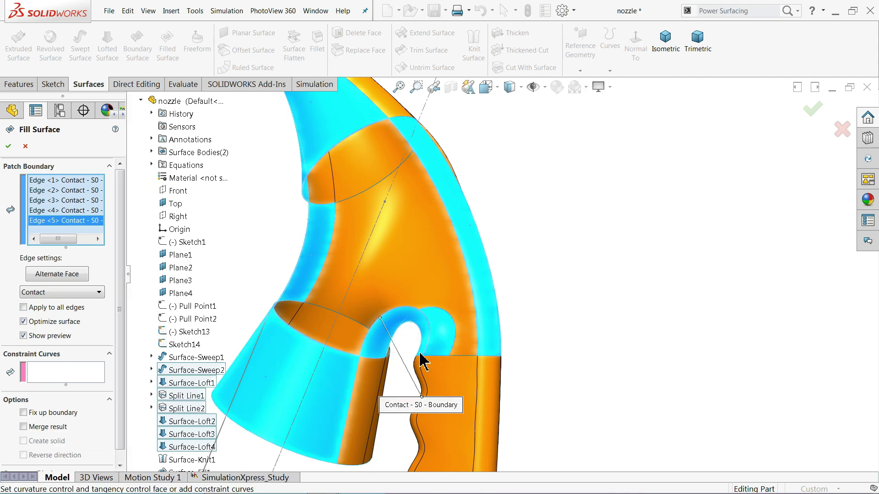
left_click(444, 361)
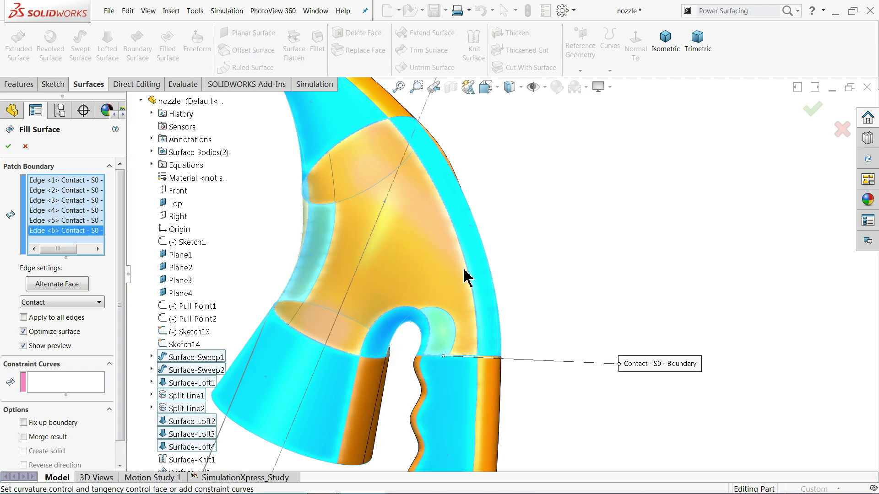
middle_click_drag(467, 275, 506, 249)
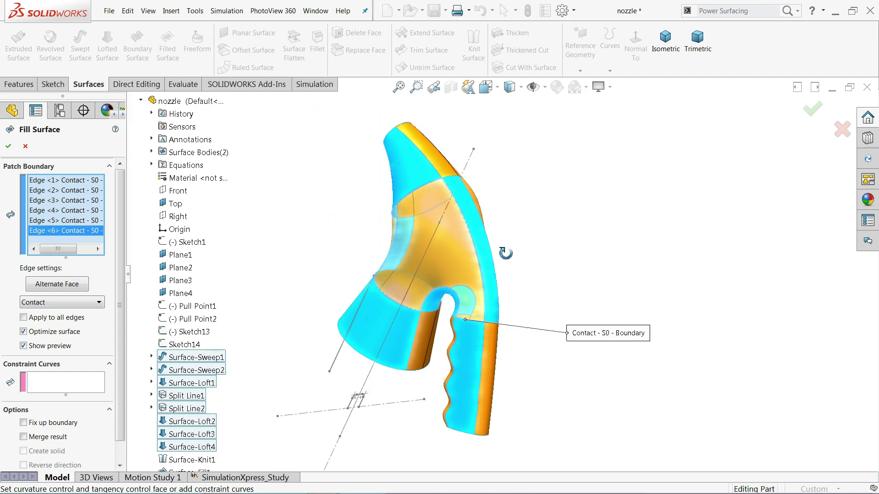
scroll(463, 202, "down", 5)
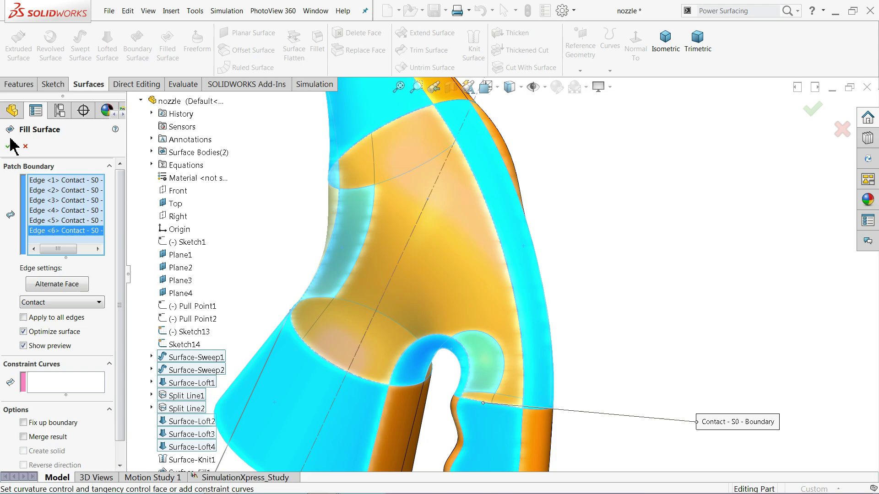
left_click(9, 147)
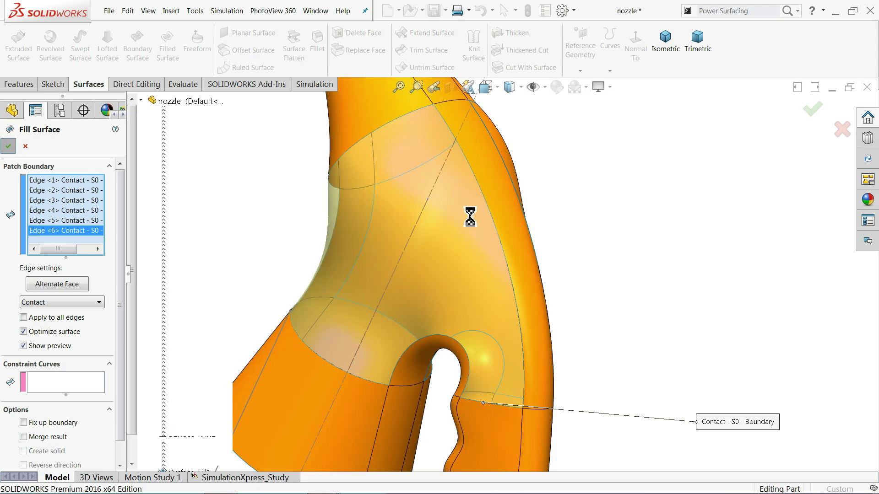
- Cap the open spout tip with a planar surface bounded by its four end edges
scroll(540, 187, "up", 5)
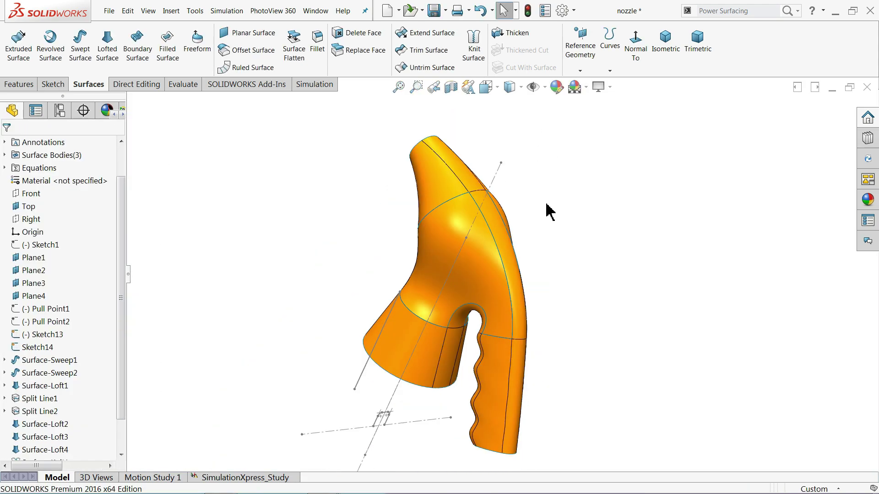
middle_click_drag(537, 212, 378, 236)
scroll(590, 247, "down", 5)
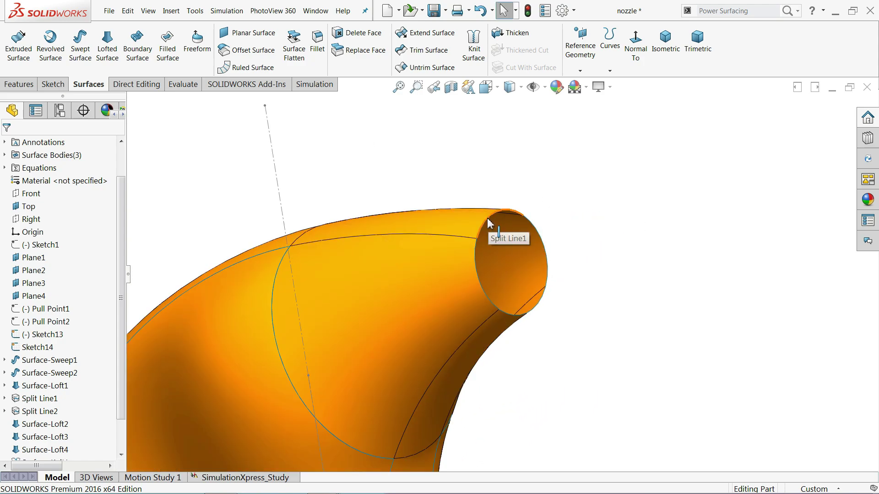
left_click(248, 33)
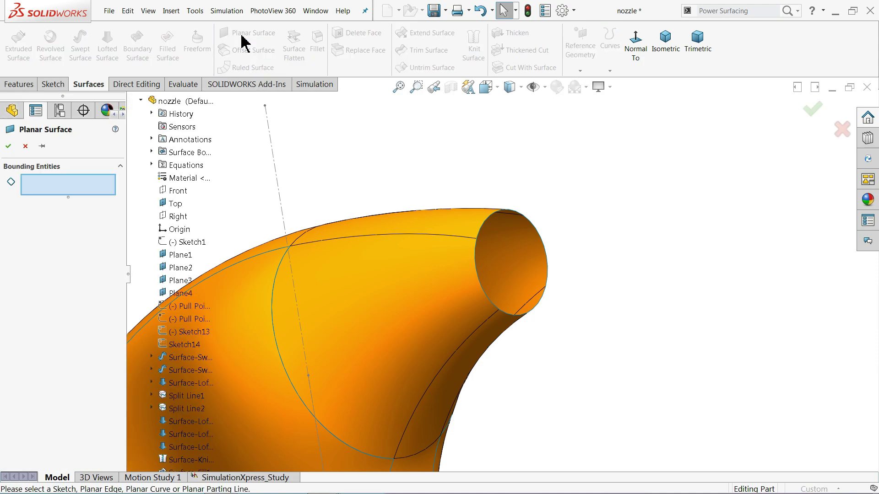
left_click(502, 214)
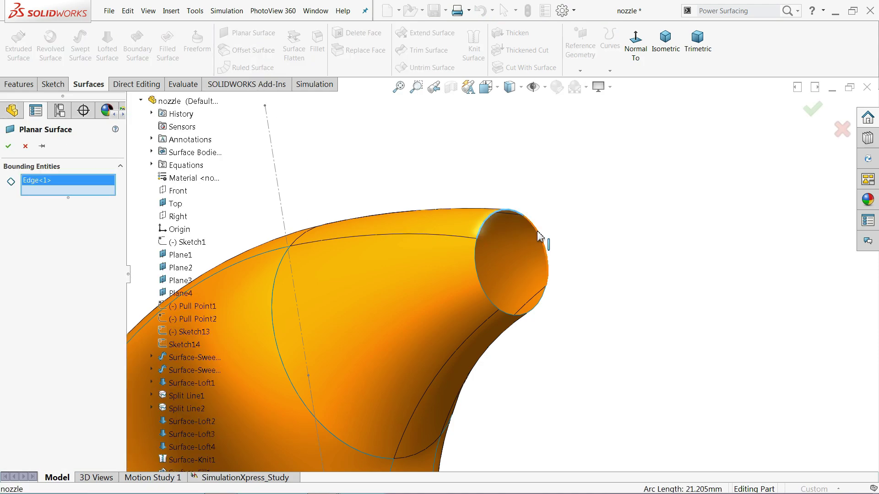
left_click(546, 245)
scroll(524, 277, "down", 3)
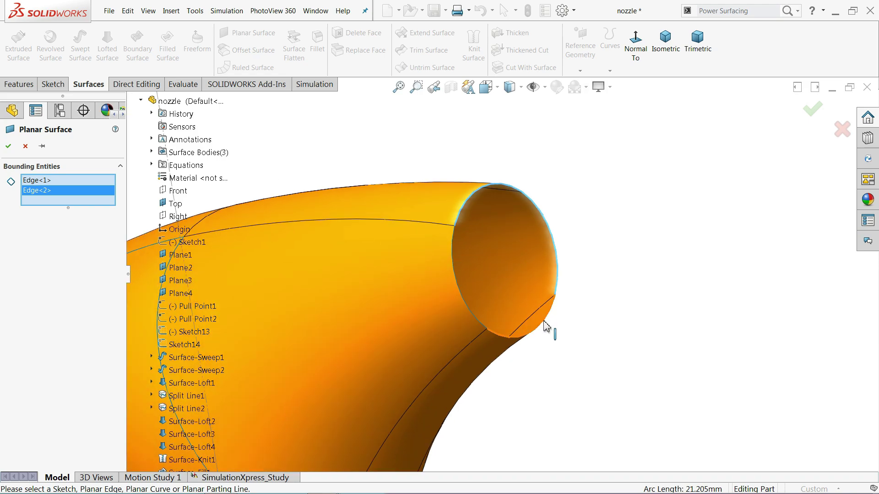
left_click(545, 327)
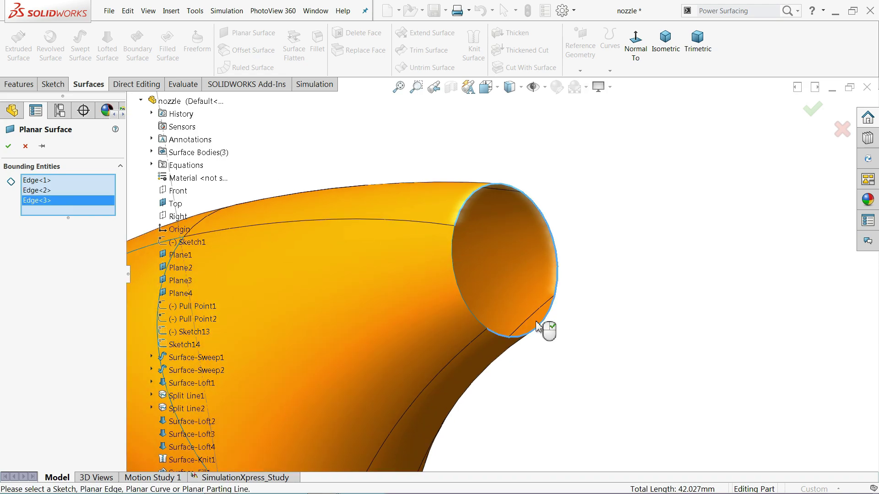
left_click(468, 313)
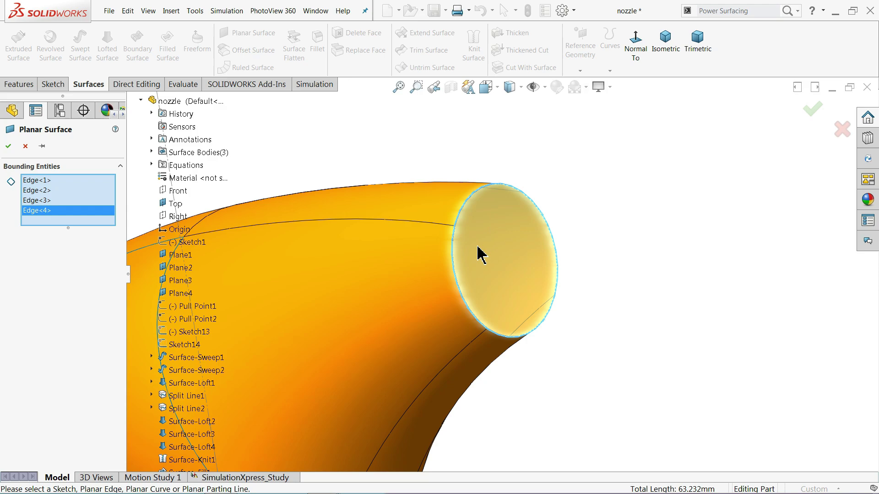
left_click(8, 146)
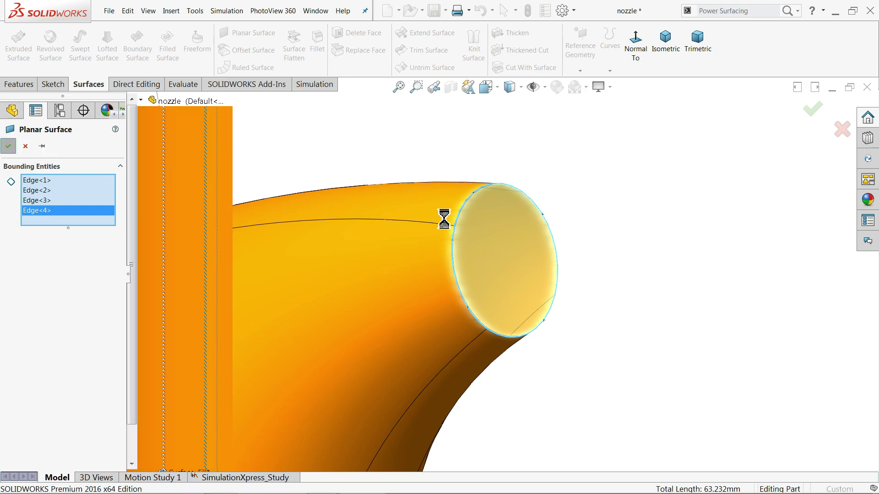
- Select the open loop around the handle's open lower end and cap it with a planar surface
middle_click_drag(444, 222, 503, 223)
scroll(503, 227, "up", 5)
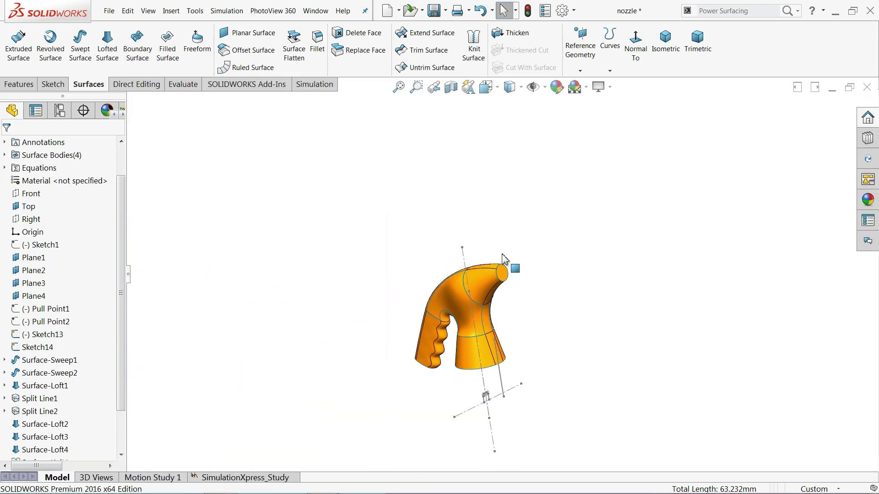
middle_click_drag(517, 265, 432, 353)
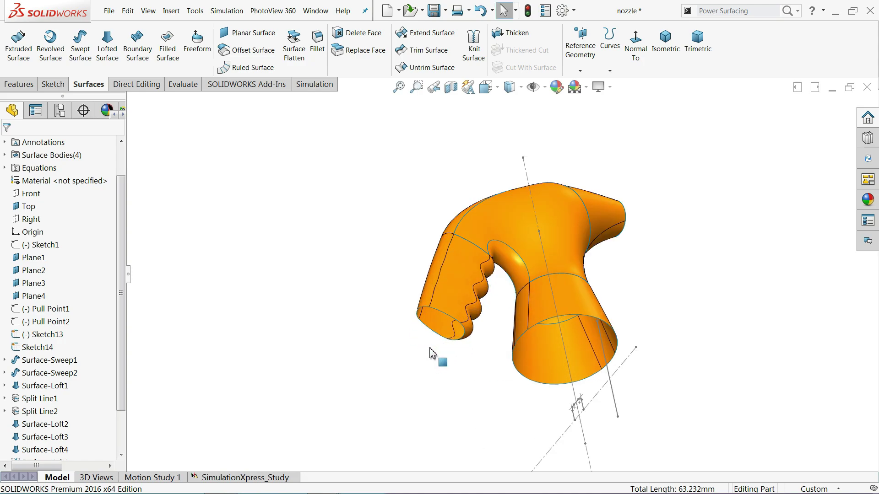
scroll(471, 337, "down", 10)
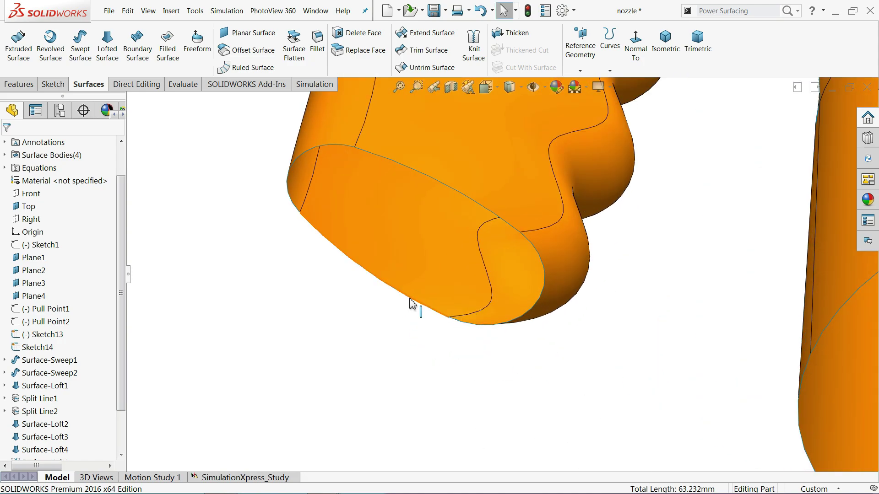
left_click(411, 303)
right_click(411, 304)
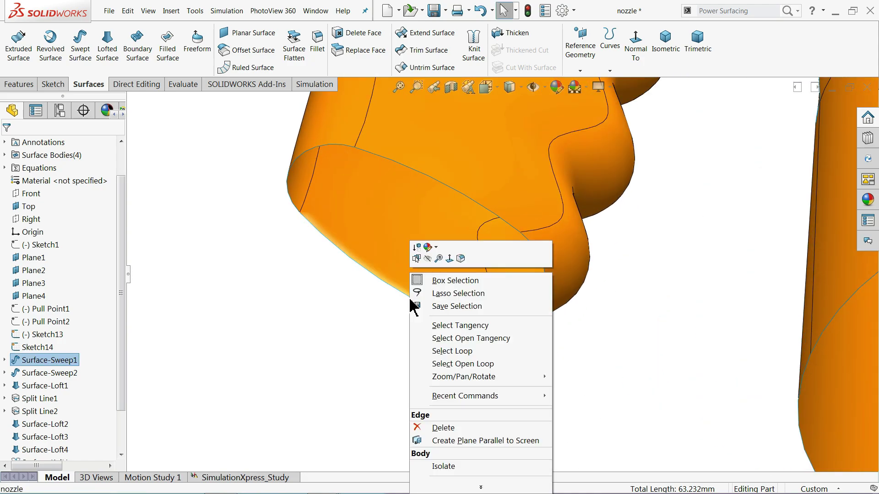
left_click(440, 365)
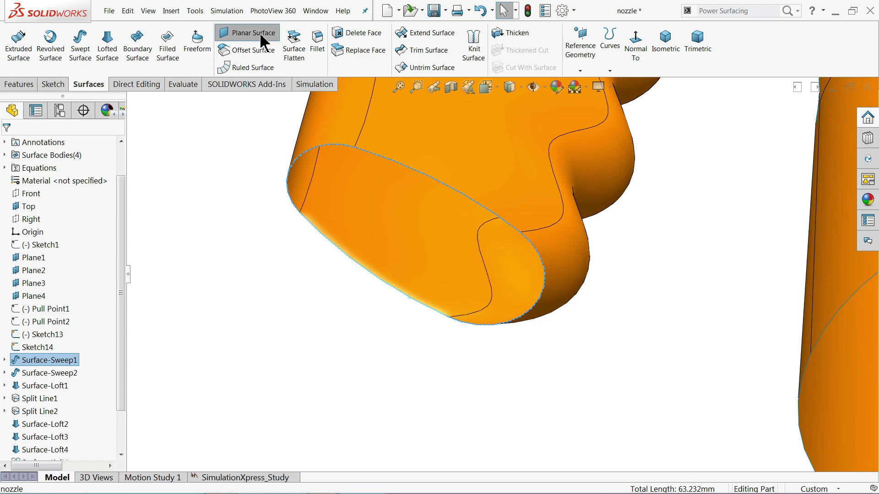
left_click(253, 33)
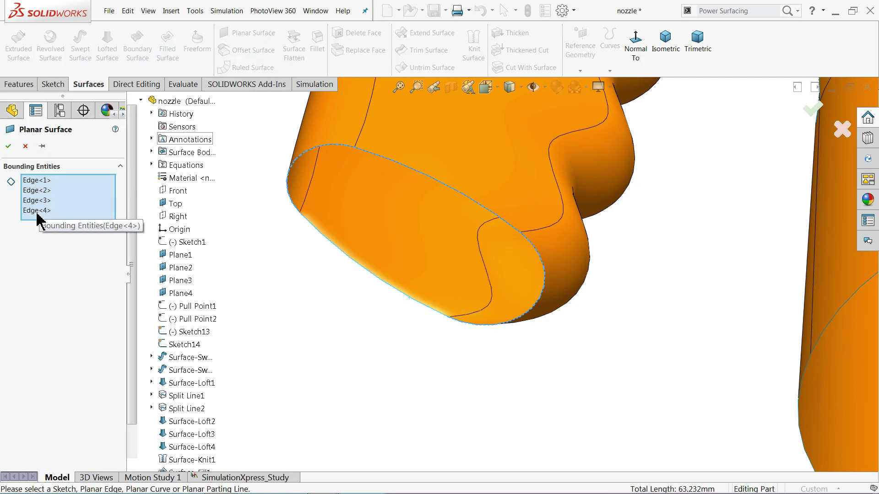
left_click(8, 146)
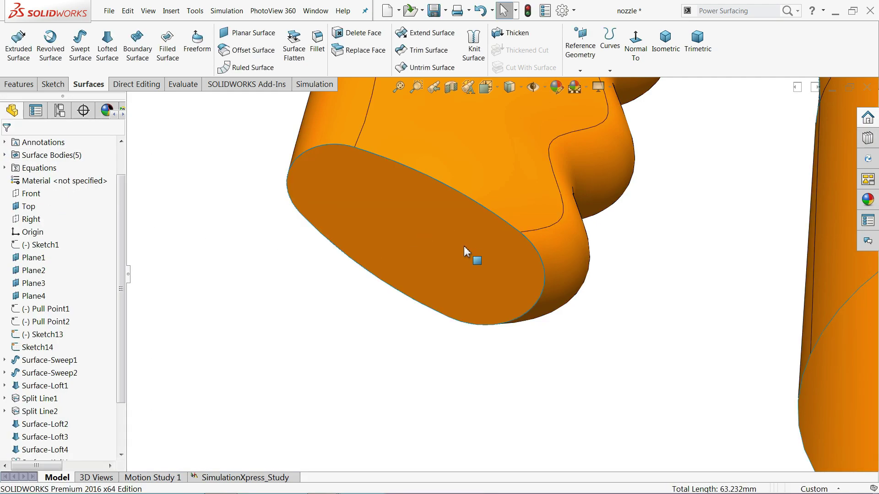
- Revolve the Sketch13 line beside the base into a surface, Blind through 360 degrees about the sketch's vertical centerline
left_click(661, 52)
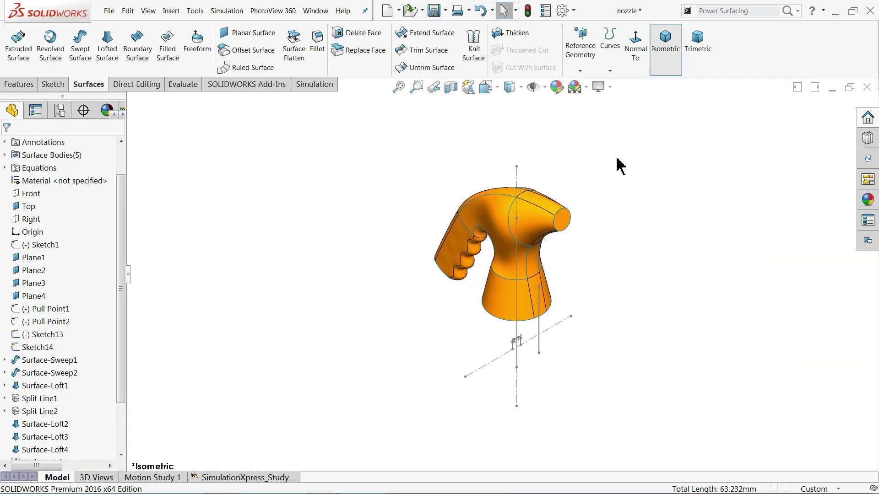
scroll(563, 250, "down", 5)
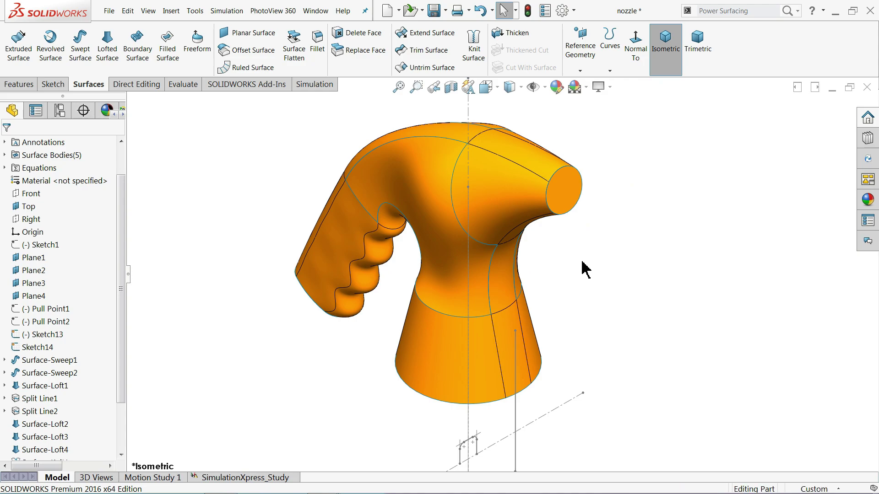
middle_click_drag(582, 269, 583, 257)
key("Escape")
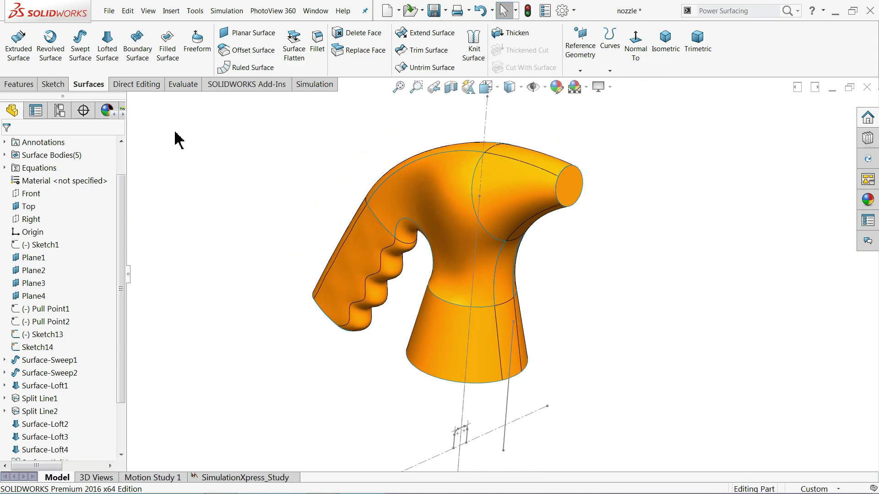
left_click(51, 60)
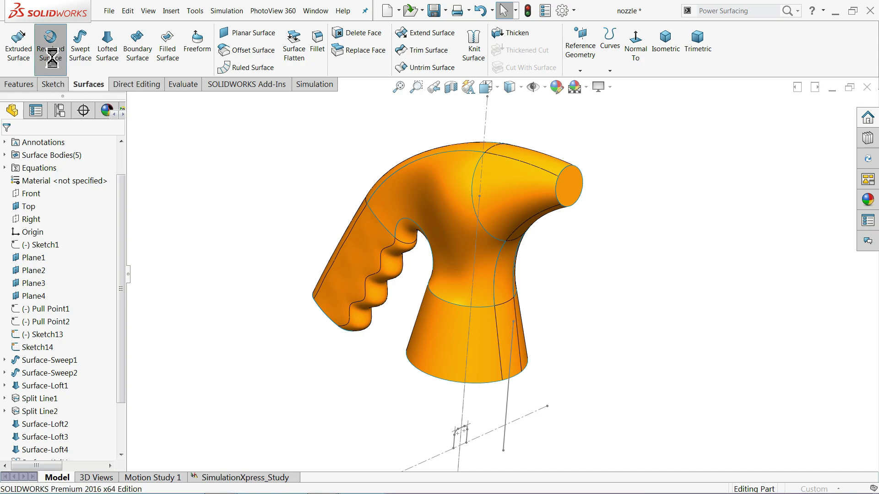
left_click(508, 392)
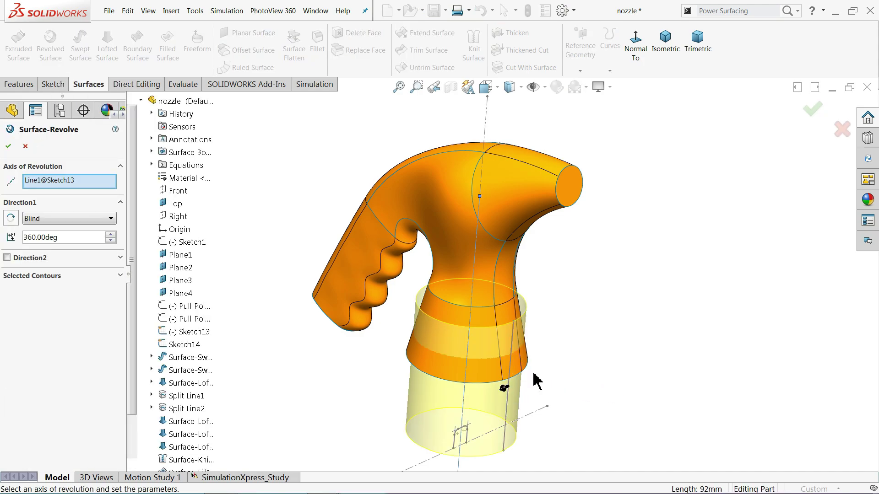
middle_click_drag(481, 370, 492, 318, "ctrl")
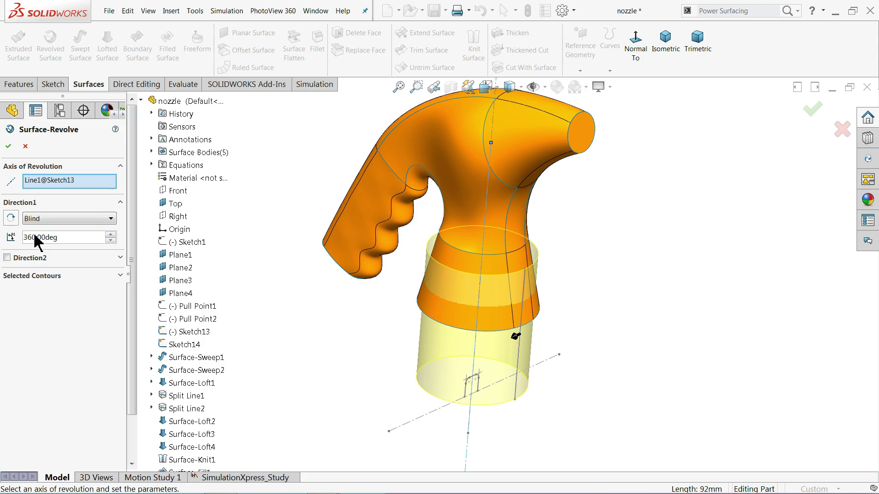
left_click(8, 146)
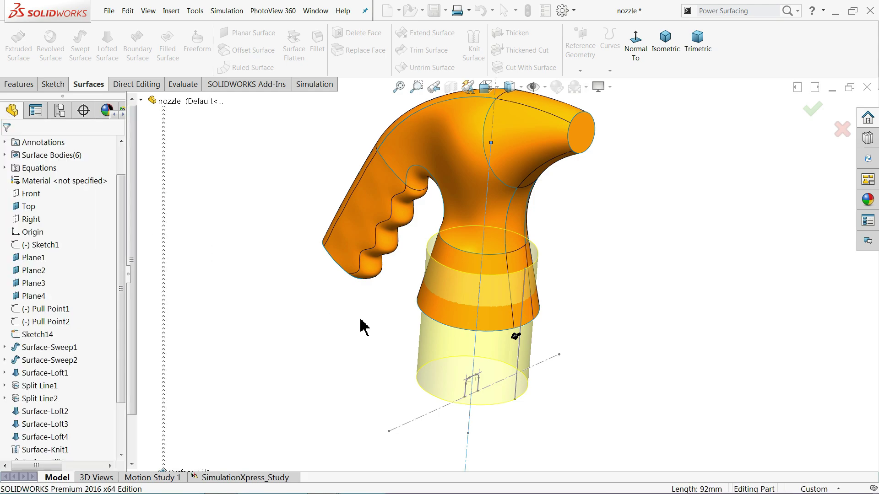
left_click(467, 260)
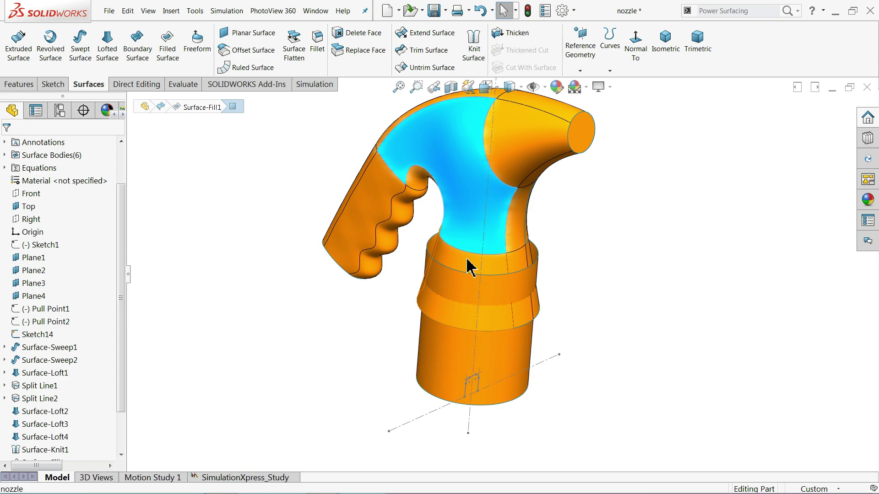
- Trim the revolved surface at the base using the knitted nozzle body as trim tool, removing the portion above their intersection
left_click(467, 349)
left_click(562, 229)
middle_click_drag(558, 221, 537, 224)
middle_click_drag(523, 270, 502, 252)
scroll(483, 308, "down", 2)
scroll(483, 308, "down", 1)
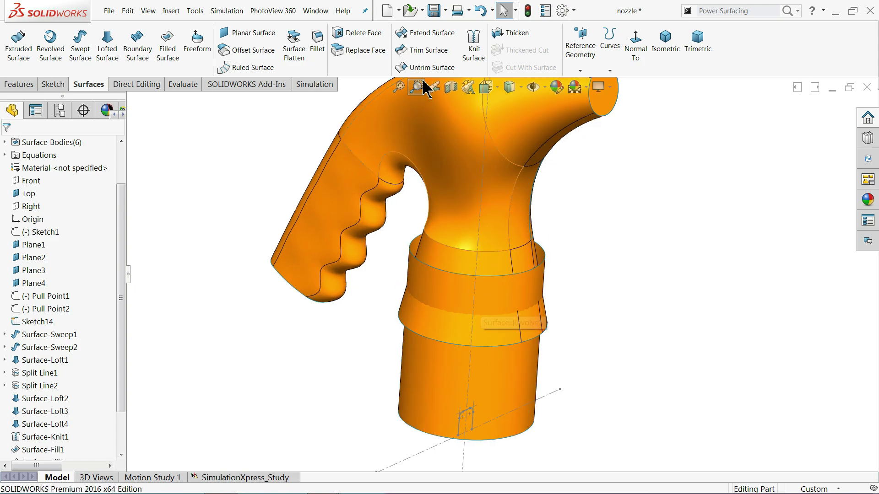
left_click(428, 51)
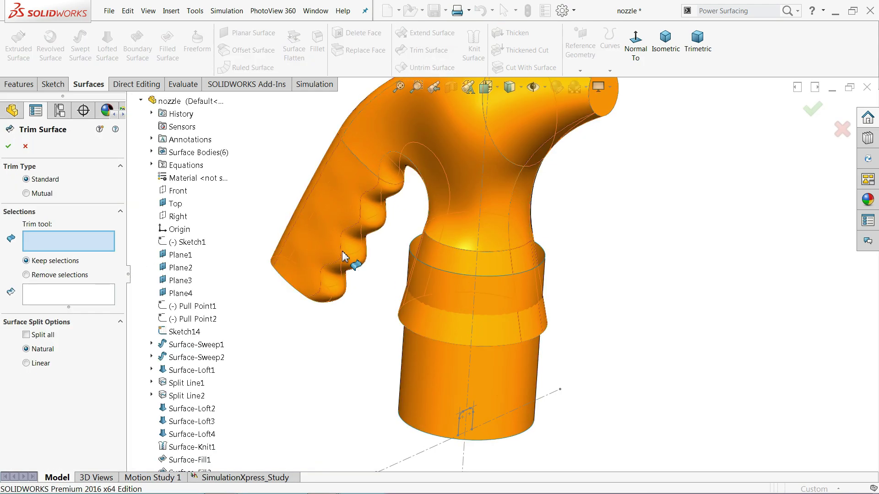
left_click(454, 262)
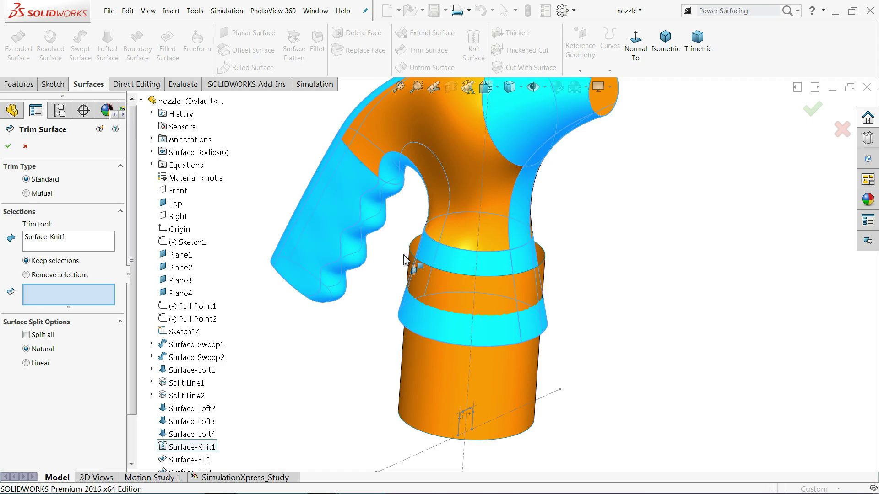
left_click(26, 275)
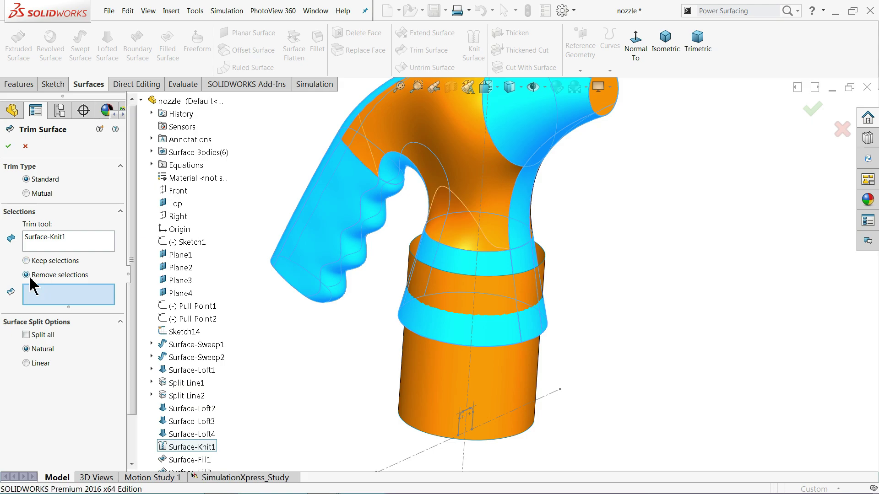
left_click(459, 291)
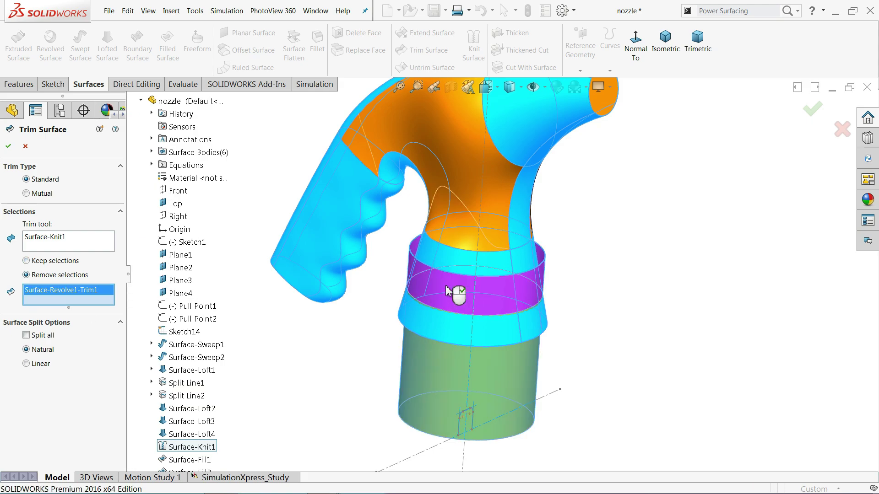
left_click(9, 147)
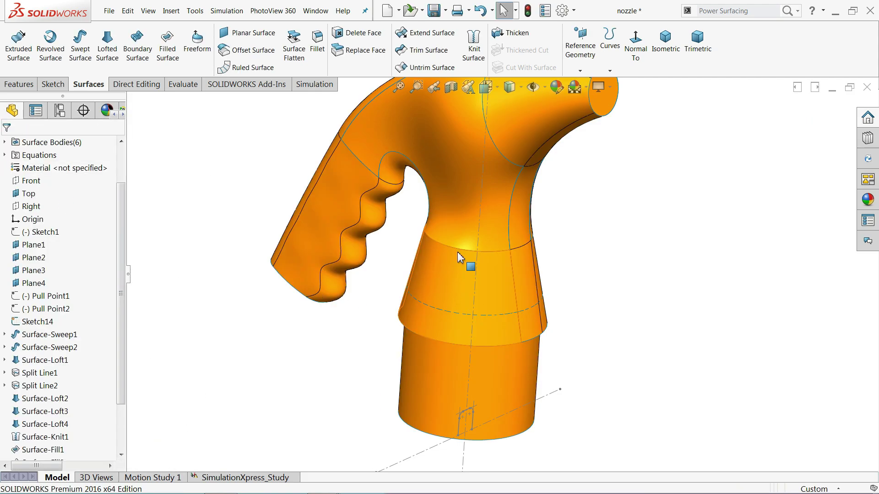
- Trim the knitted nozzle body with the revolved base cylinder as trim tool, removing the flared band below their intersection
left_click(427, 52)
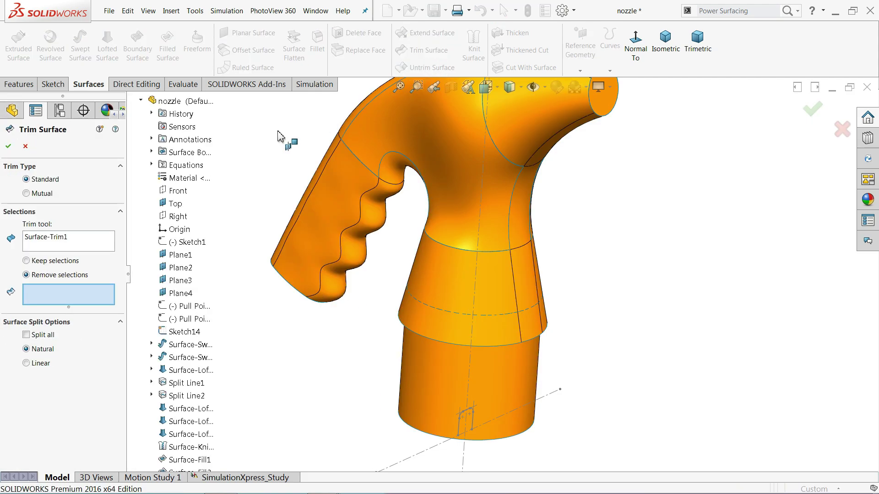
right_click(65, 245)
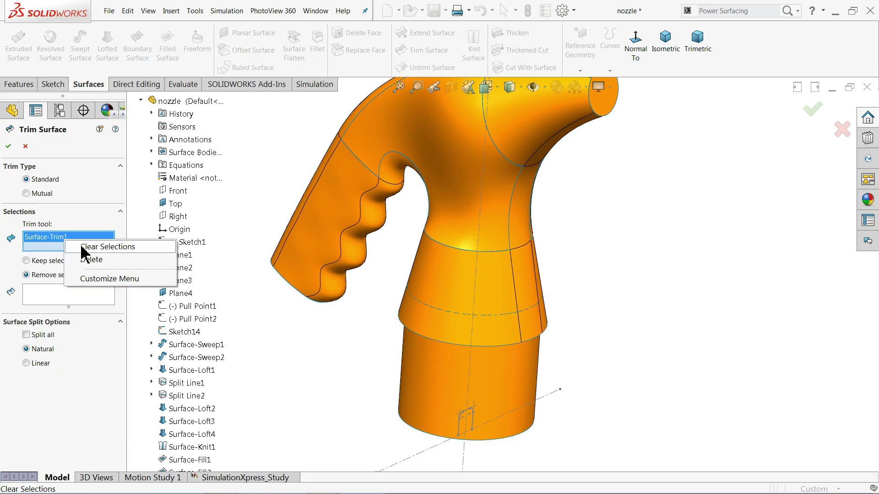
left_click(86, 249)
left_click(402, 395)
left_click(437, 392)
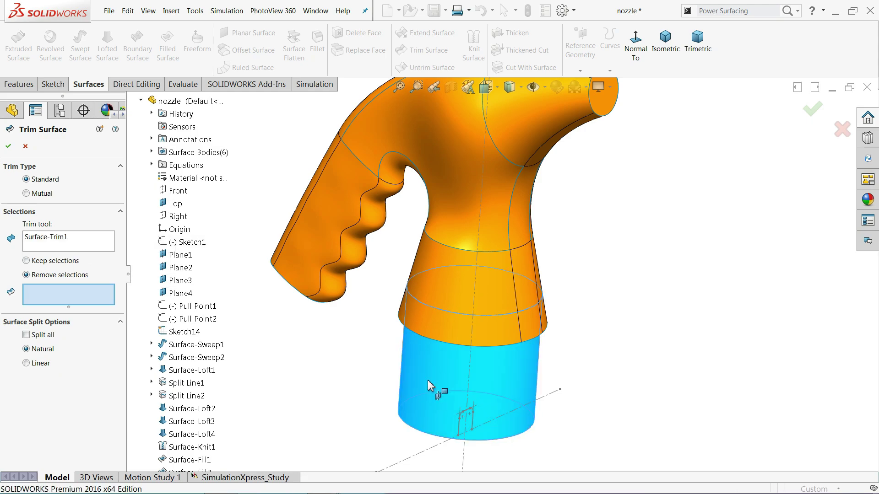
left_click(436, 330)
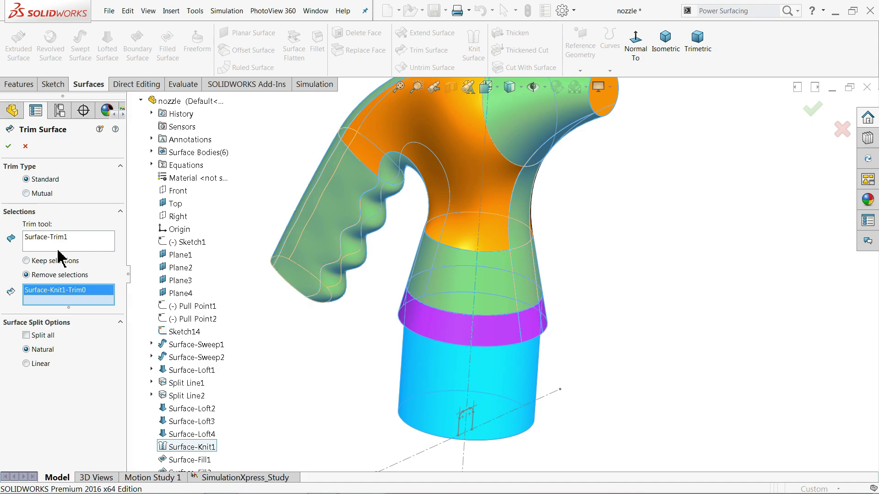
left_click(8, 147)
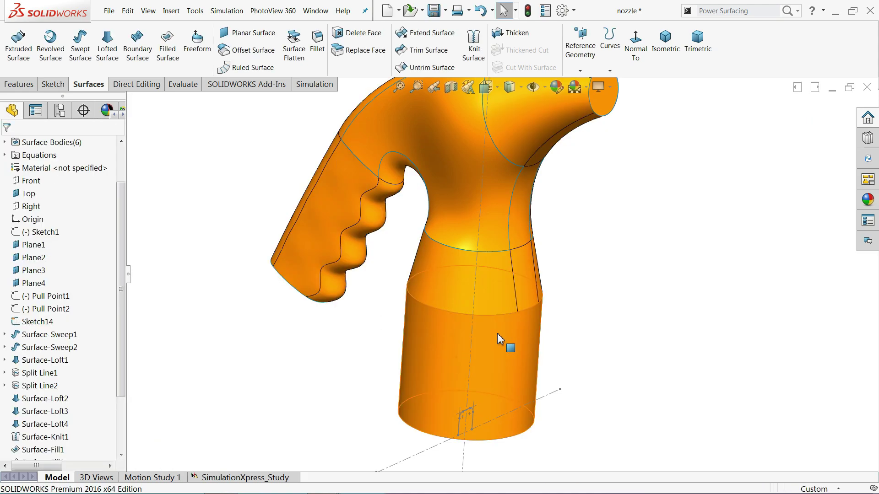
- Expand the Surface Bodies folder to examine the separate bodies making up the nozzle
scroll(500, 341, "up", 3)
mouse_move(559, 257)
middle_mouse_down()
mouse_move(527, 238)
mouse_move(549, 249)
middle_mouse_up()
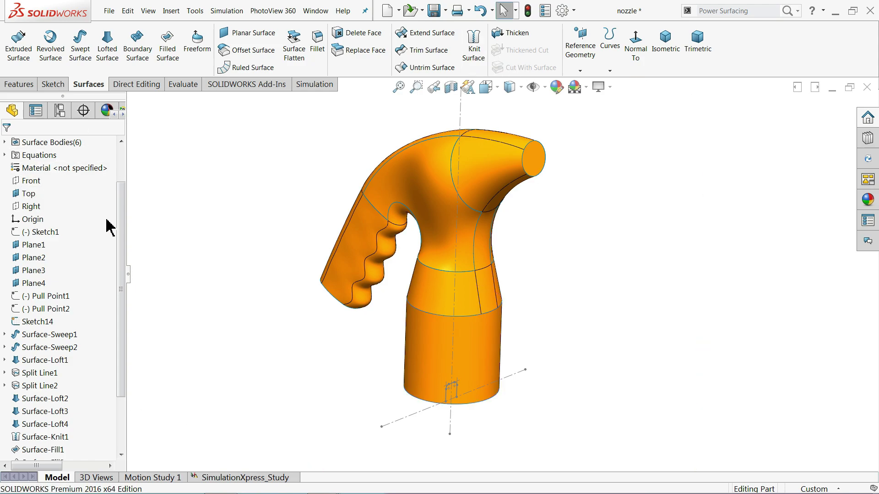
left_click_drag(121, 234, 122, 192)
left_click(4, 193)
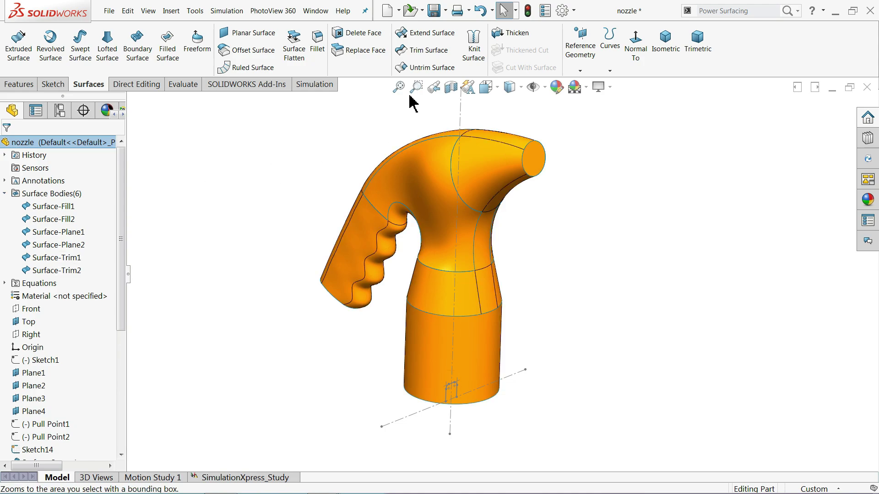
- Knit the two side fills, both planar end caps, the trimmed nozzle body and the trimmed base cylinder into one surface
left_click(478, 55)
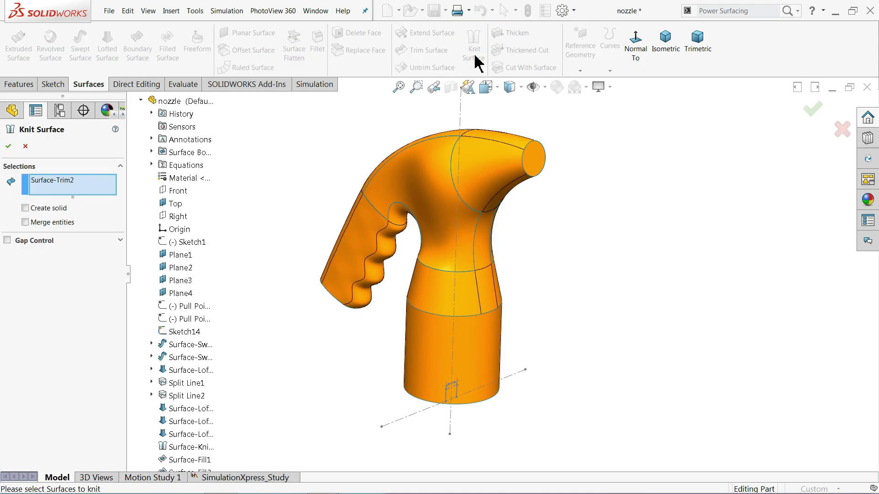
left_click(455, 197)
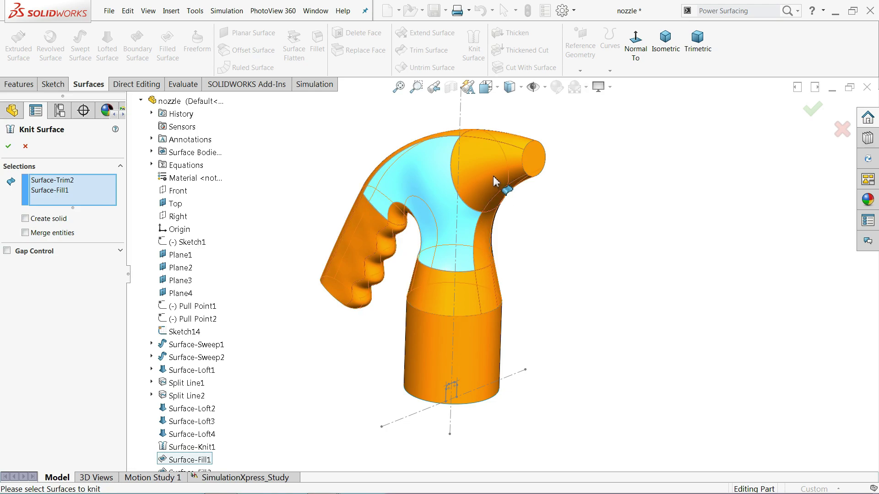
middle_click_drag(485, 187, 554, 224)
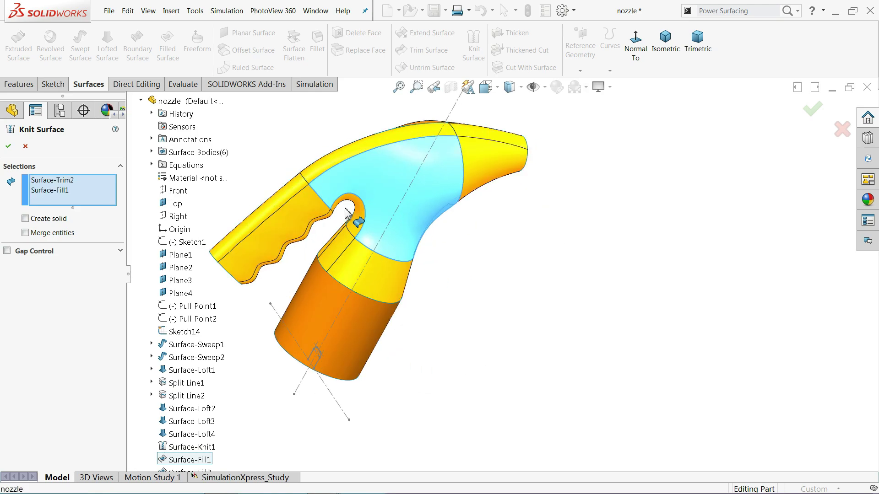
right_click(79, 190)
left_click(99, 198)
middle_click_drag(366, 247, 407, 260)
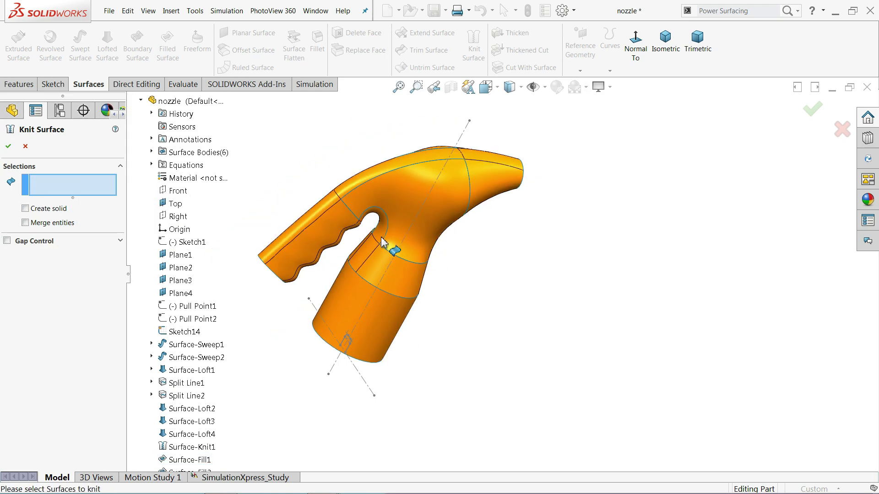
left_click(435, 190)
left_click(474, 181)
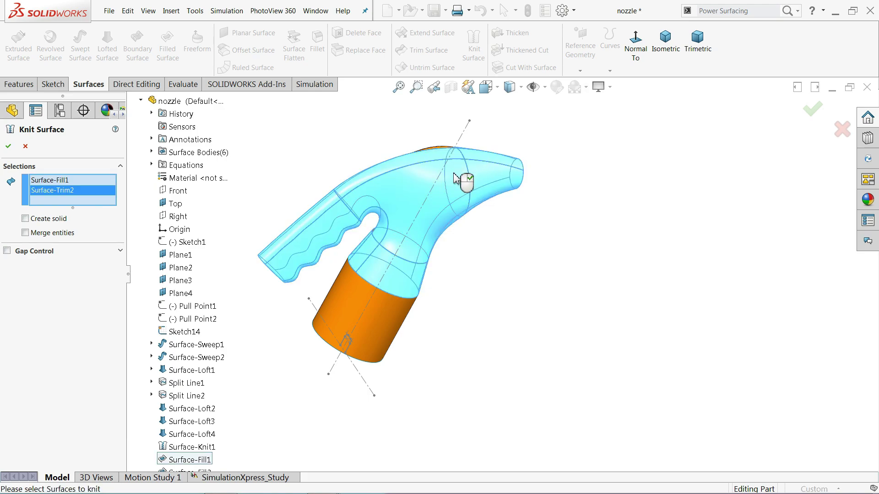
middle_click_drag(465, 180, 440, 221)
left_click(418, 195)
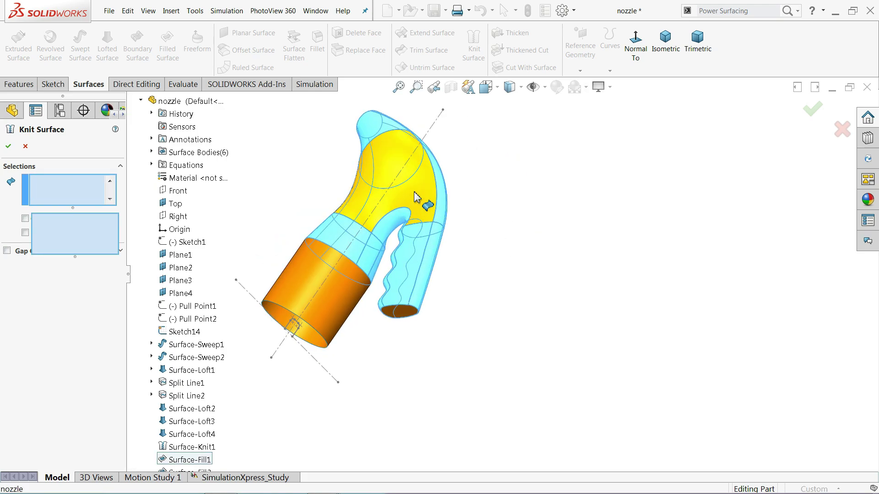
left_click(405, 316)
middle_click_drag(469, 280, 414, 153)
left_click(437, 142)
left_click(441, 323)
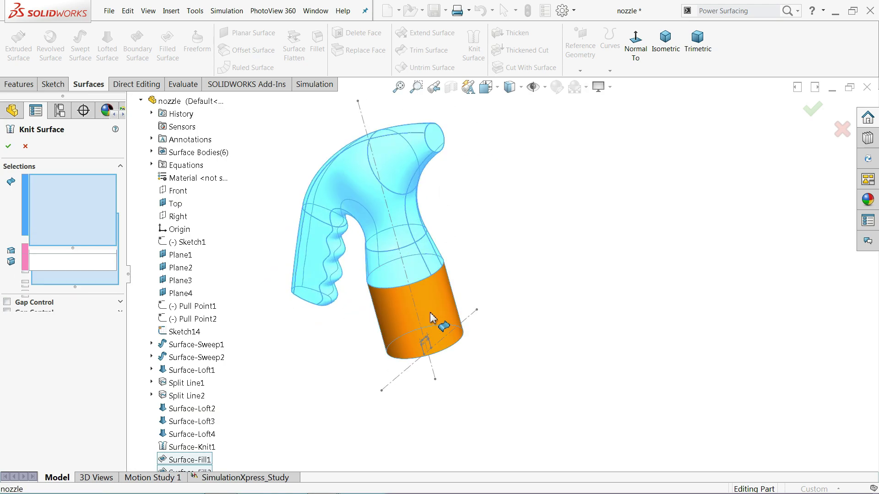
left_click(8, 147)
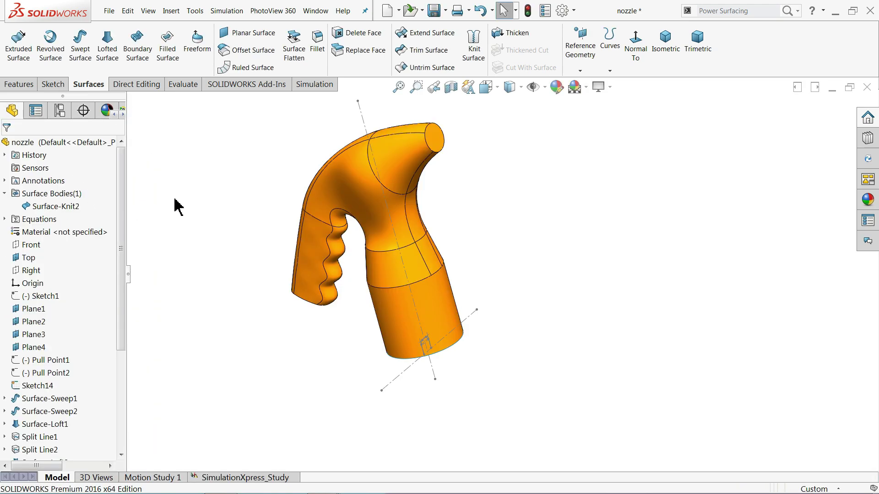
- Highlight the knitted body in the Surface Bodies folder to check its extent and collapse the folder
left_click(52, 208)
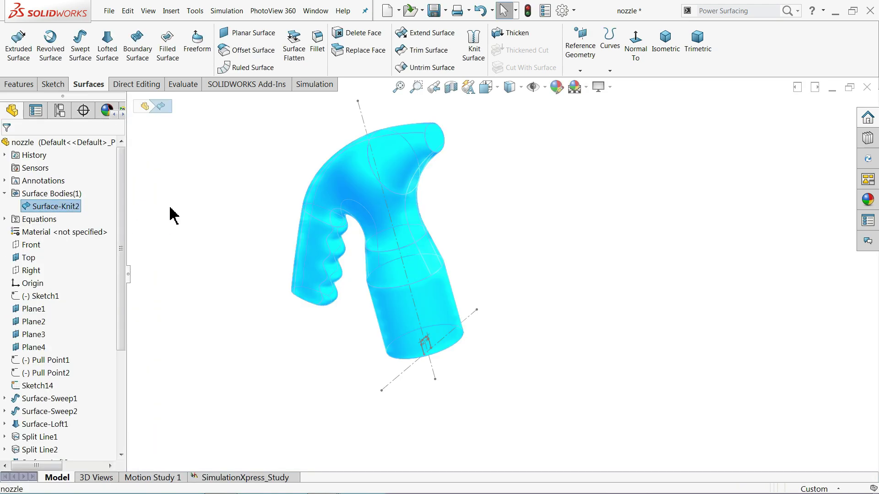
left_click(34, 194)
left_click(4, 194)
- Extrude the Sketch14 slot profile at the base as a surface, using Mid Plane with a depth of 100 mm
middle_click_drag(464, 265, 536, 237)
scroll(463, 361, "down", 5)
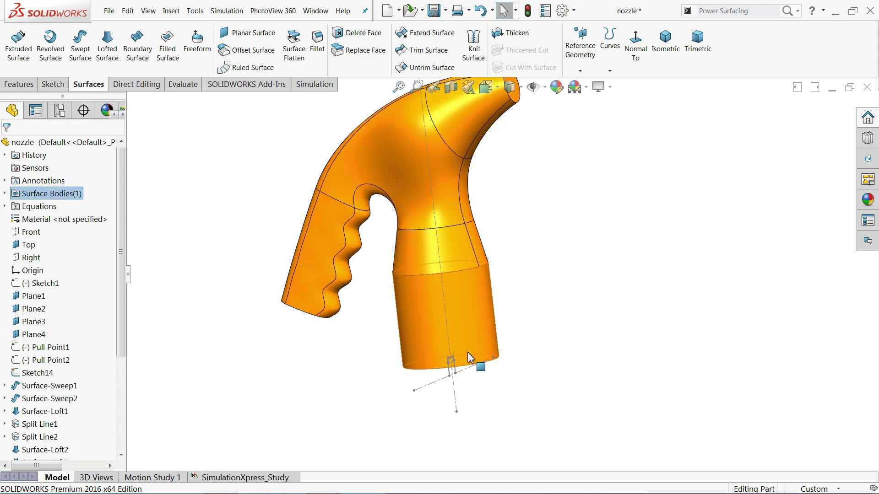
mouse_move(502, 361)
middle_mouse_down()
mouse_move(520, 385)
mouse_move(507, 379)
middle_mouse_up()
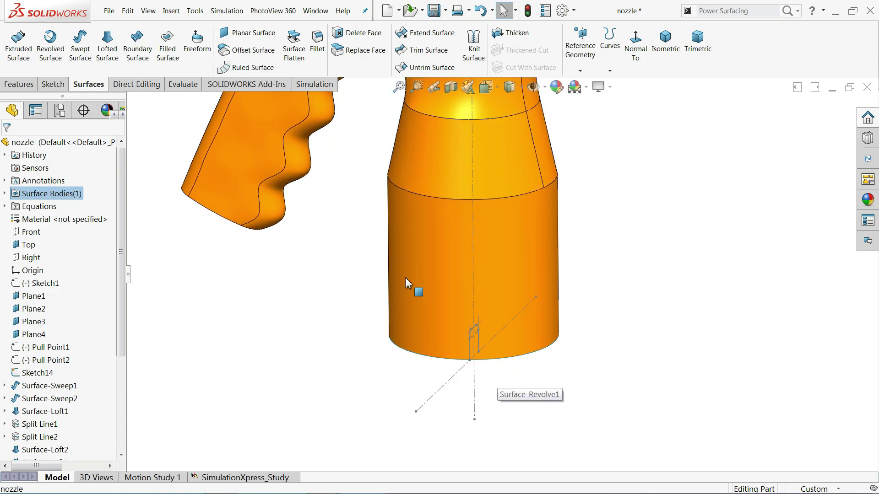
left_click(18, 57)
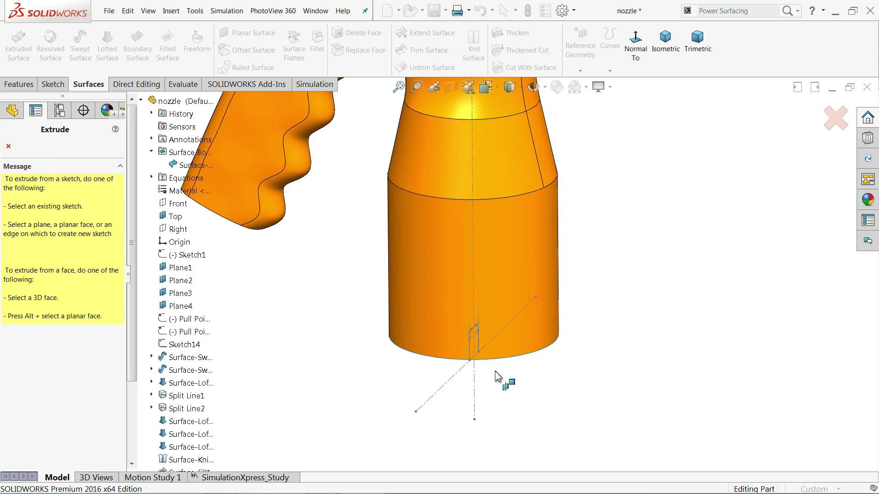
scroll(477, 343, "down", 3)
key("Escape")
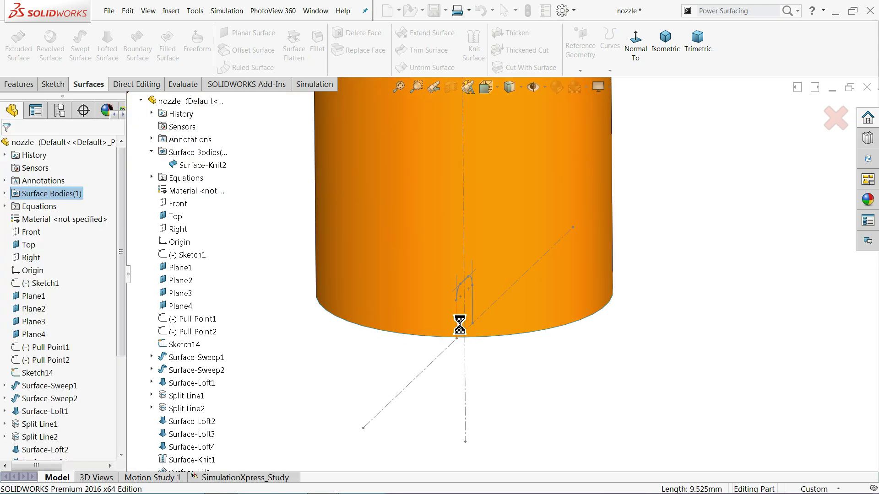
left_click(458, 306)
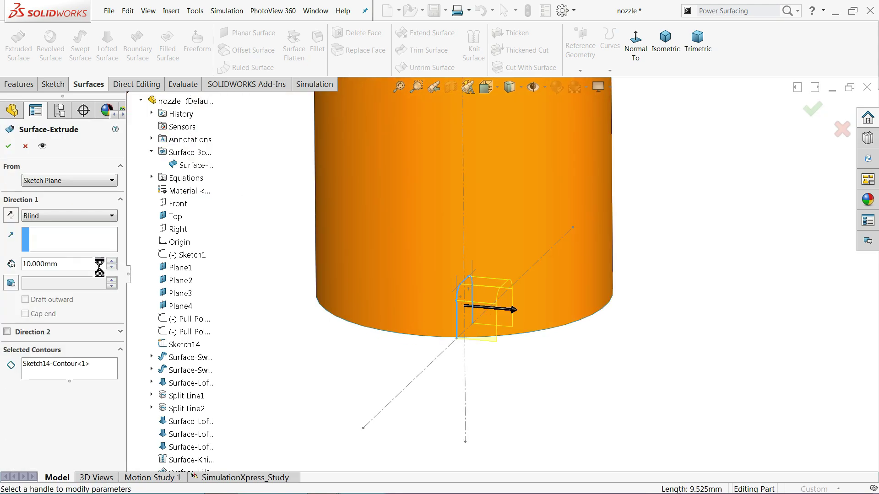
left_click(64, 216)
left_click(39, 273)
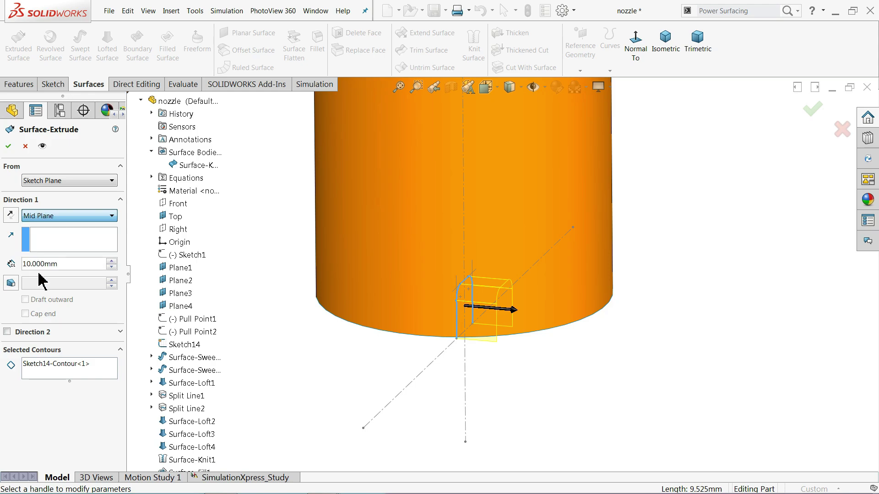
type("100")
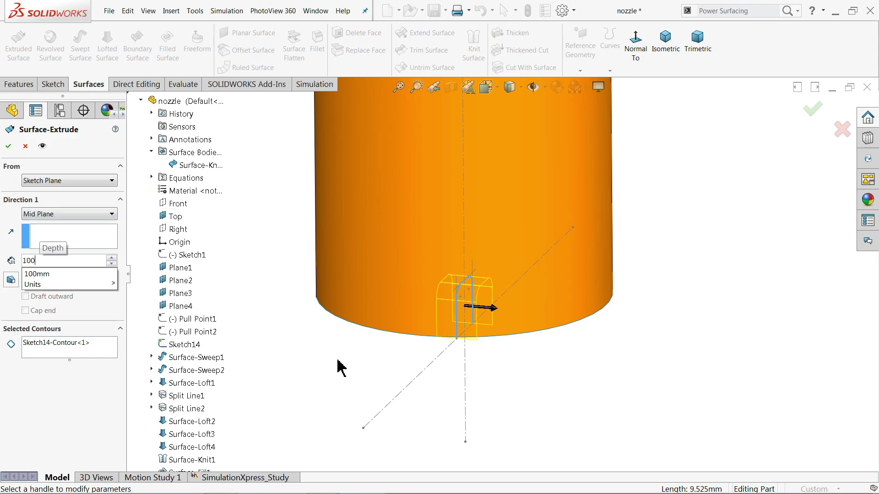
key("Return")
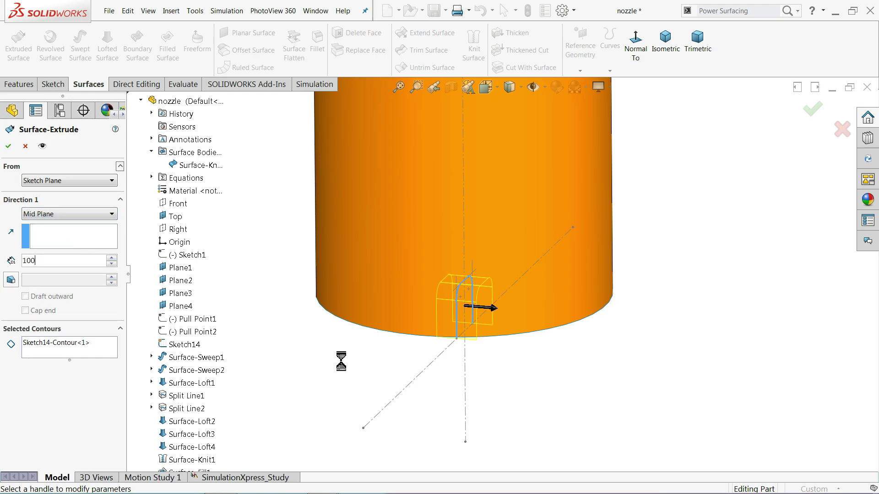
left_click(8, 146)
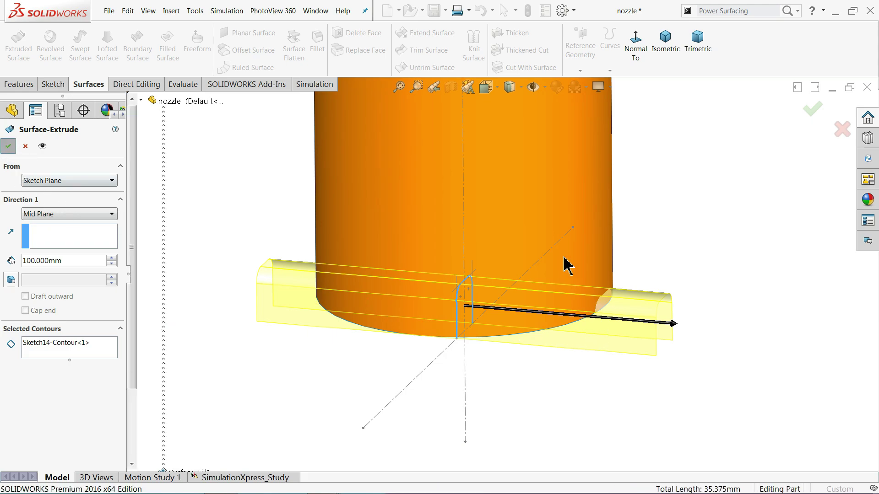
- Set up one copy of the extruded slot surface with Move/Copy Body and show the Pull Point1 sketch as rotation reference
middle_click_drag(559, 257, 589, 314)
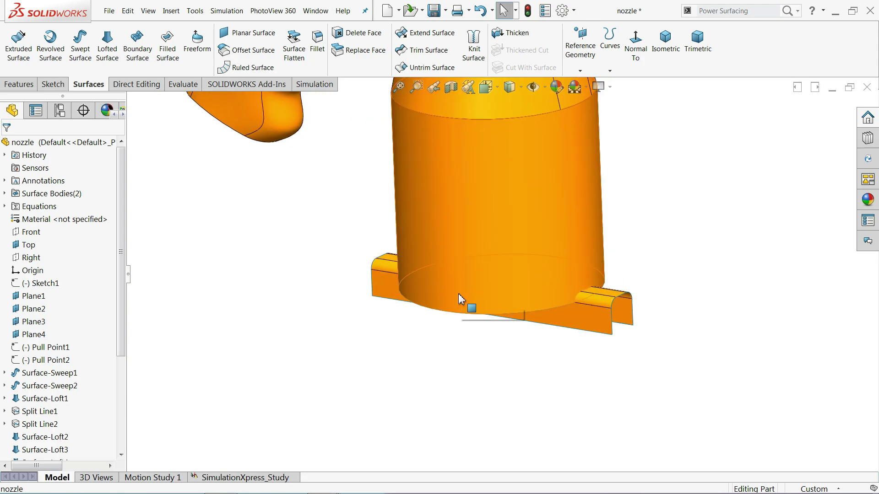
left_click(137, 88)
right_click(137, 88)
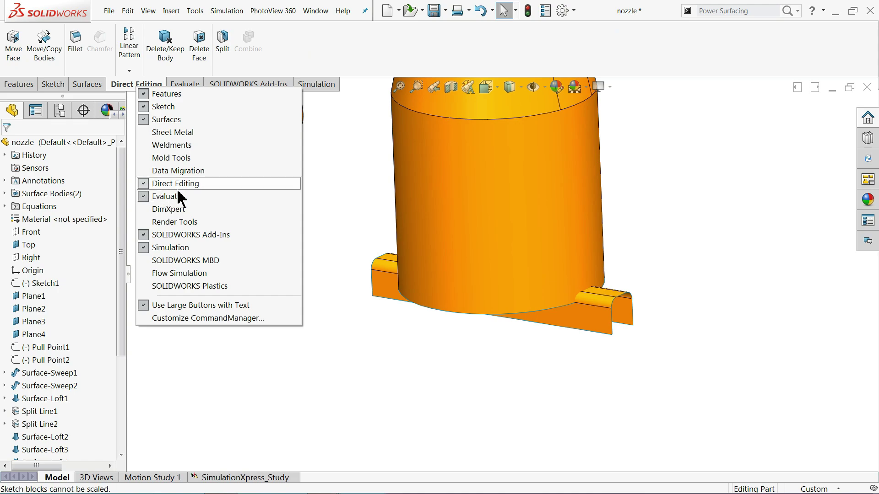
left_click(46, 50)
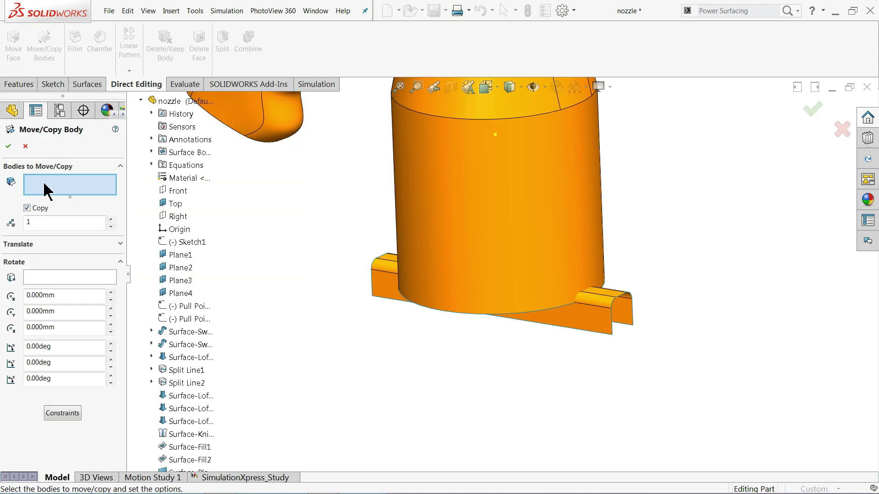
left_click(614, 328)
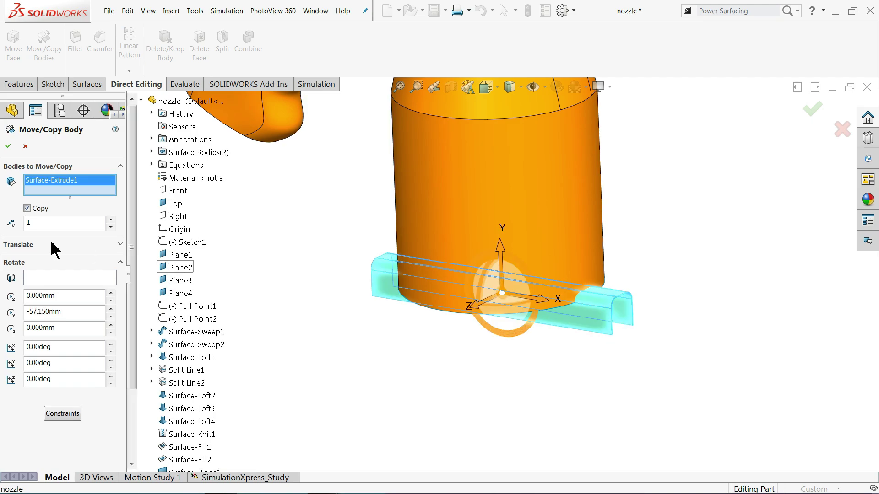
left_click(42, 280)
scroll(489, 306, "up", 2)
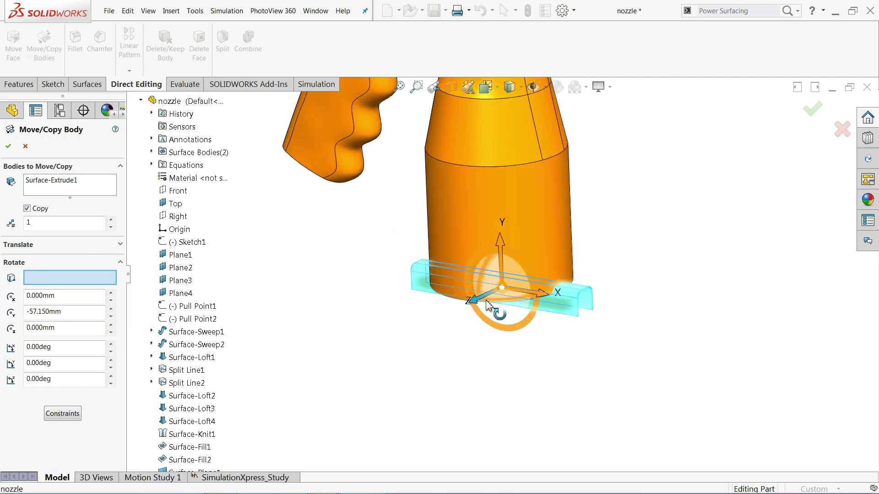
scroll(489, 306, "up", 2)
scroll(512, 224, "down", 2)
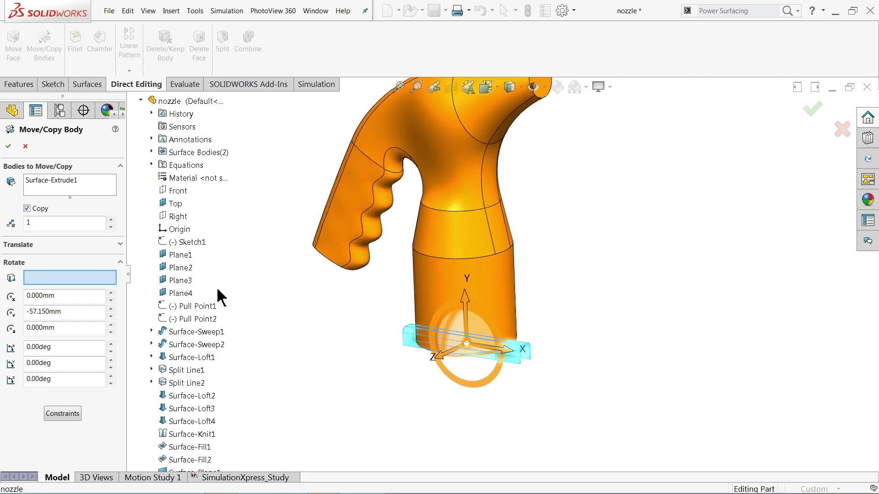
right_click(185, 310)
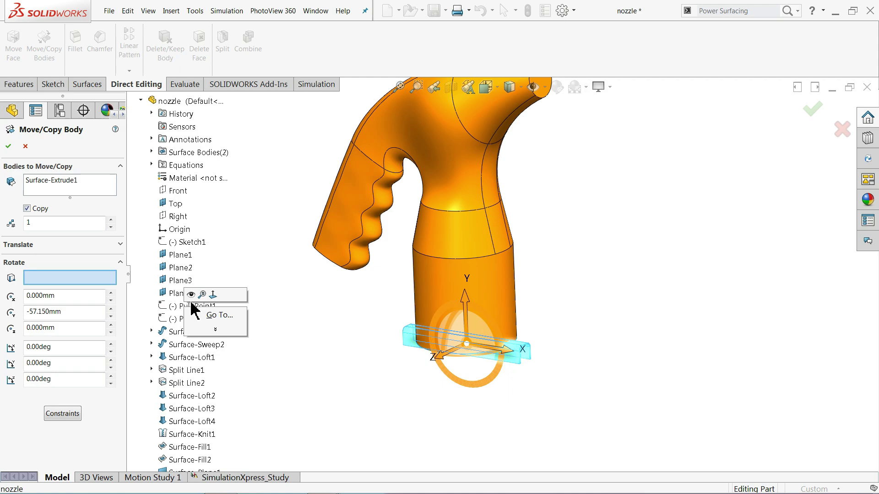
key("Escape")
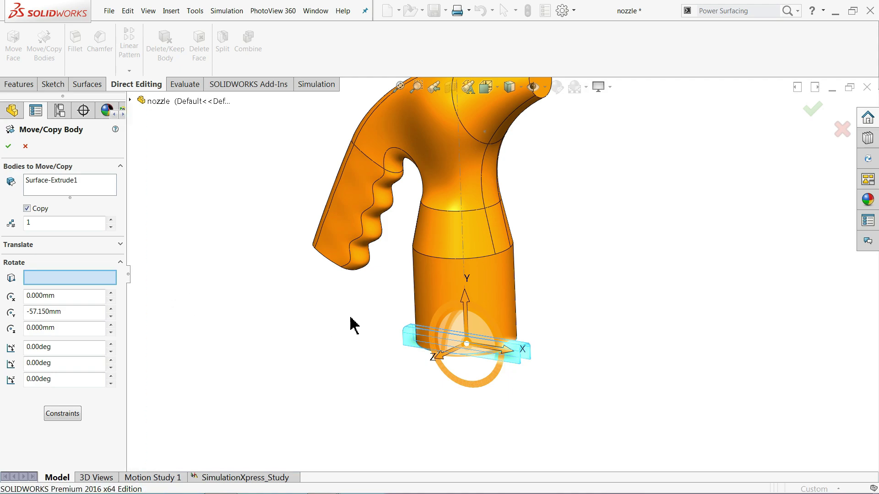
key("f")
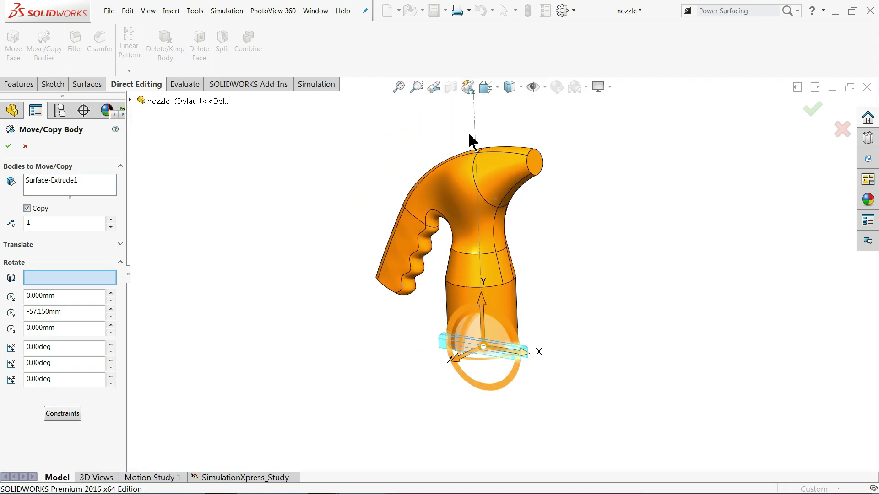
- Rotate the slot surface copy by 90 degrees about the vertical line of the Pull Point1 sketch
left_click(475, 139)
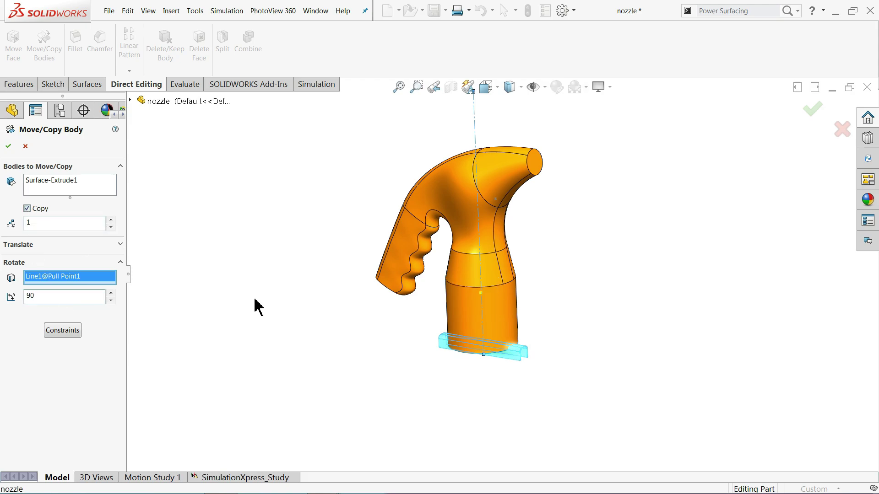
key("Return")
scroll(481, 349, "down", 8)
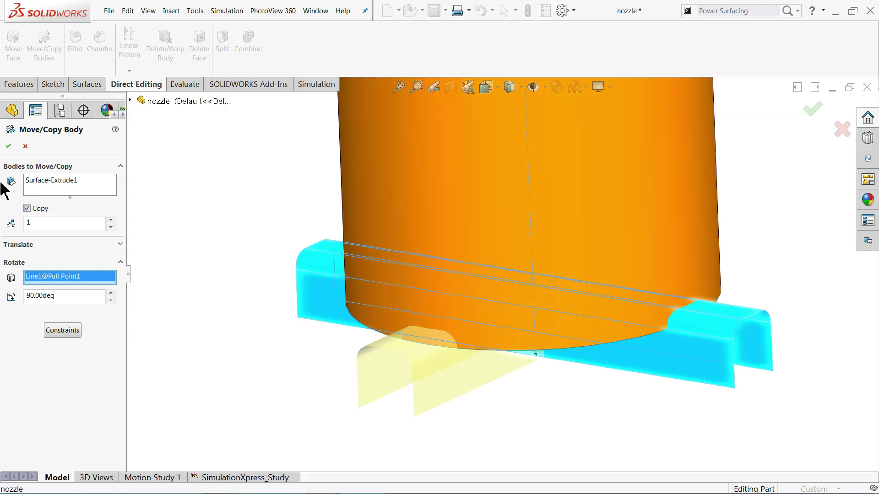
left_click(6, 147)
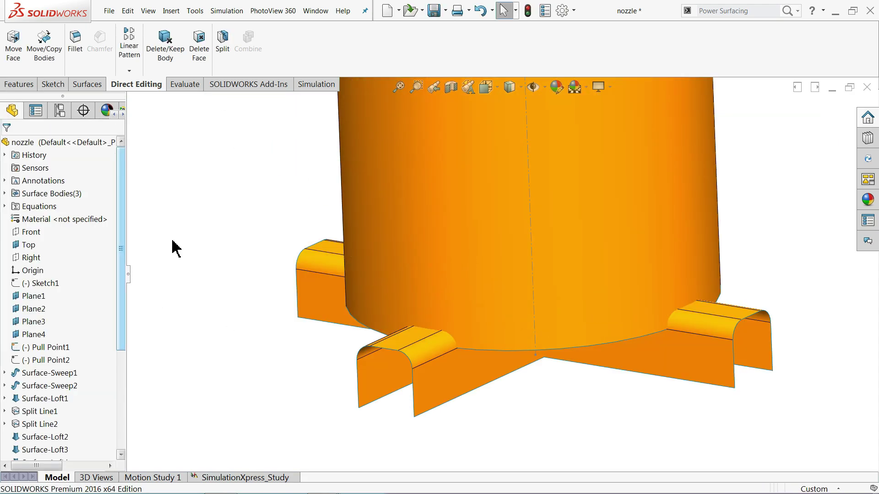
- Trim the knitted nozzle body with the copied slot surface, removing the two wall pieces inside the slot on opposite sides of the base
middle_click_drag(500, 367, 531, 341)
scroll(503, 344, "down", 4)
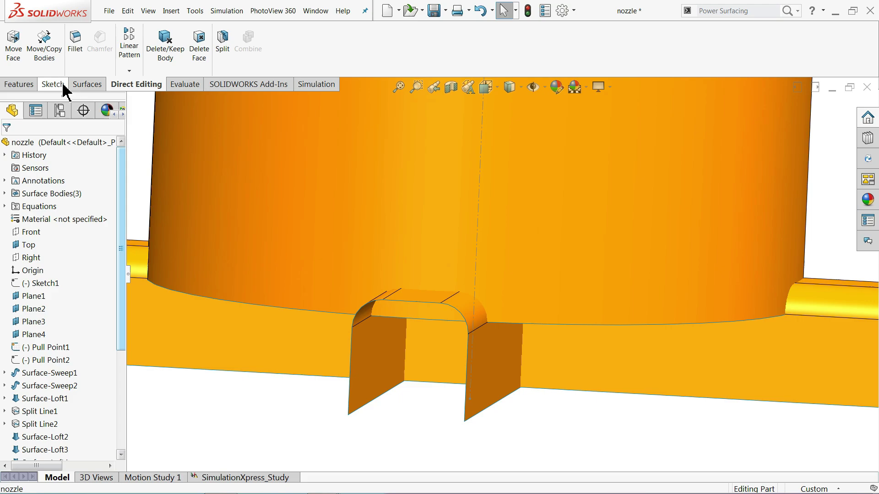
left_click(85, 86)
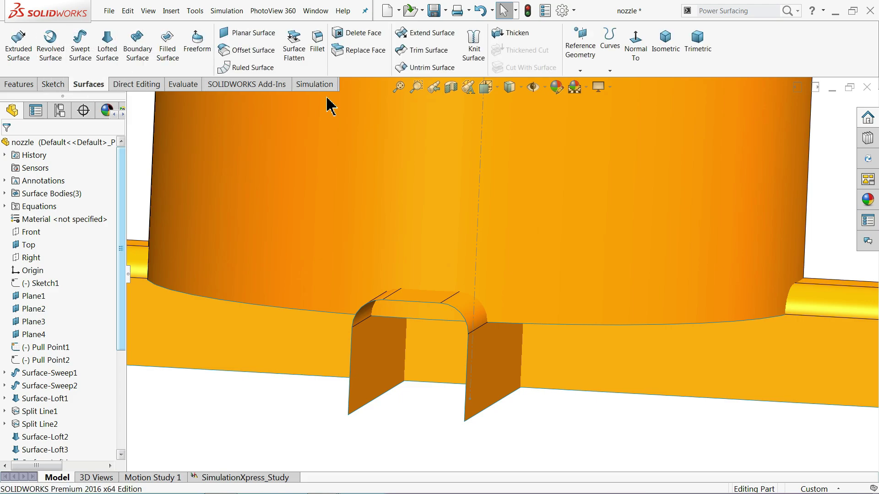
left_click(430, 54)
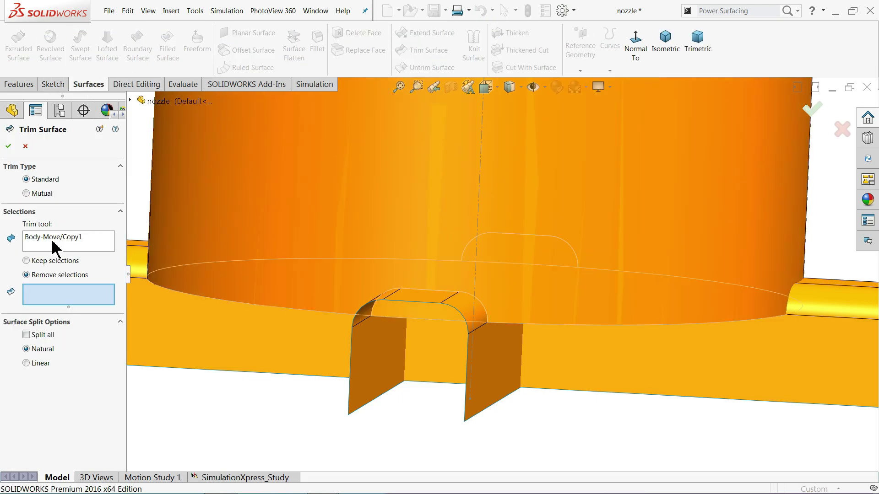
left_click(54, 249)
right_click(55, 249)
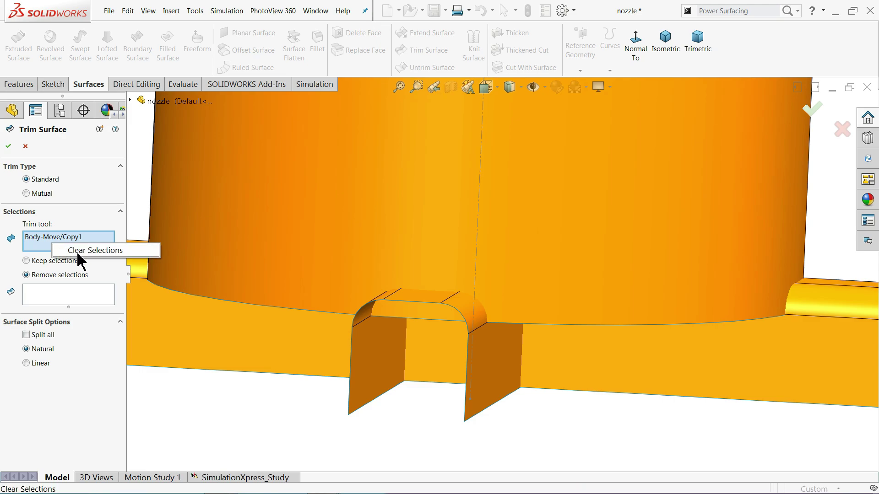
left_click(64, 250)
left_click(485, 373)
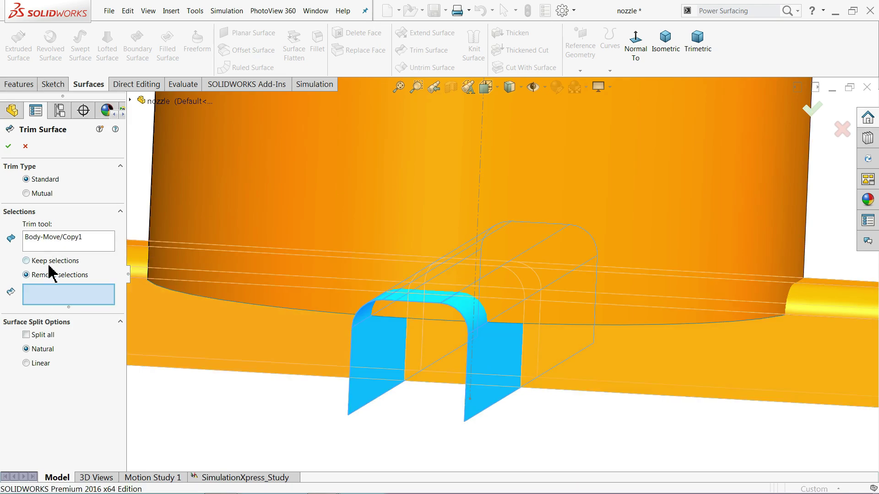
left_click(402, 315)
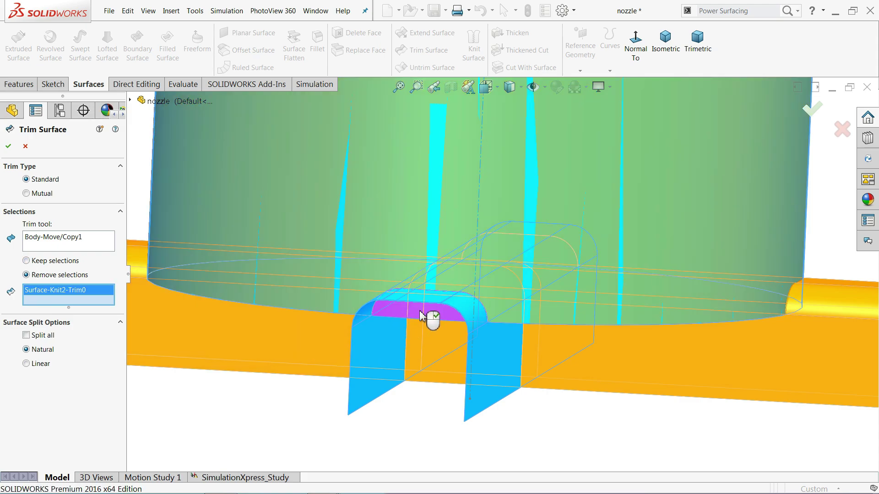
scroll(529, 383, "up", 3)
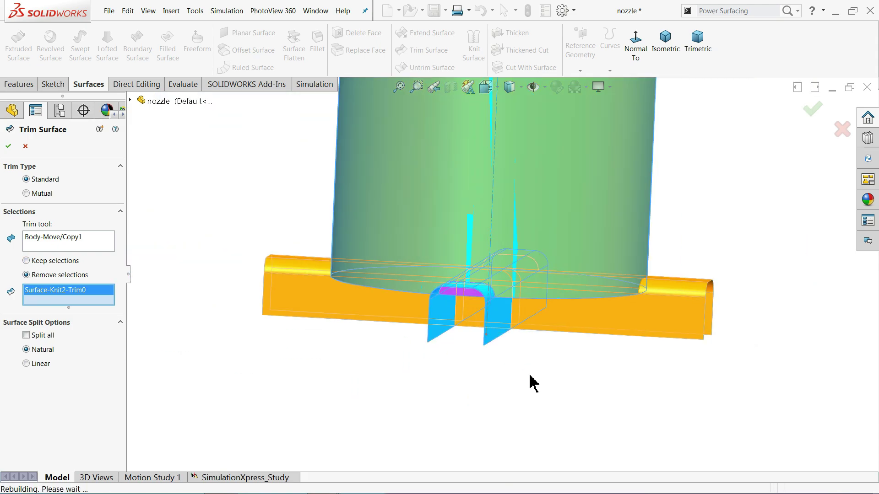
middle_click_drag(529, 383, 384, 373)
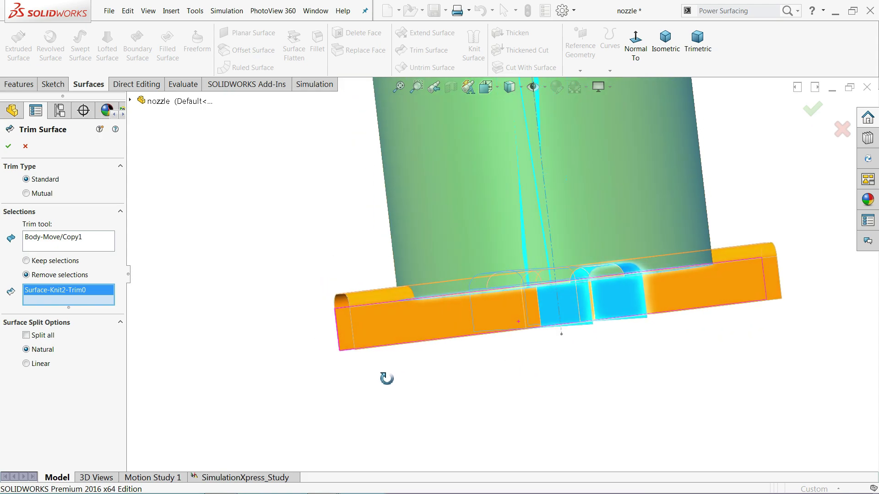
scroll(610, 290, "down", 3)
left_click(606, 273)
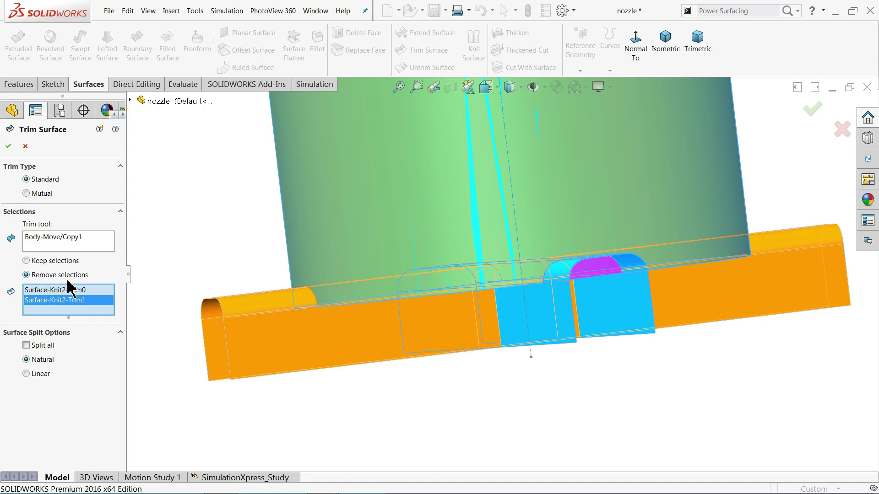
left_click(8, 146)
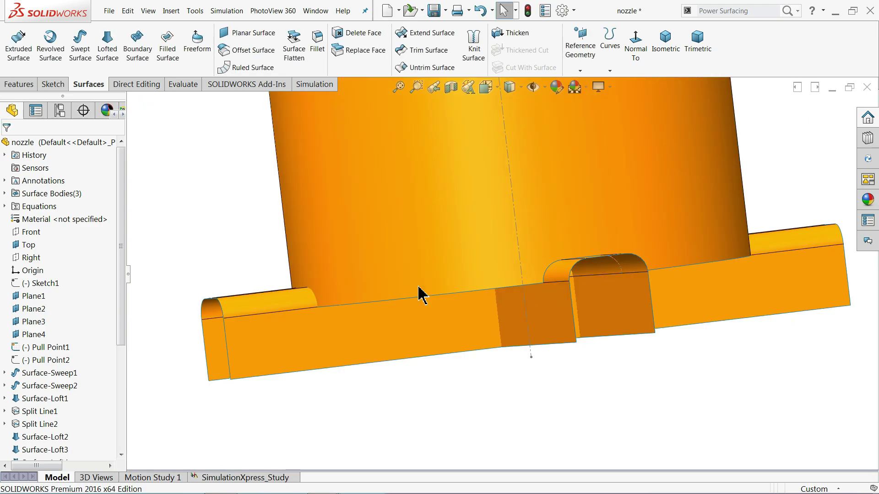
- Trim the nozzle body with the original extruded slot surface, using Keep selections to retain the main body
middle_click_drag(420, 295, 679, 324)
middle_click_drag(644, 316, 638, 308)
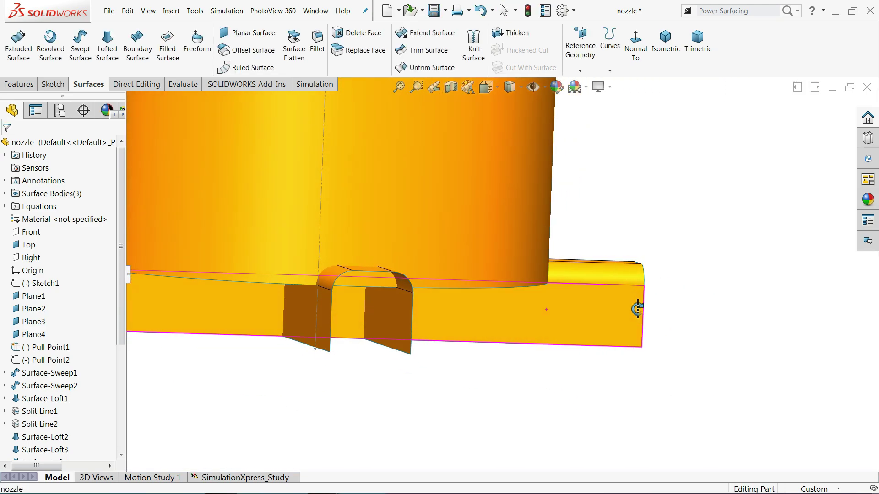
left_click(413, 56)
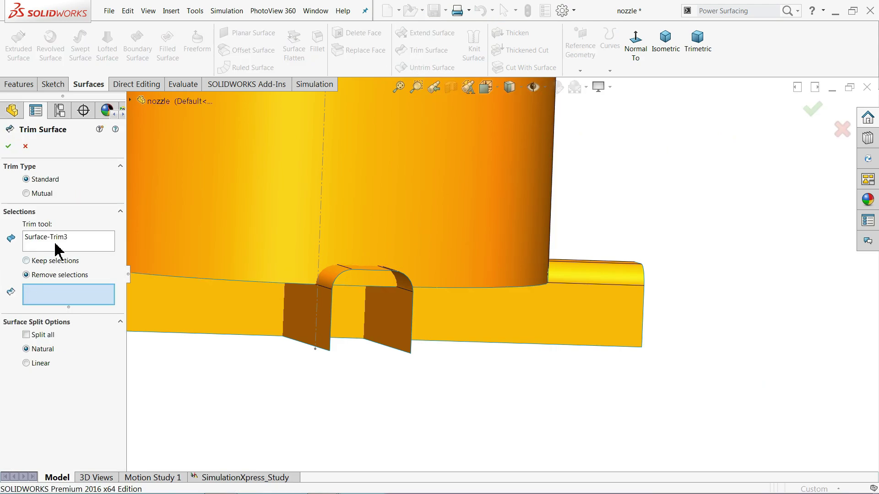
right_click(56, 247)
left_click(80, 250)
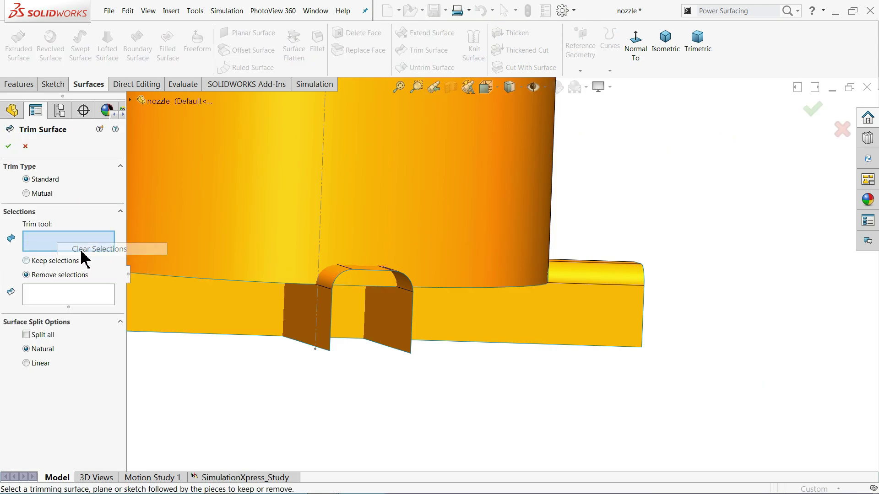
left_click(397, 316)
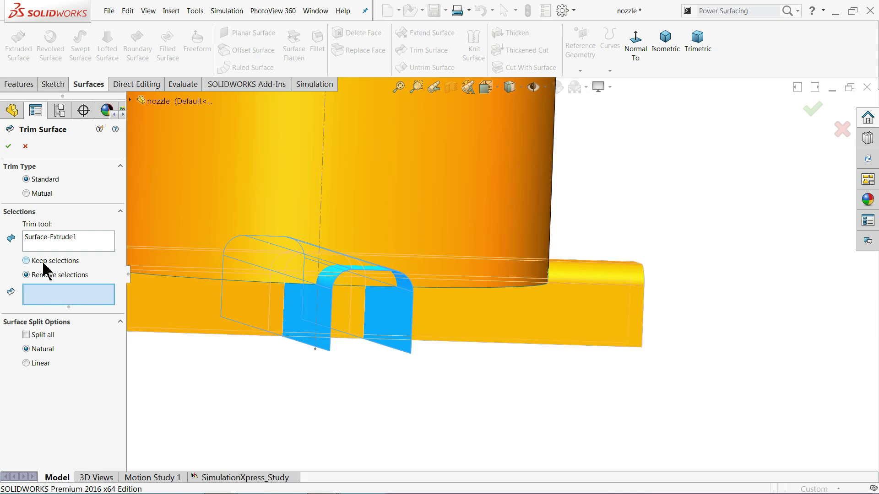
left_click(365, 173)
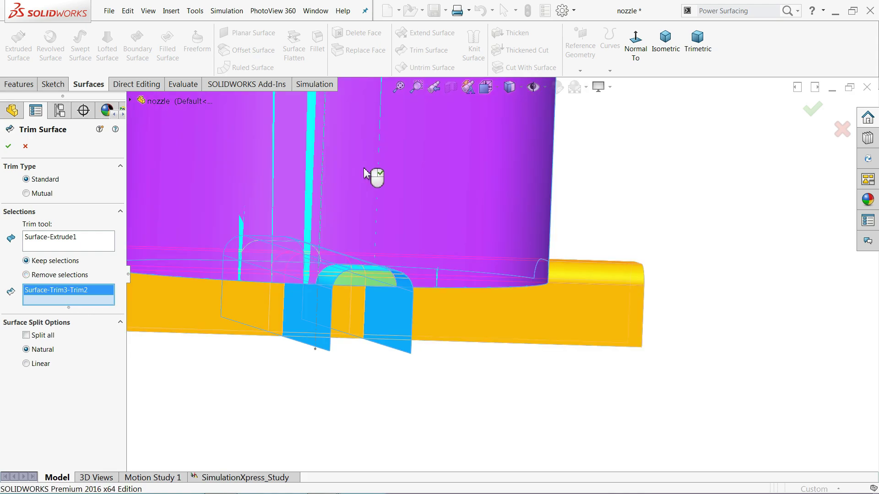
scroll(379, 298, "down", 2)
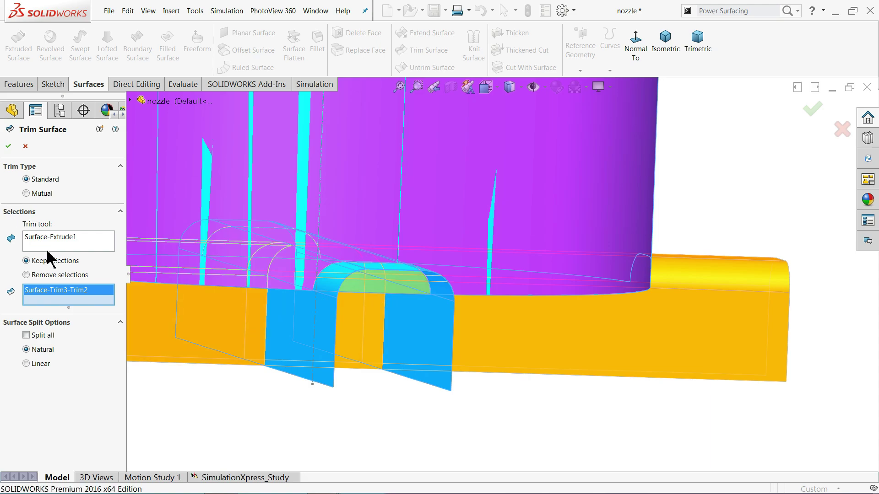
left_click(7, 146)
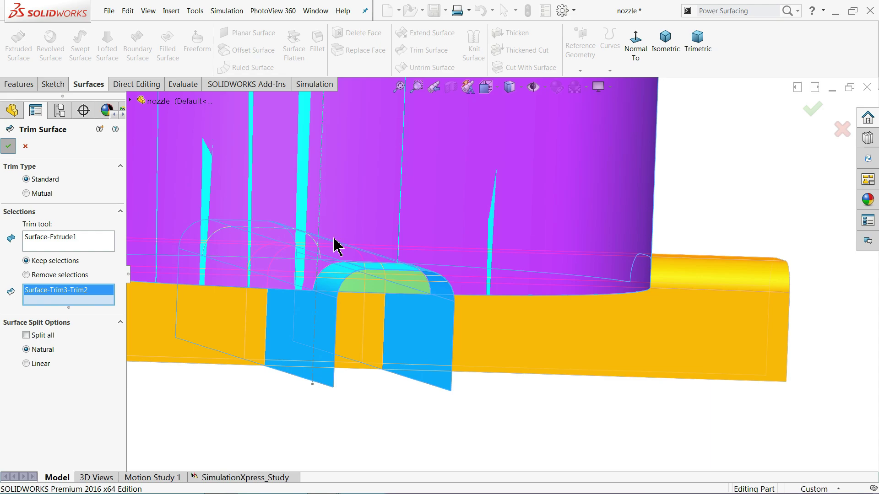
- Hide both slot surface bodies under the base and check the four notches cut in the cylinder's lower rim
scroll(403, 288, "up", 1)
middle_click_drag(398, 286, 373, 127)
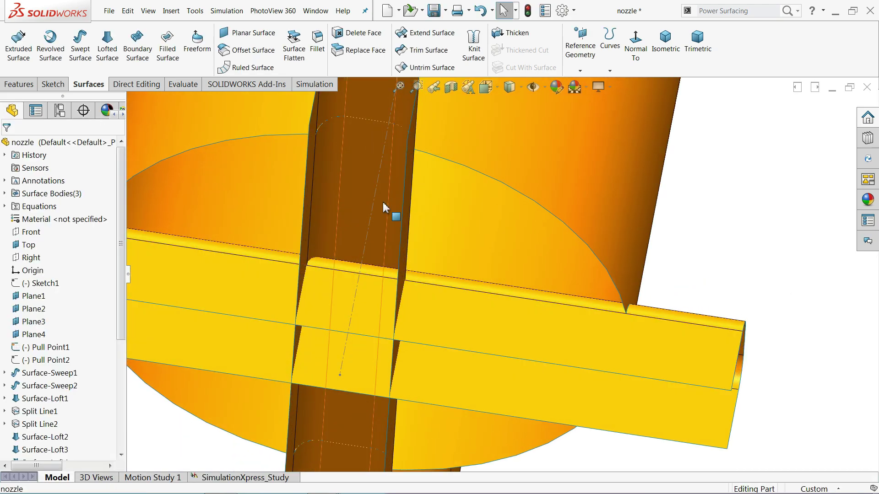
scroll(383, 207, "up", 4)
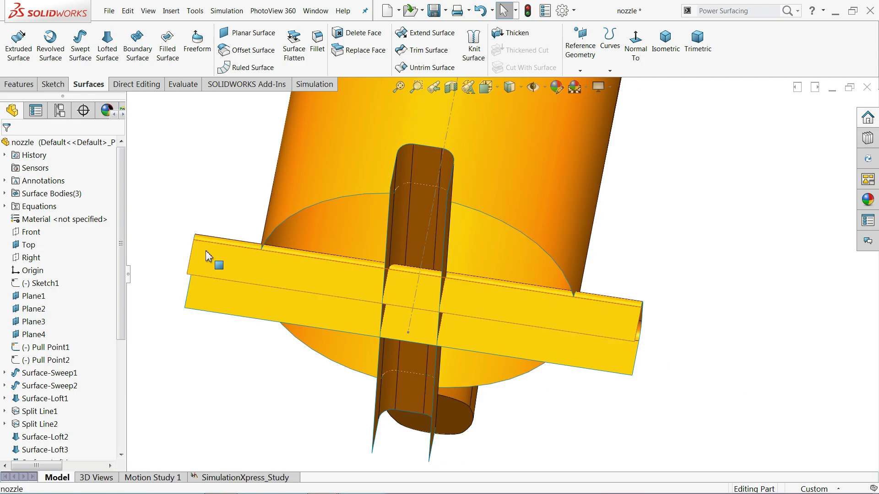
left_click(206, 252)
left_click(250, 225)
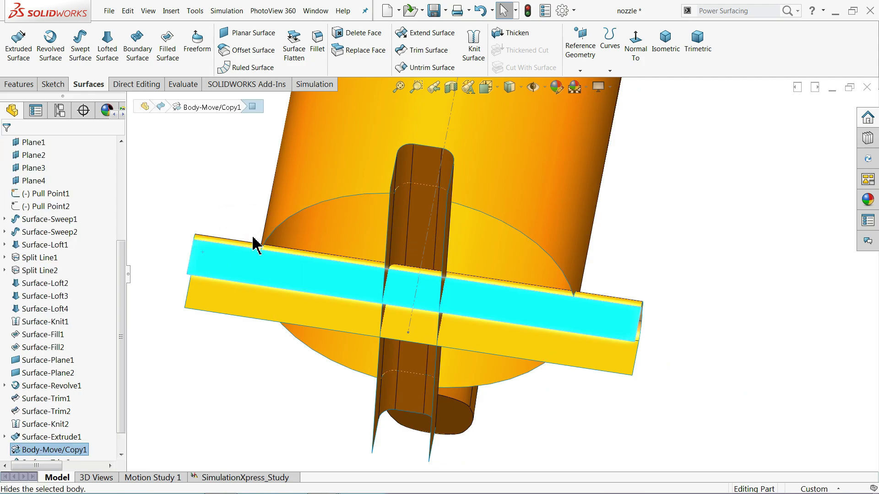
left_click(397, 360)
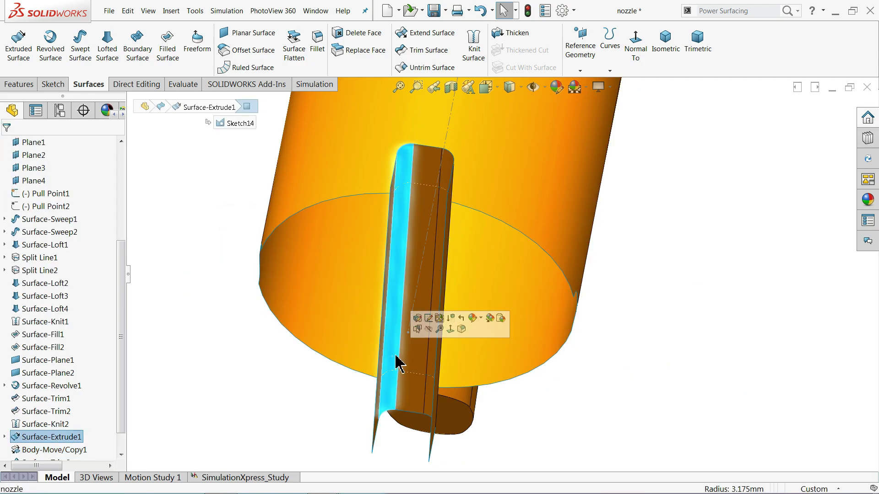
left_click(429, 330)
middle_click_drag(448, 247, 513, 276)
scroll(384, 245, "down", 3)
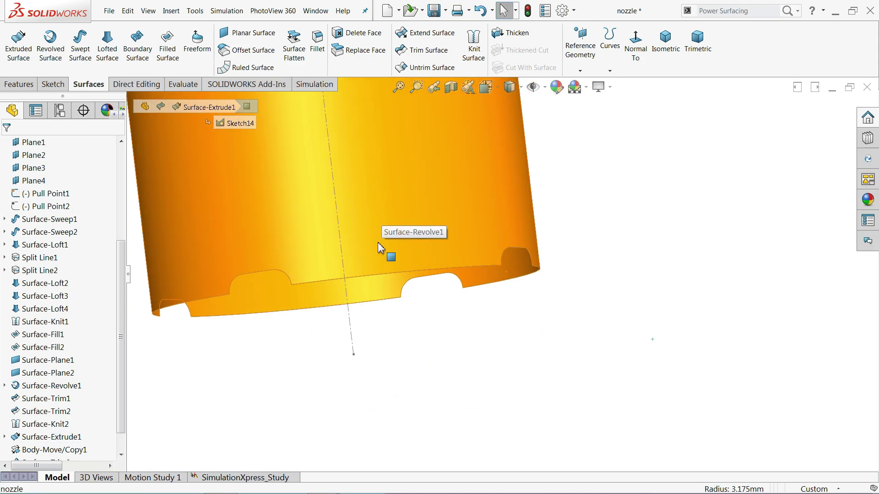
middle_click_drag(421, 241, 363, 308)
scroll(366, 308, "up", 5)
scroll(512, 275, "down", 3)
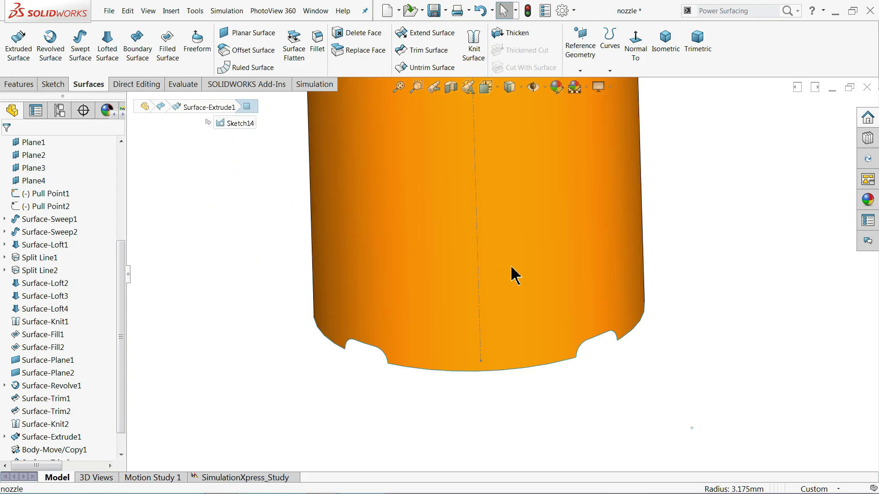
- Untrim the edge of one base notch using Extend edges and Merge with original, filling that notch in the cylinder's lower rim
middle_click_drag(513, 275, 511, 237)
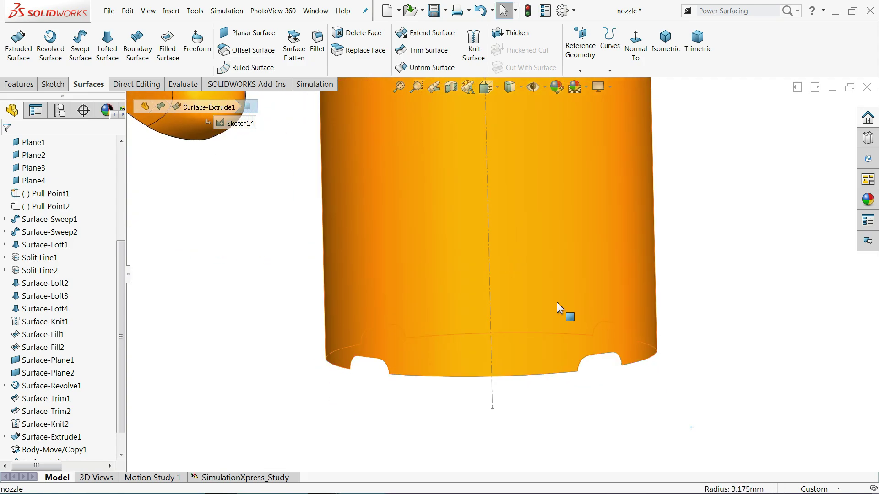
scroll(566, 316, "down", 4)
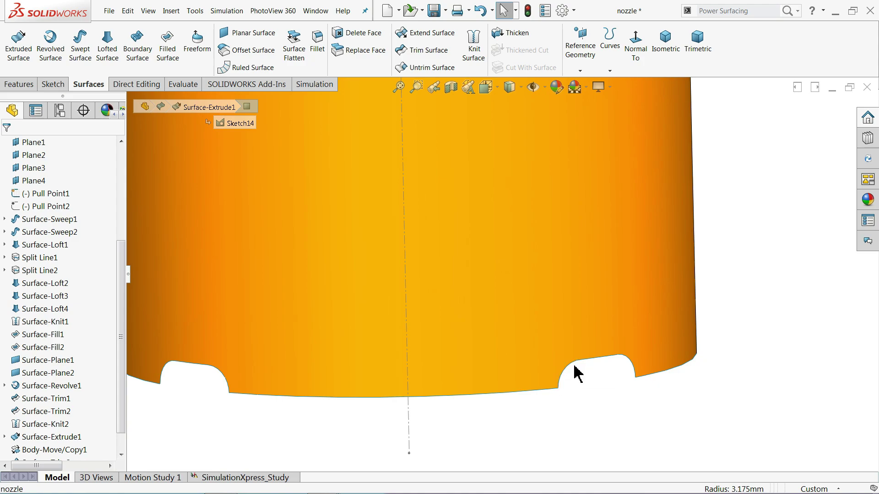
left_click(426, 67)
right_click(85, 185)
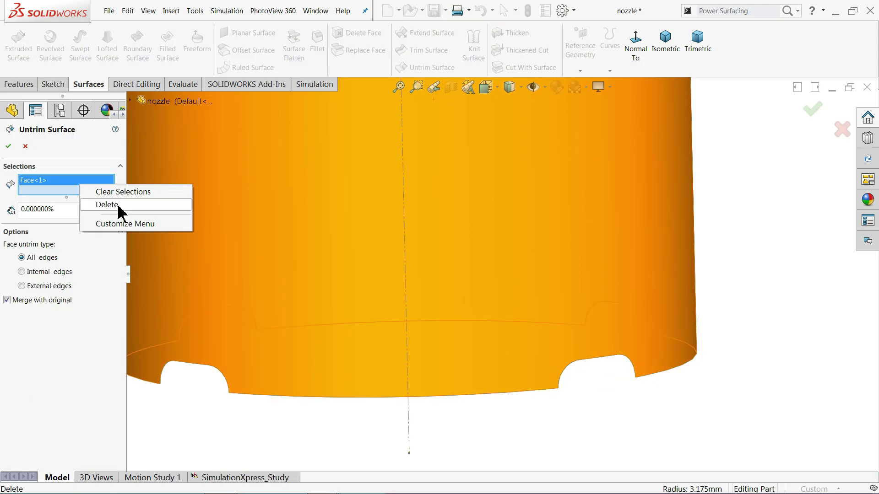
left_click(116, 192)
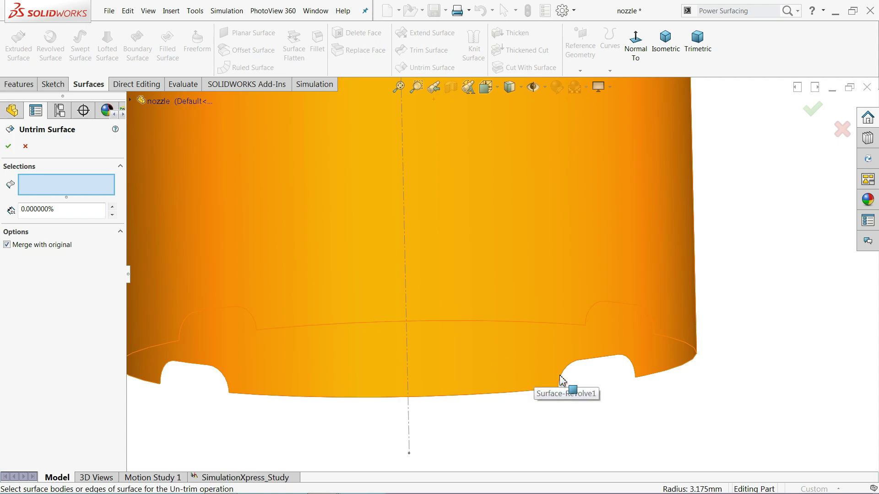
left_click(667, 48)
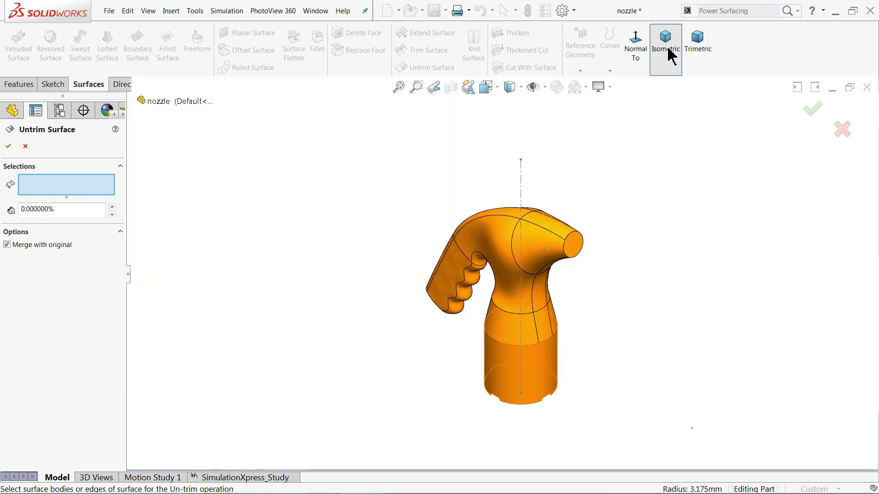
scroll(549, 389, "down", 6)
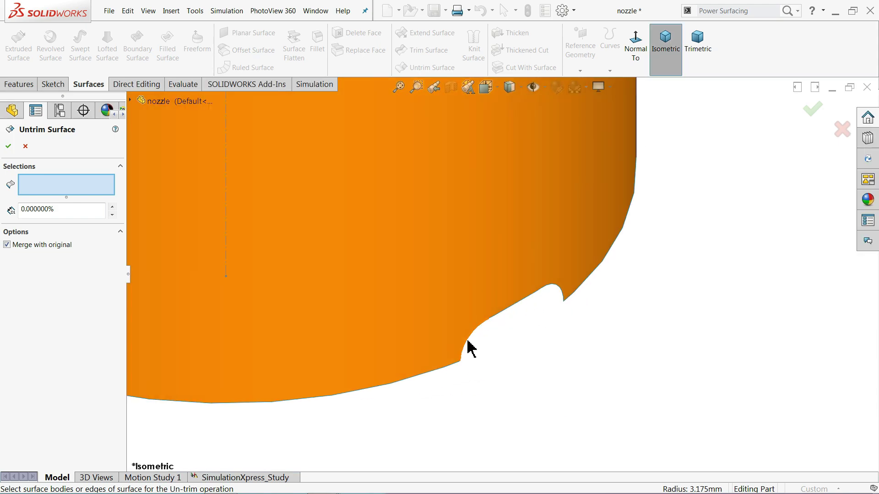
left_click(478, 331)
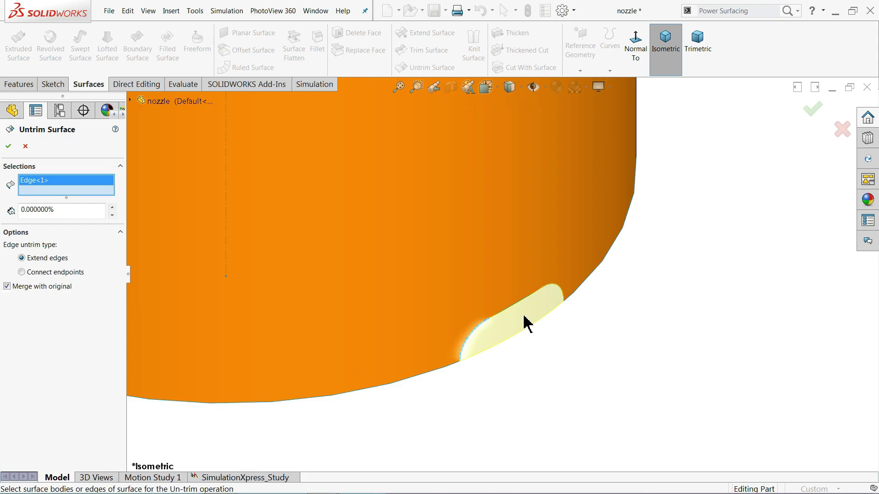
scroll(525, 323, "down", 2)
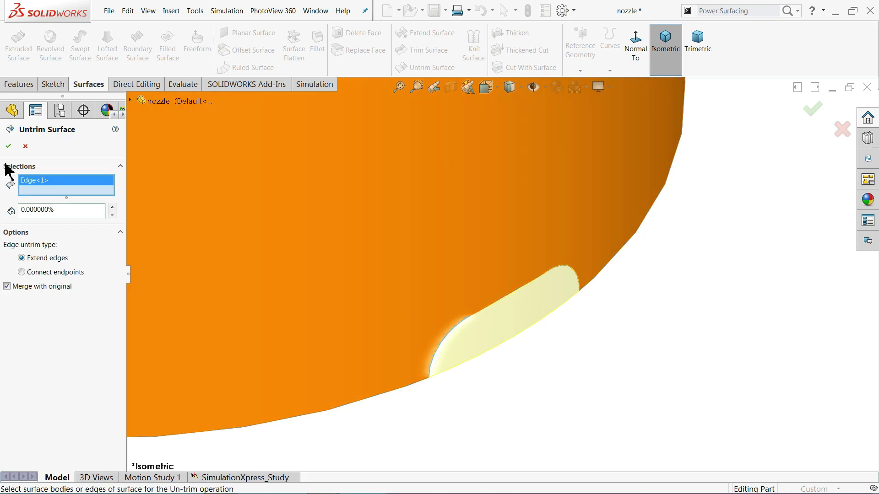
left_click(8, 146)
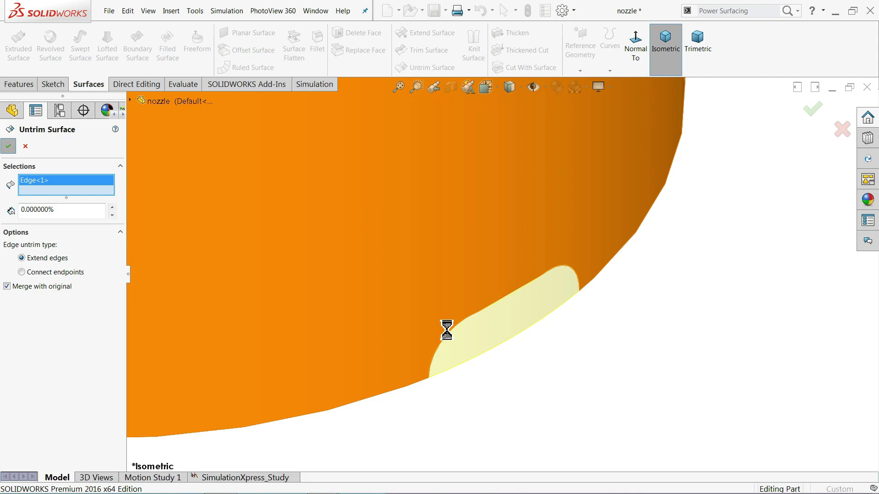
scroll(545, 303, "up", 5)
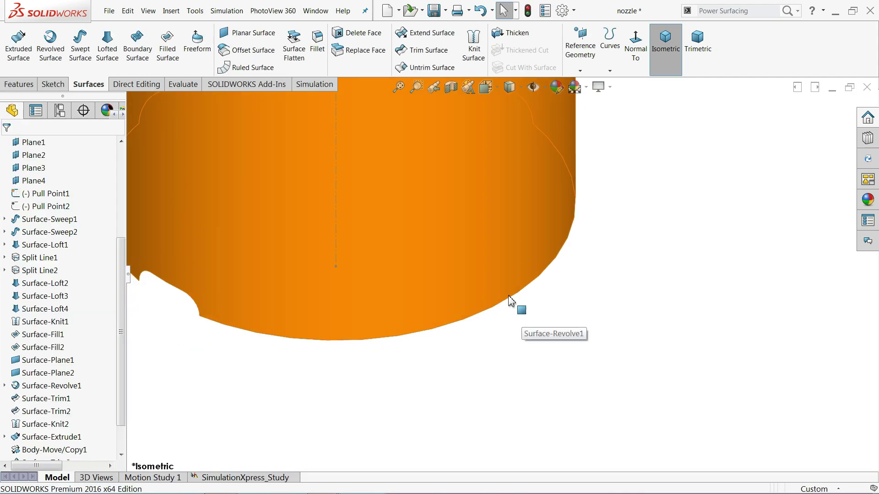
scroll(481, 252, "up", 3)
scroll(506, 202, "down", 3)
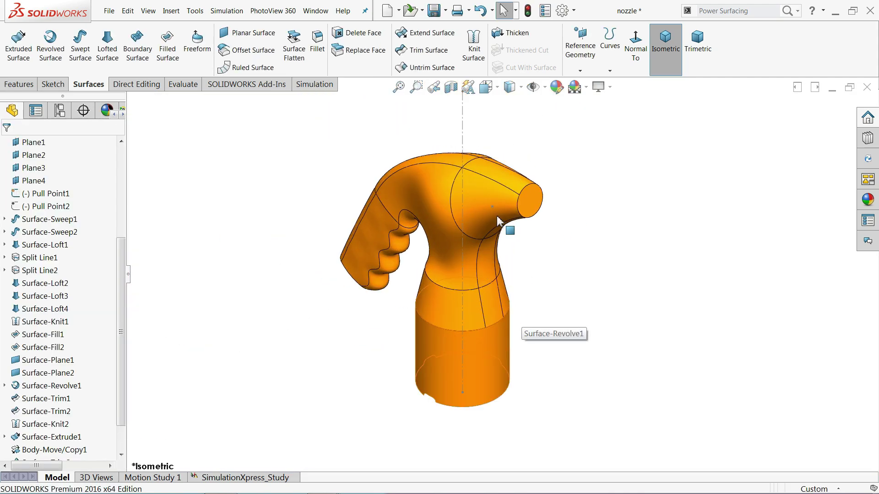
- Inspect the nozzle's interior with a section view on the Front plane, and turn the section off again
left_click(451, 88)
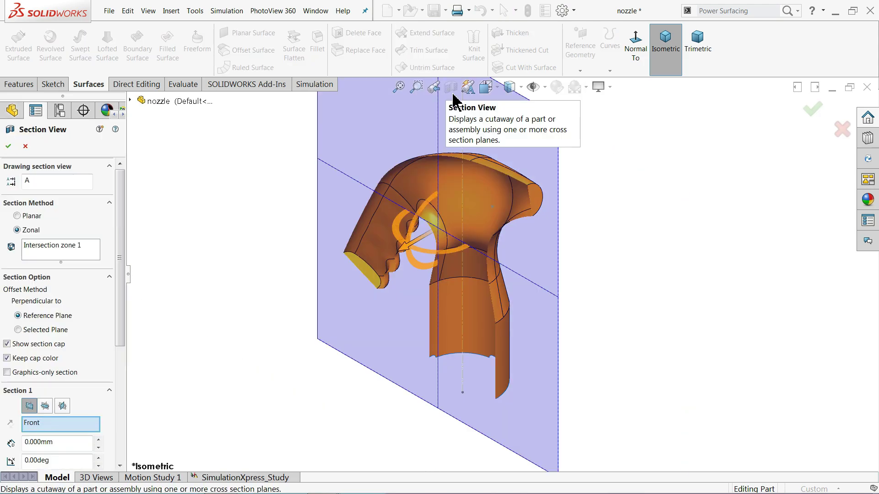
left_click(8, 146)
scroll(491, 280, "down", 2)
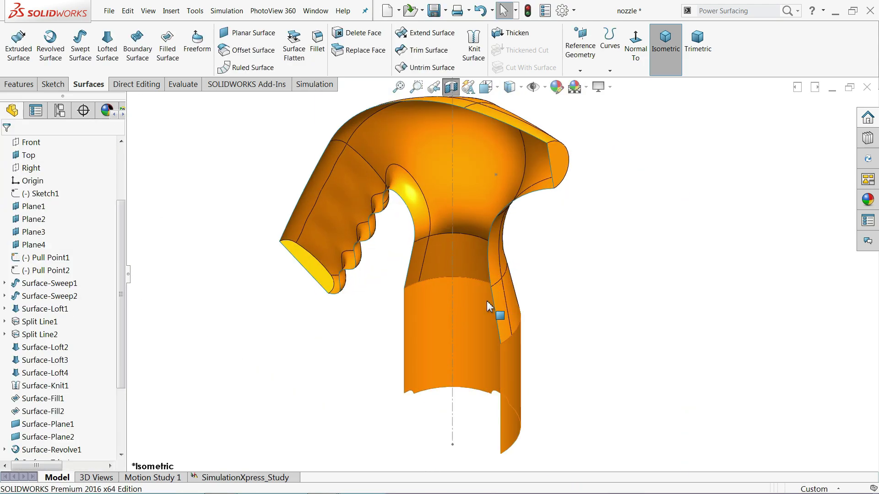
left_click(451, 88)
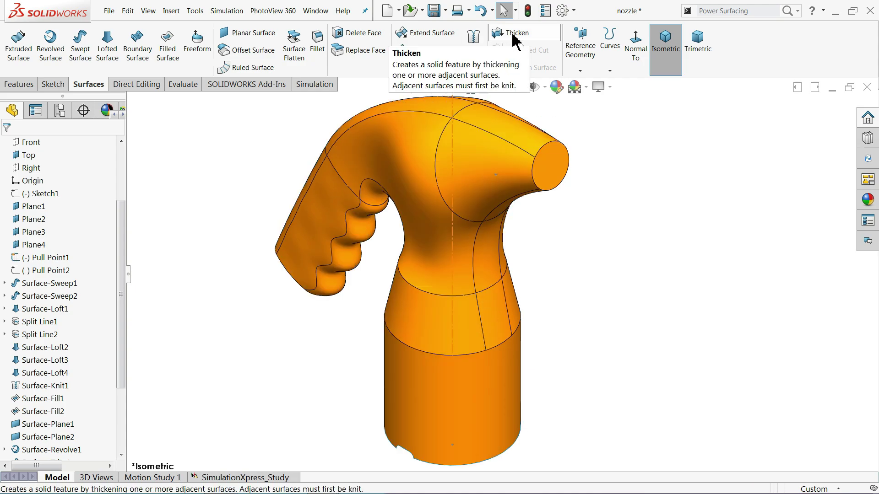
- Check which bodies are in the Surface Bodies folder by highlighting the slot surface copy and the untrimmed nozzle body
left_click_drag(121, 300, 131, 211)
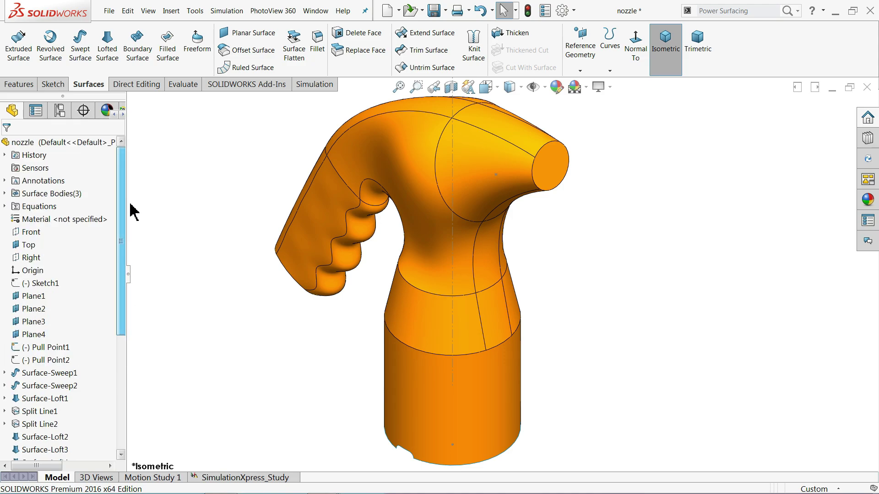
left_click(5, 194)
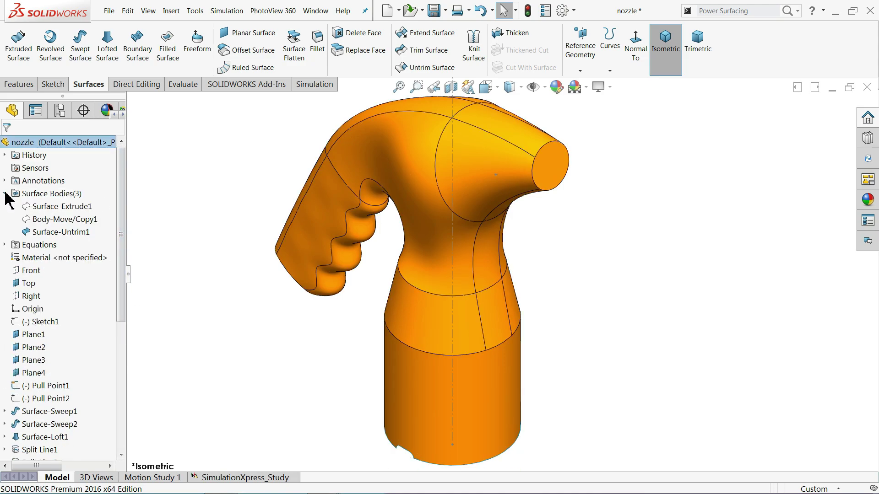
left_click(58, 220)
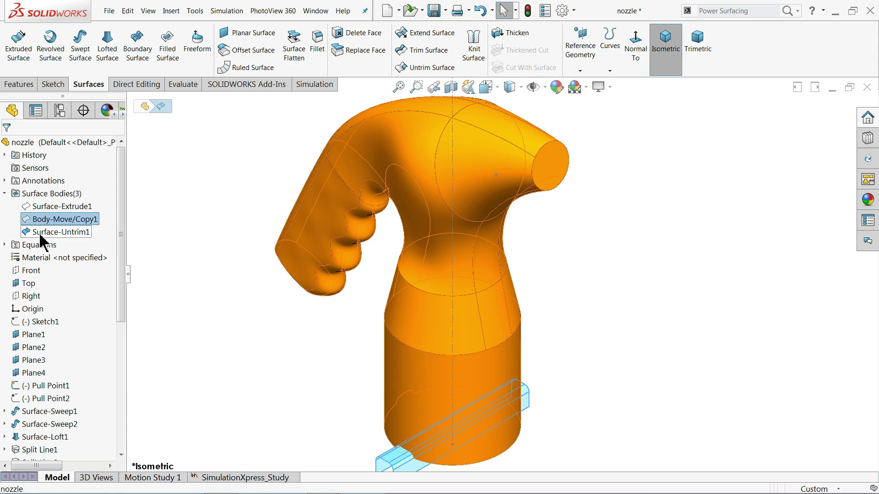
left_click(41, 233)
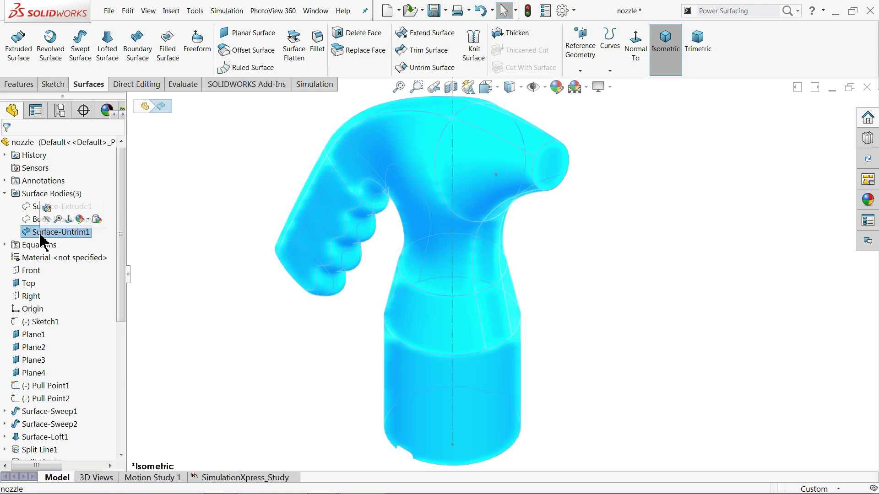
left_click(5, 194)
left_click(208, 158)
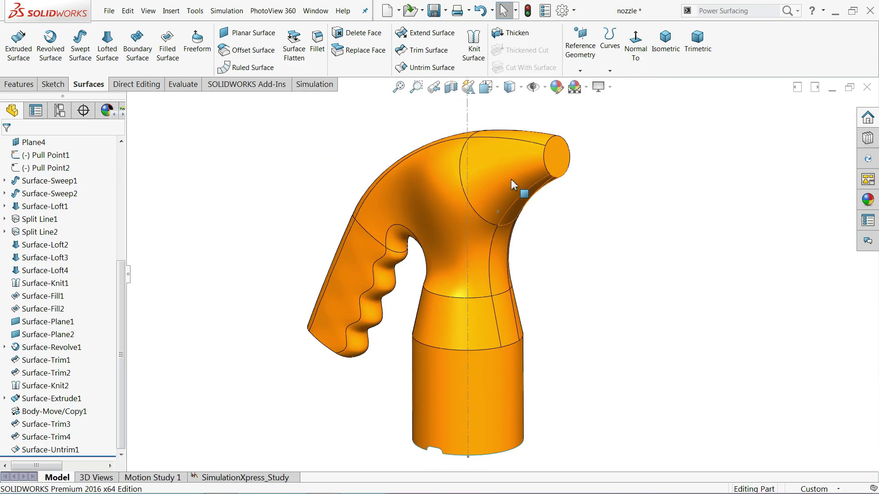
- Thicken the untrimmed nozzle surface body on both sides with a thickness of 0.8 mm
left_click(515, 34)
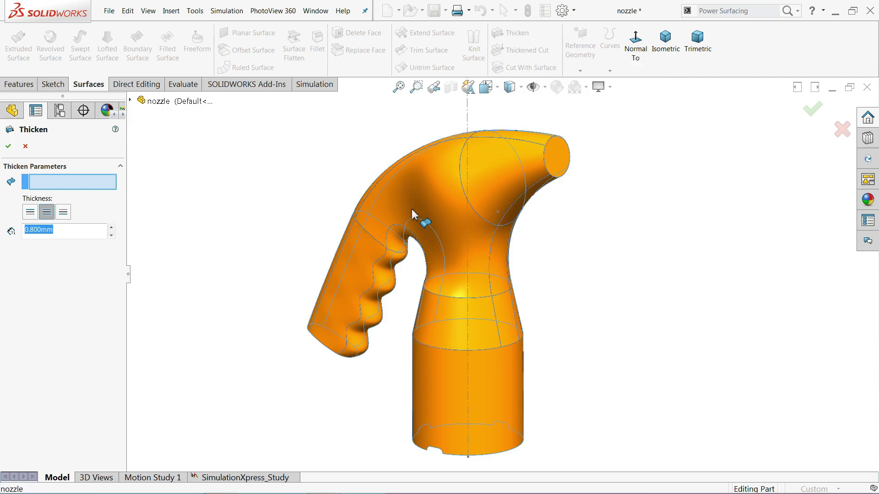
left_click(293, 250)
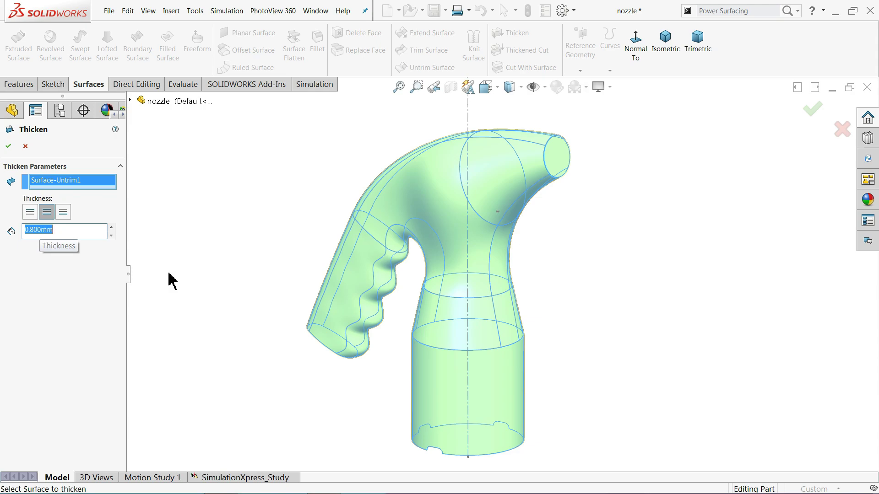
scroll(427, 272, "down", 5)
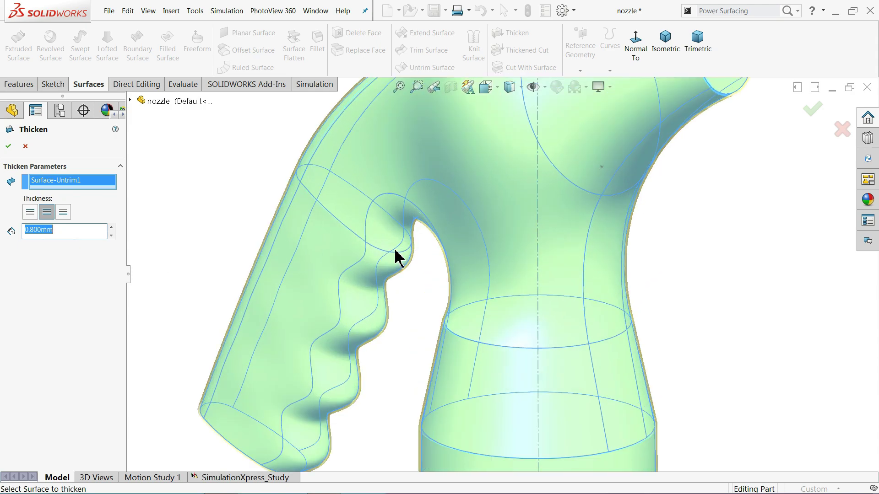
middle_click_drag(429, 249, 405, 231)
scroll(421, 247, "up", 5)
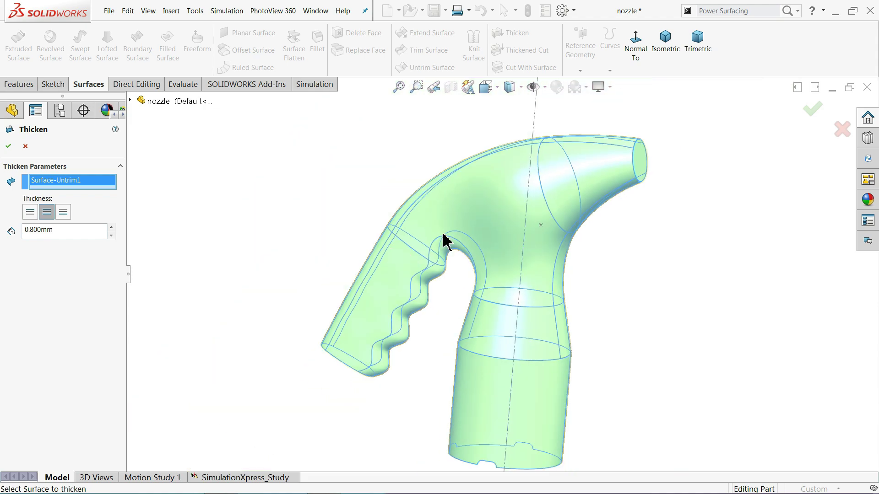
scroll(634, 180, "down", 3)
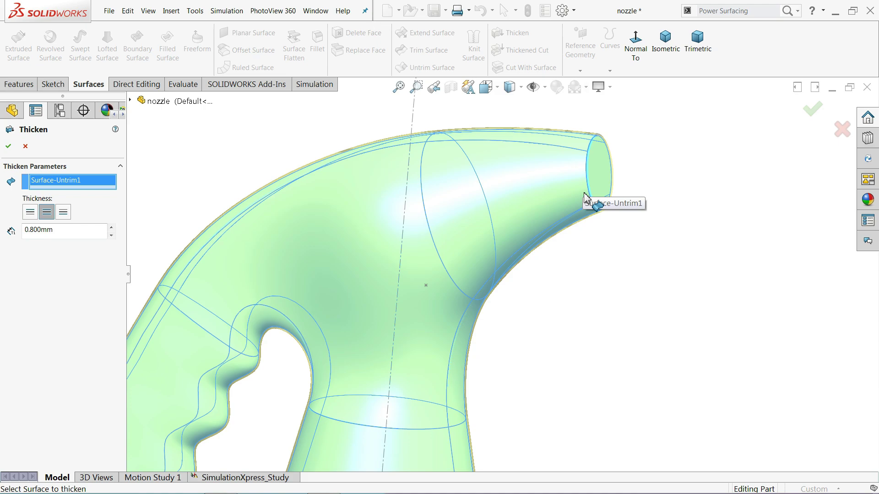
middle_click_drag(585, 197, 570, 194)
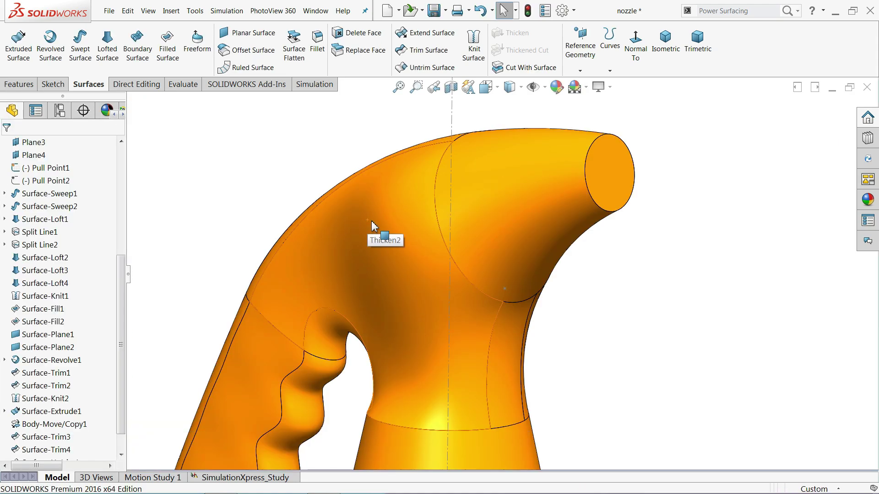
- Section the thickened nozzle on the Front plane and examine its wall from the cut side
scroll(416, 221, "up", 3)
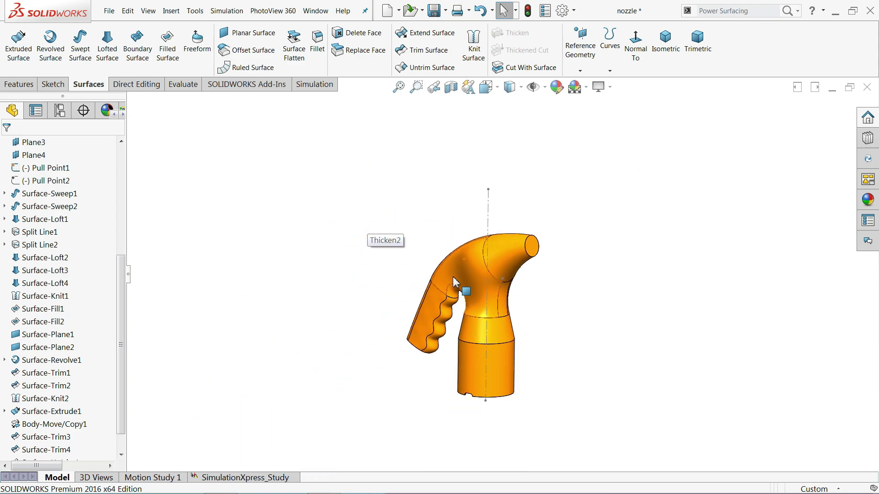
middle_click_drag(427, 239, 476, 315)
scroll(497, 367, "down", 2)
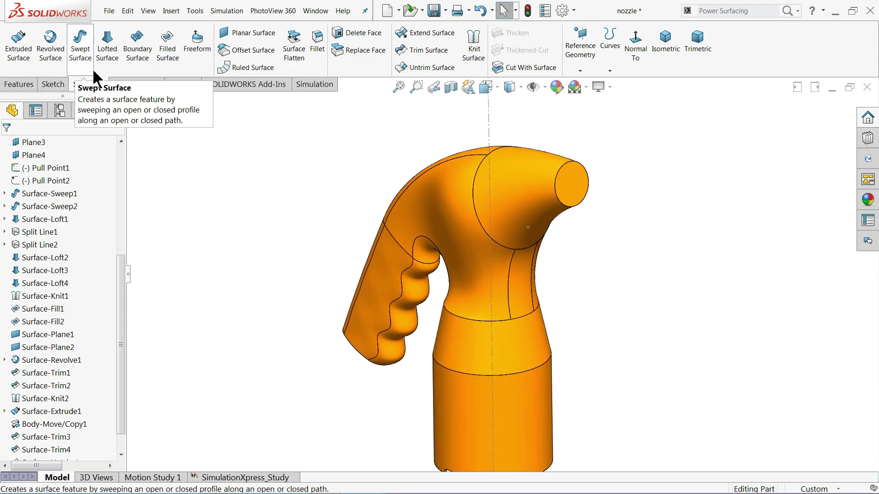
left_click(451, 87)
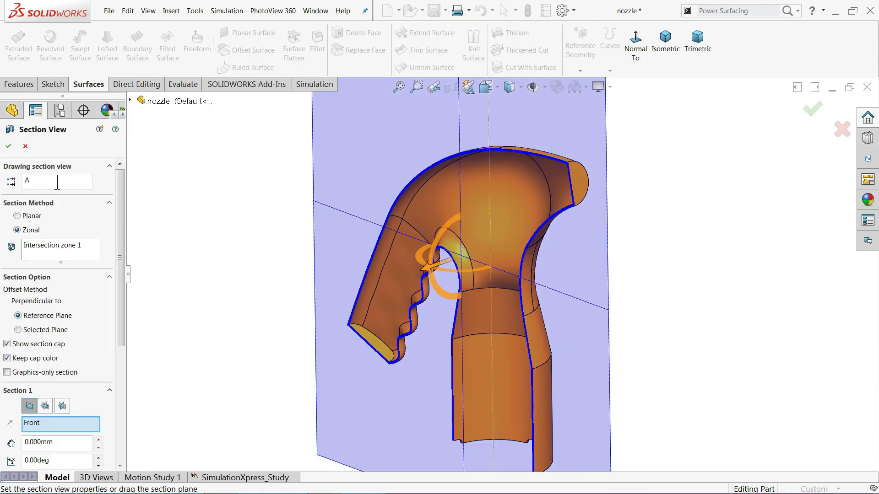
left_click(8, 147)
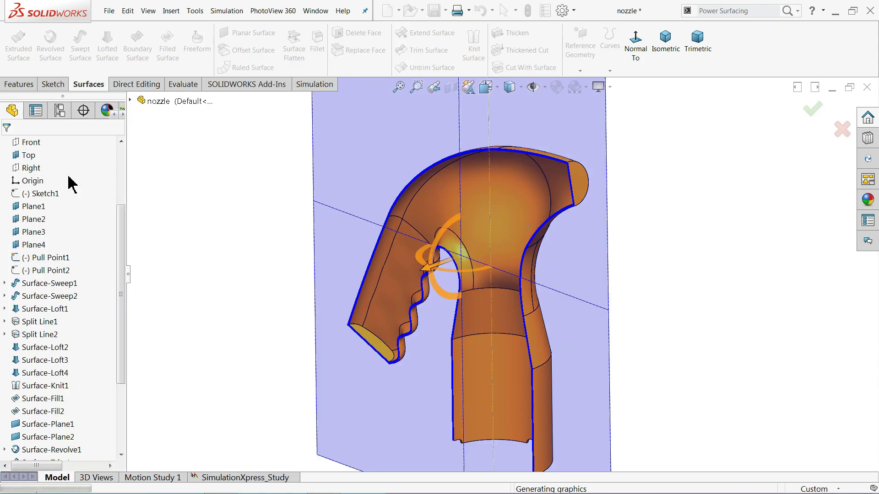
middle_click_drag(289, 261, 308, 241)
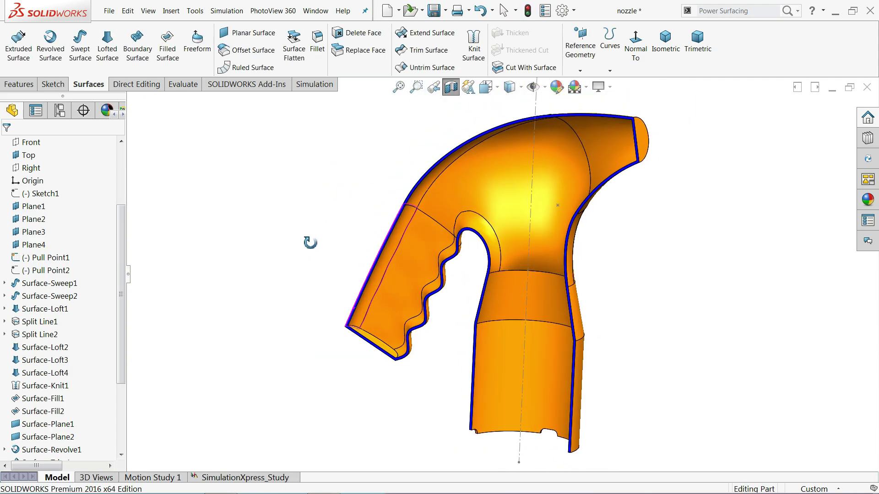
- Hide the Pull Point1 sketch and turn off the section view to show the complete nozzle
right_click(537, 111)
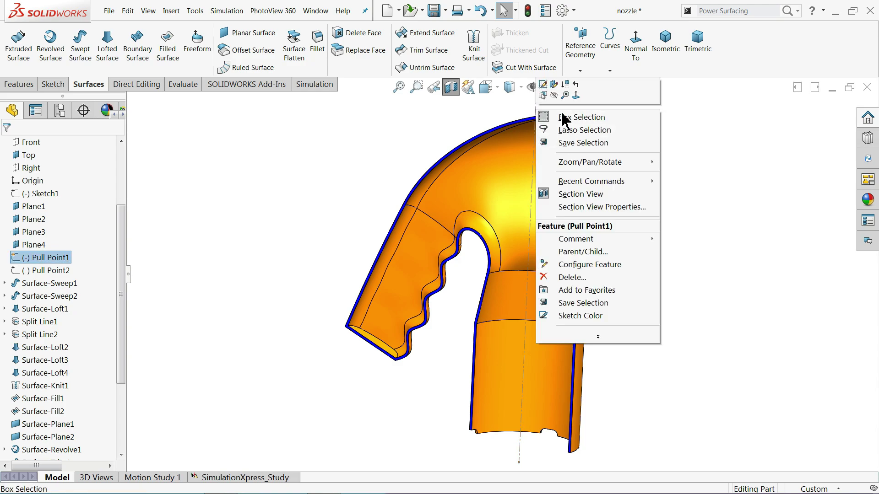
left_click(554, 96)
mouse_move(363, 155)
middle_mouse_down()
mouse_move(351, 210)
mouse_move(521, 249)
middle_mouse_up()
scroll(521, 249, "down", 3)
left_click(451, 86)
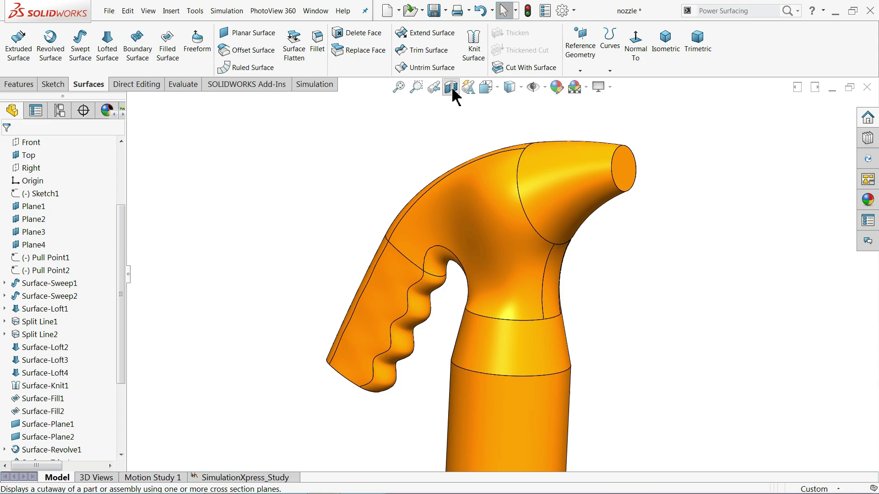
middle_click_drag(508, 240, 523, 328)
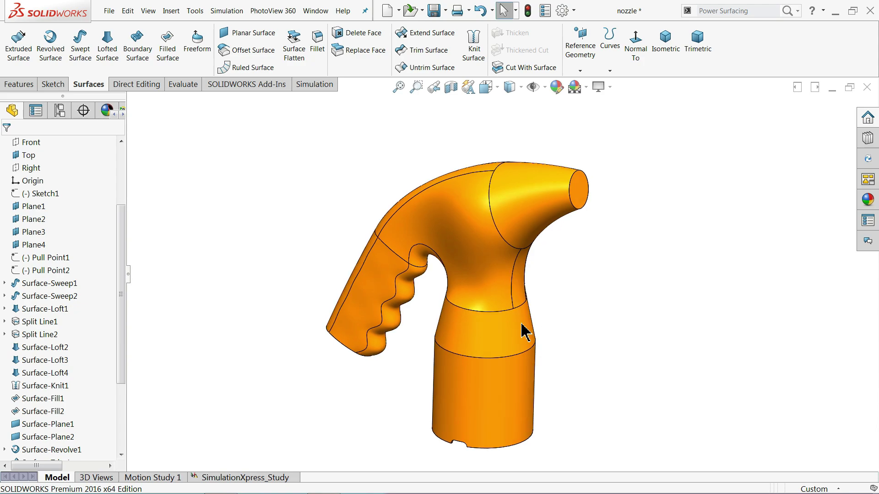
scroll(498, 329, "down", 2)
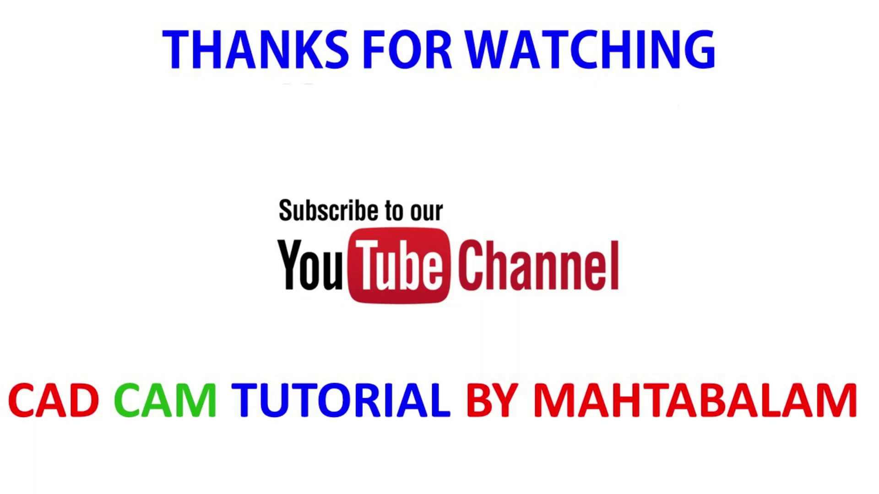